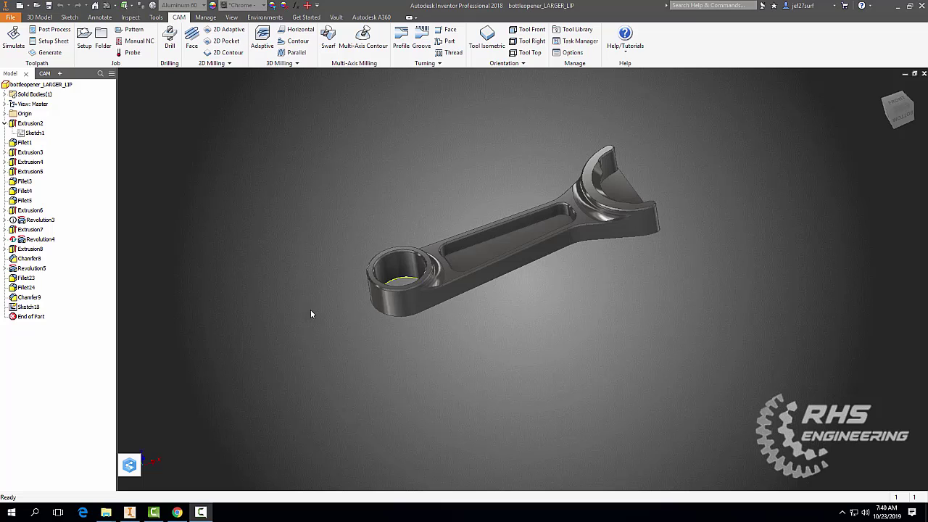
Step: Create a new part file from the English Standard (in).ipt template
{"action": "left_click", "coordinate": [41, 84]}
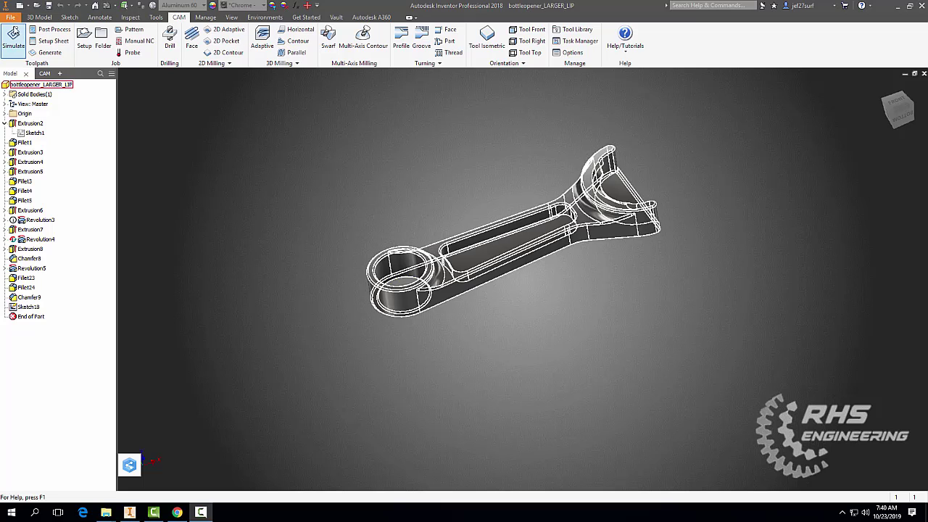
{"action": "left_click", "coordinate": [11, 17]}
{"action": "left_click", "coordinate": [18, 48]}
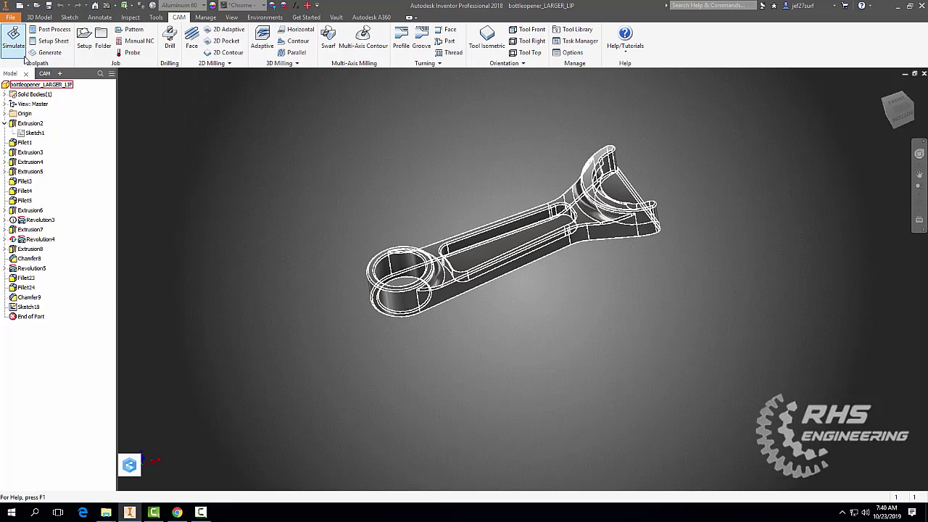
{"action": "left_click", "coordinate": [303, 149]}
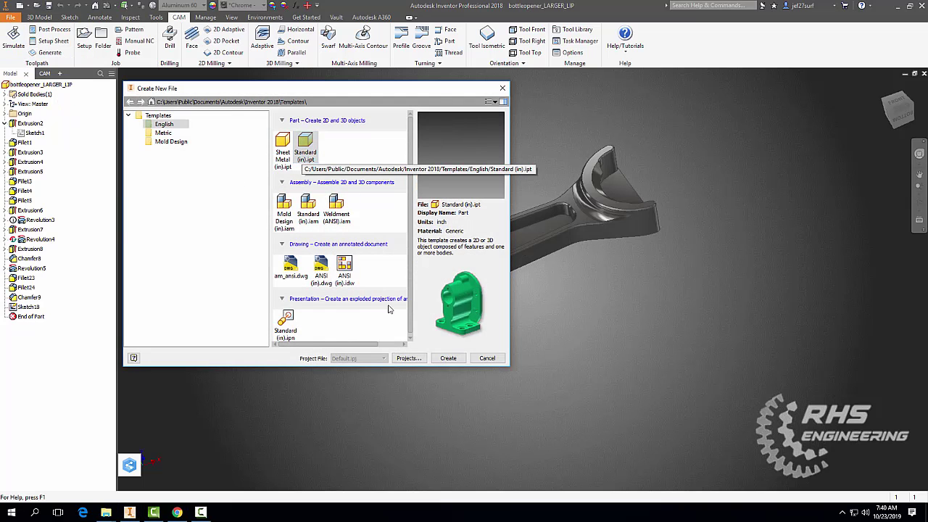
{"action": "left_click", "coordinate": [449, 358]}
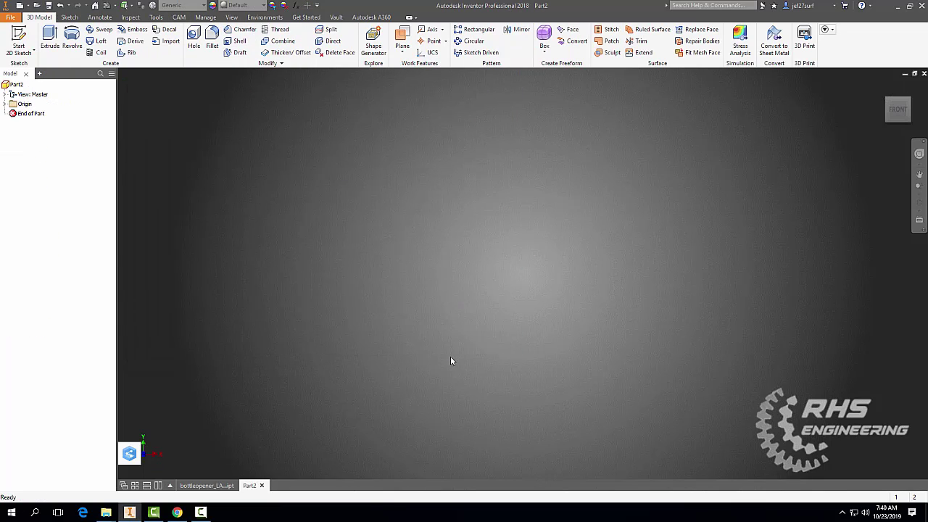
Step: Start a 2D sketch on the front (XY) plane and draw a 1.13 in diameter circle centred on the origin
{"action": "left_click", "coordinate": [19, 38]}
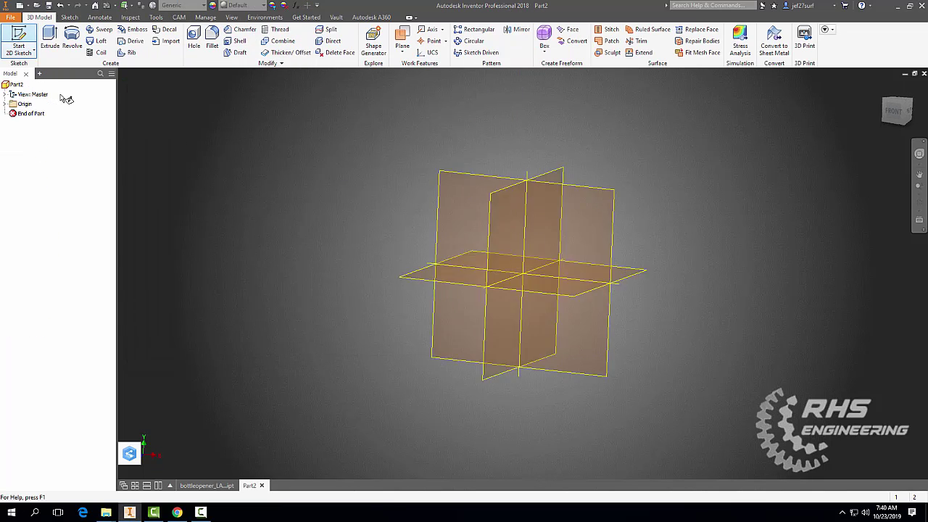
{"action": "left_click", "coordinate": [543, 230]}
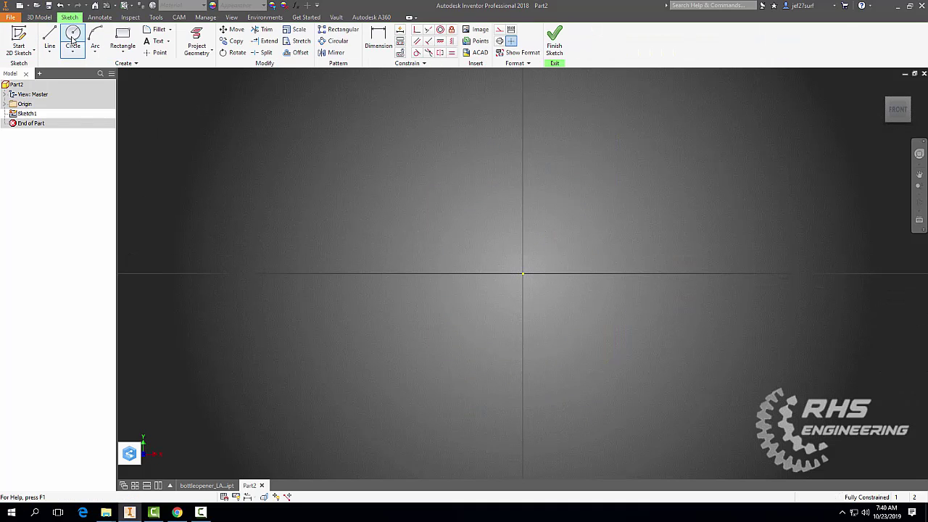
{"action": "left_click", "coordinate": [73, 38]}
{"action": "left_click", "coordinate": [522, 274]}
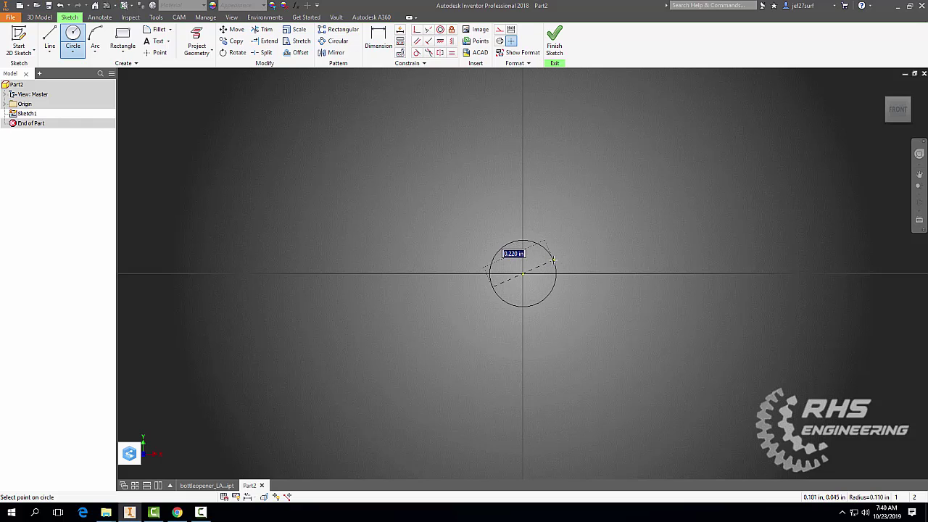
{"action": "type", "text": "1.13"}
{"action": "key", "text": "Return"}
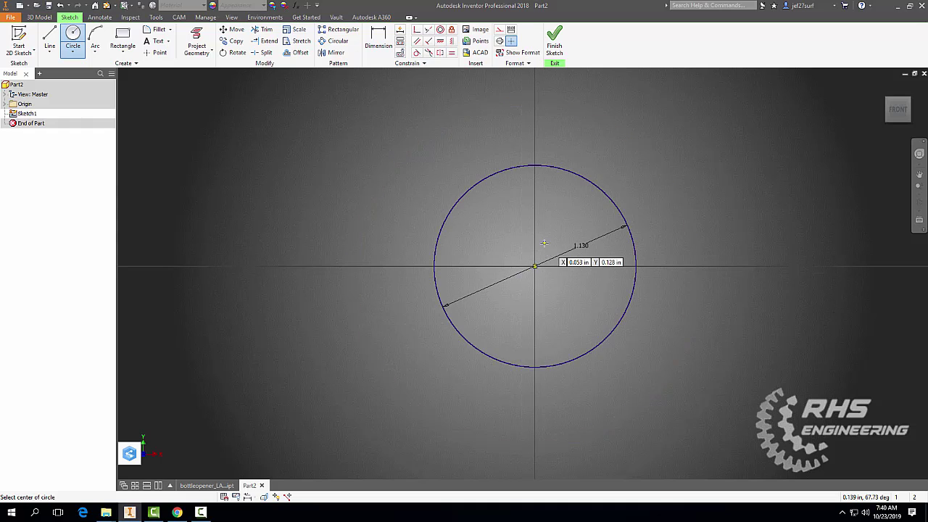
Step: Draw a 1.41 in diameter circle concentric with the circle at the origin
{"action": "mouse_move", "coordinate": [544, 242]}
{"action": "middle_mouse_down"}
{"action": "mouse_move", "coordinate": [555, 246]}
{"action": "mouse_move", "coordinate": [568, 288]}
{"action": "middle_mouse_up"}
{"action": "left_click", "coordinate": [558, 312]}
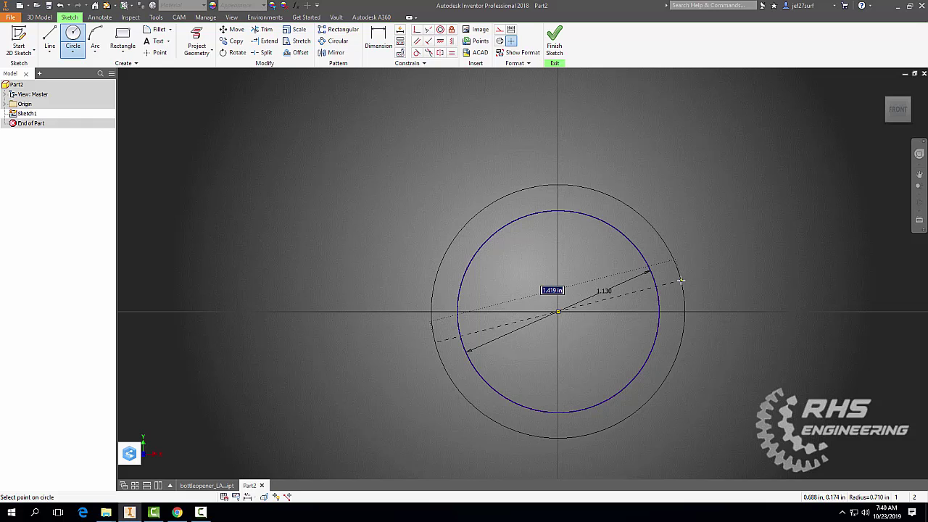
{"action": "type", "text": "1.41"}
{"action": "key", "text": "Return"}
Step: Draw a 0.67 in diameter circle on the horizontal axis, about 5.24 in to the left of the origin
{"action": "scroll", "coordinate": [682, 280], "scroll_direction": "down", "scroll_amount": 2}
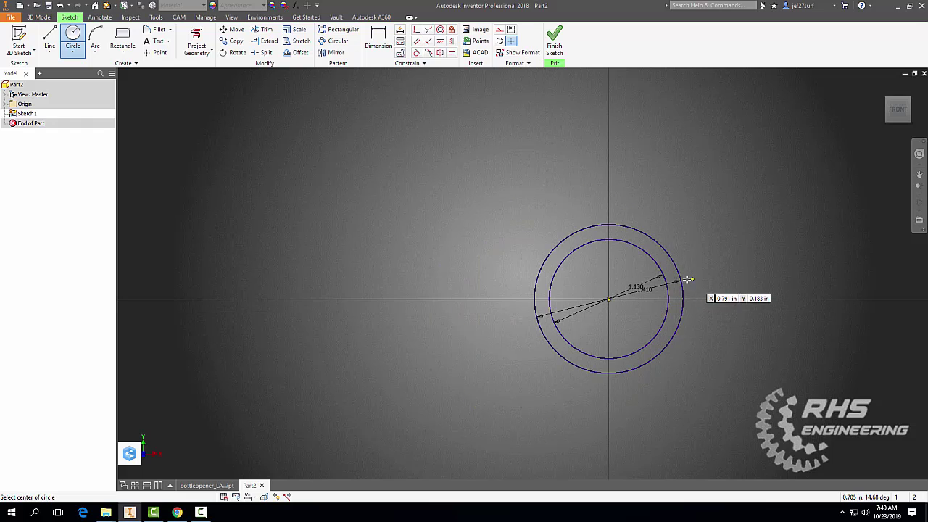
{"action": "mouse_move", "coordinate": [727, 271]}
{"action": "middle_mouse_down"}
{"action": "mouse_move", "coordinate": [808, 240]}
{"action": "mouse_move", "coordinate": [837, 241]}
{"action": "middle_mouse_up"}
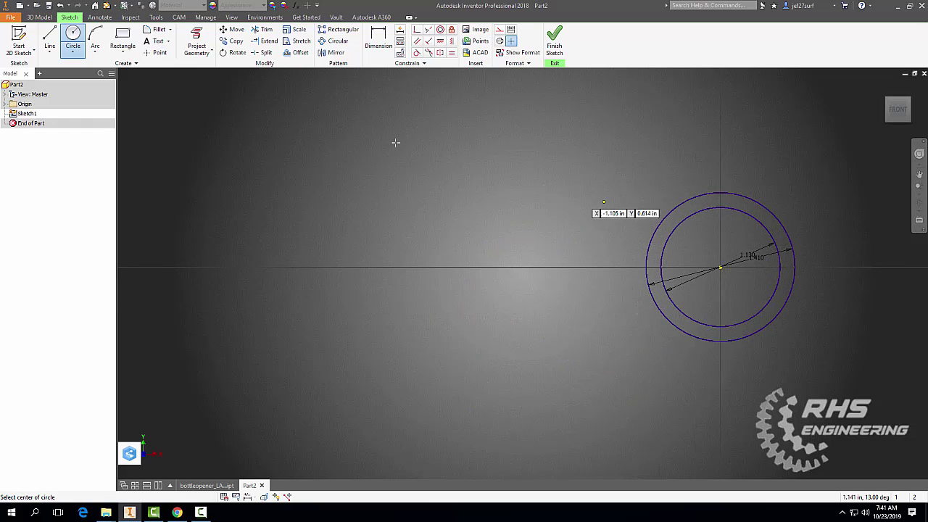
{"action": "left_click", "coordinate": [167, 267]}
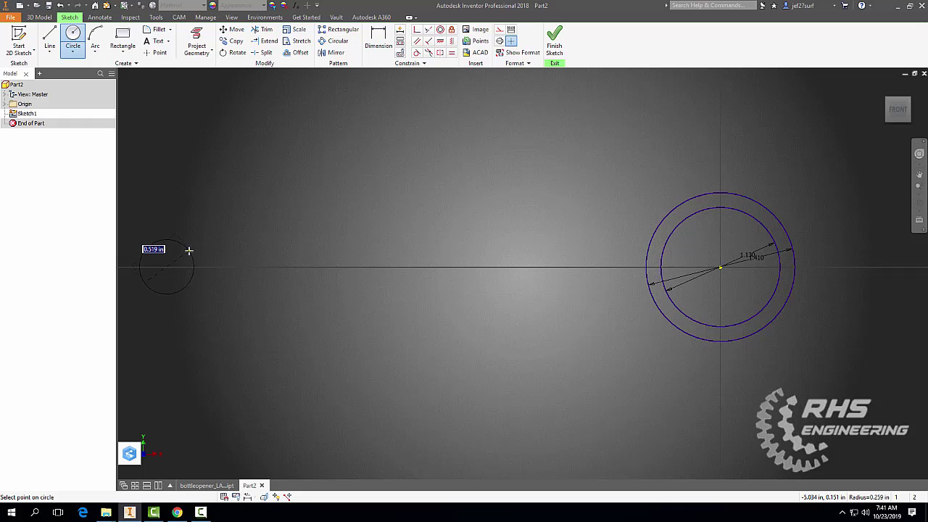
{"action": "type", "text": ".67"}
{"action": "key", "text": "Return"}
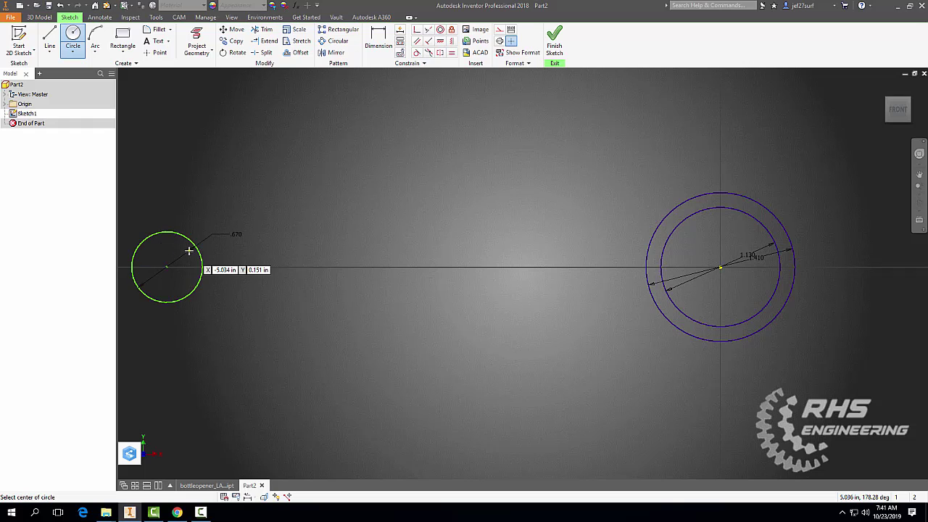
Step: Draw a 0.87 in diameter circle concentric with the 0.67 in circle
{"action": "scroll", "coordinate": [188, 251], "scroll_direction": "down", "scroll_amount": 3}
{"action": "middle_click_drag", "start_coordinate": [207, 259], "coordinate": [368, 271]}
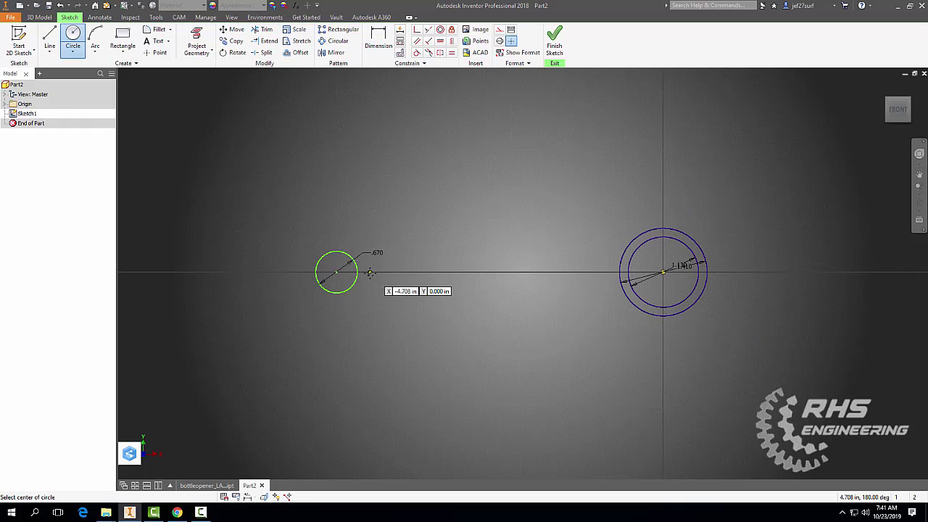
{"action": "left_click", "coordinate": [337, 272]}
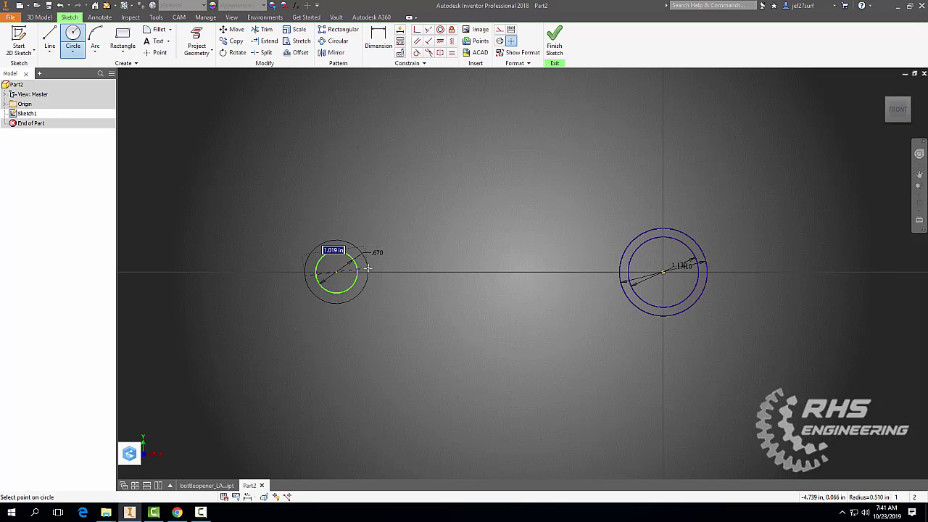
{"action": "type", "text": ".87"}
{"action": "key", "text": "Return"}
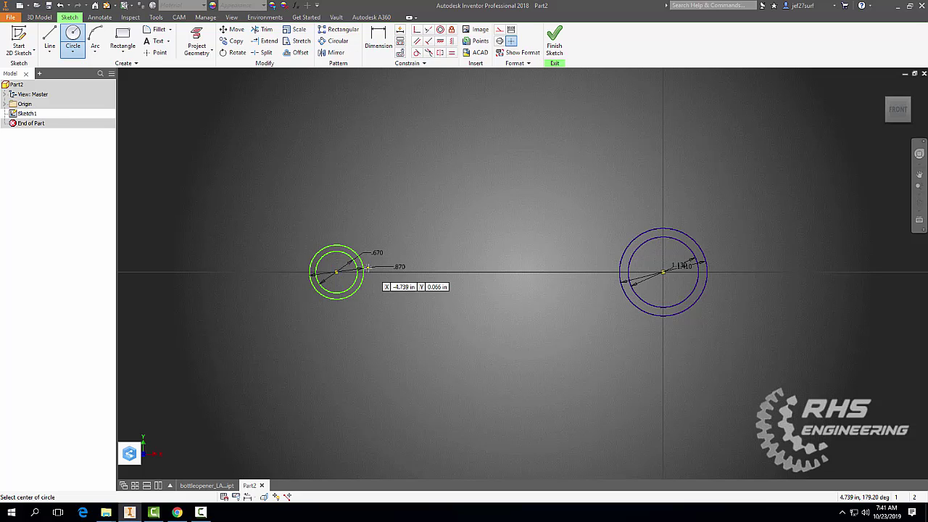
Step: Draw two connected lines from the large outer circle's upper edge, through a point about 2.26 in left of the origin, to the small outer circle's top
{"action": "left_click", "coordinate": [53, 36]}
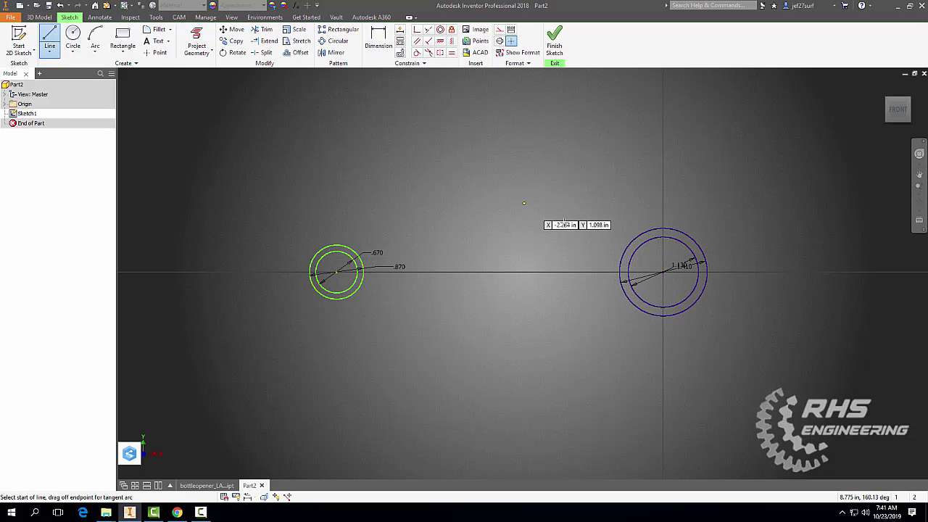
{"action": "left_click", "coordinate": [642, 232]}
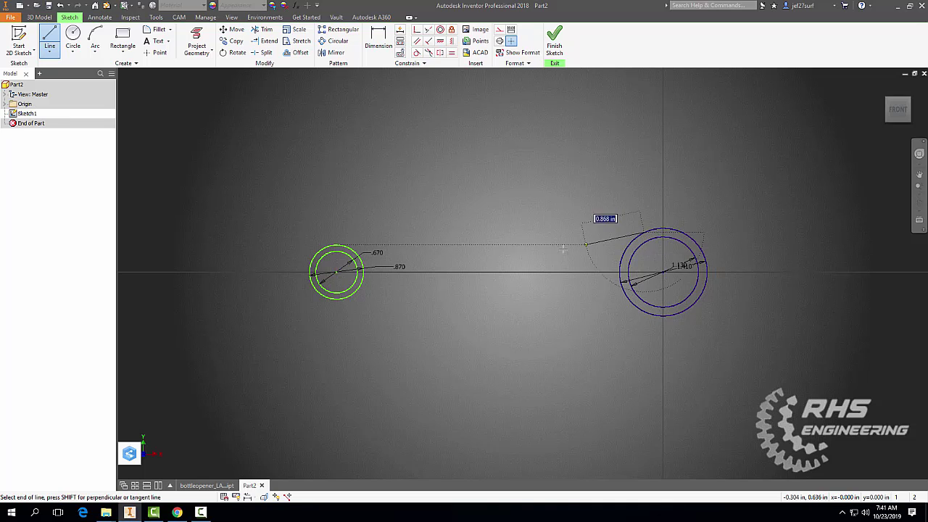
{"action": "left_click", "coordinate": [522, 255]}
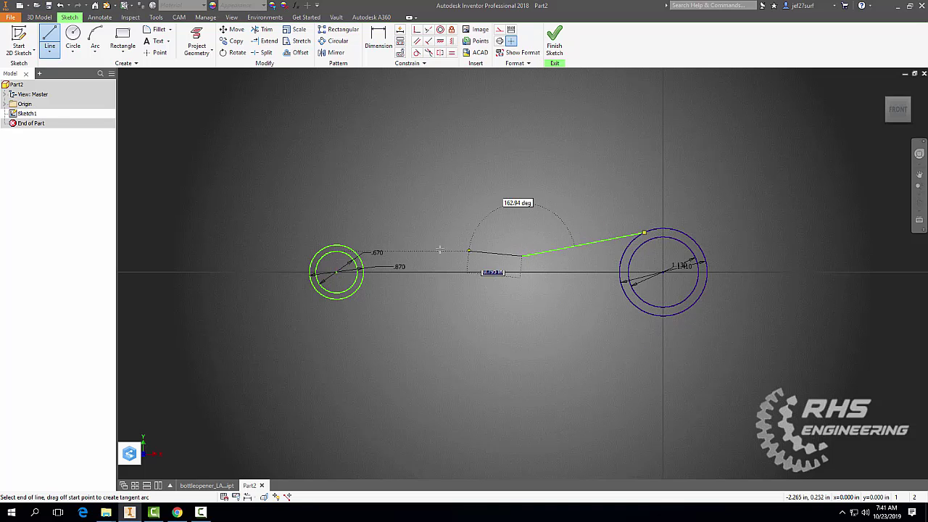
{"action": "double_click", "coordinate": [337, 245]}
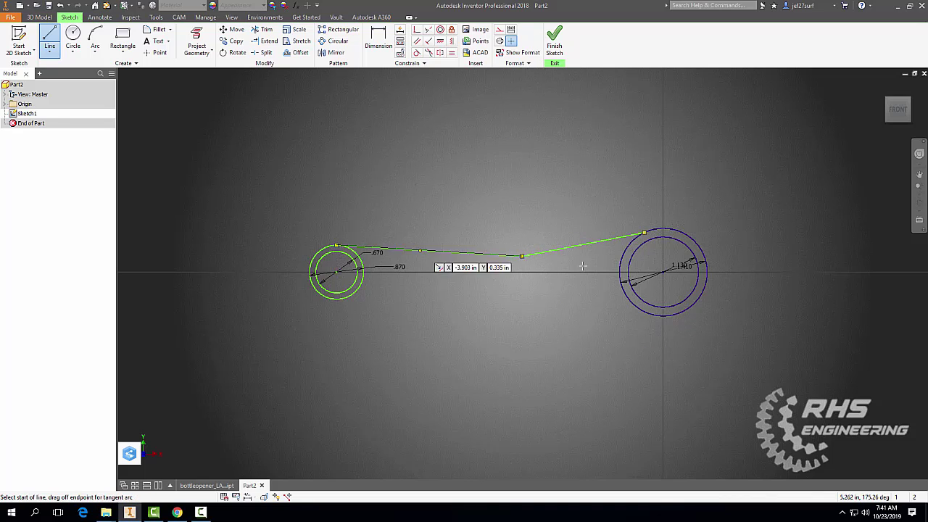
Step: Draw two connected lines below the axis from the large outer circle, through a point beneath the upper bend, to the small outer circle's bottom
{"action": "left_click", "coordinate": [645, 313]}
{"action": "left_click", "coordinate": [522, 292]}
{"action": "double_click", "coordinate": [337, 298]}
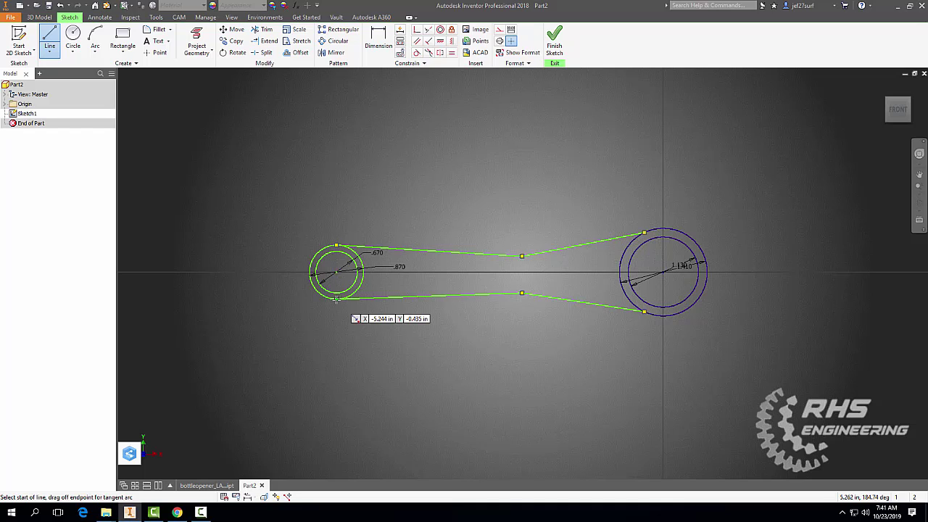
Step: Dimension the horizontal distance from the upper bend point to the large circles' centre as 1 in
{"action": "left_click", "coordinate": [381, 40]}
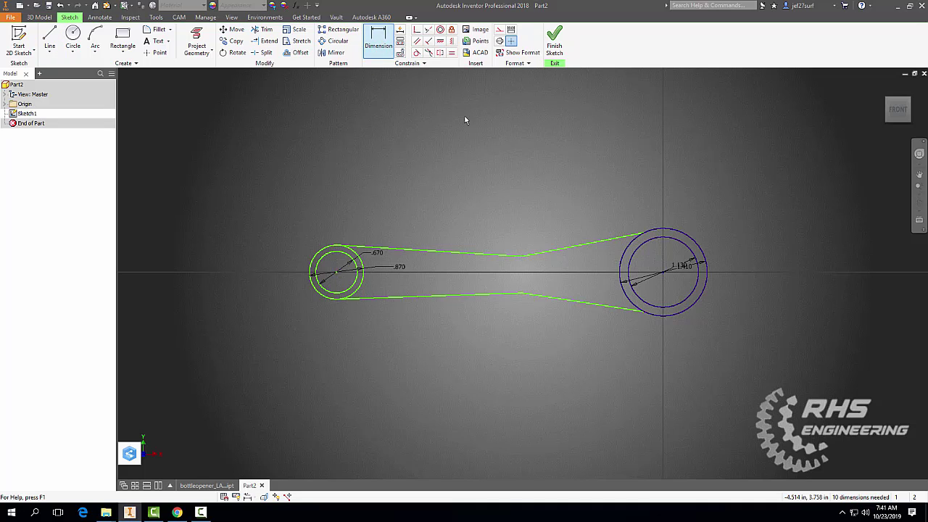
{"action": "left_click", "coordinate": [523, 255]}
{"action": "left_click", "coordinate": [648, 240]}
{"action": "left_click", "coordinate": [612, 200]}
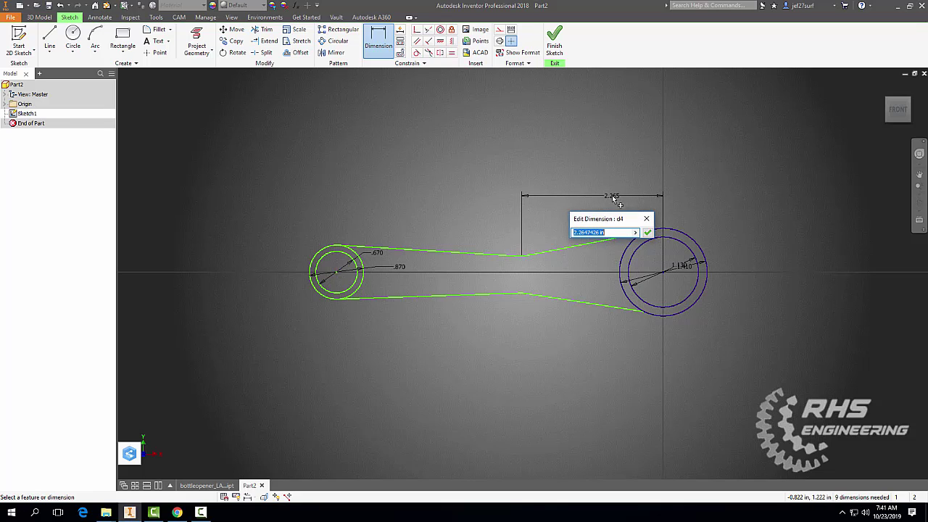
{"action": "type", "text": "1"}
{"action": "key", "text": "Return"}
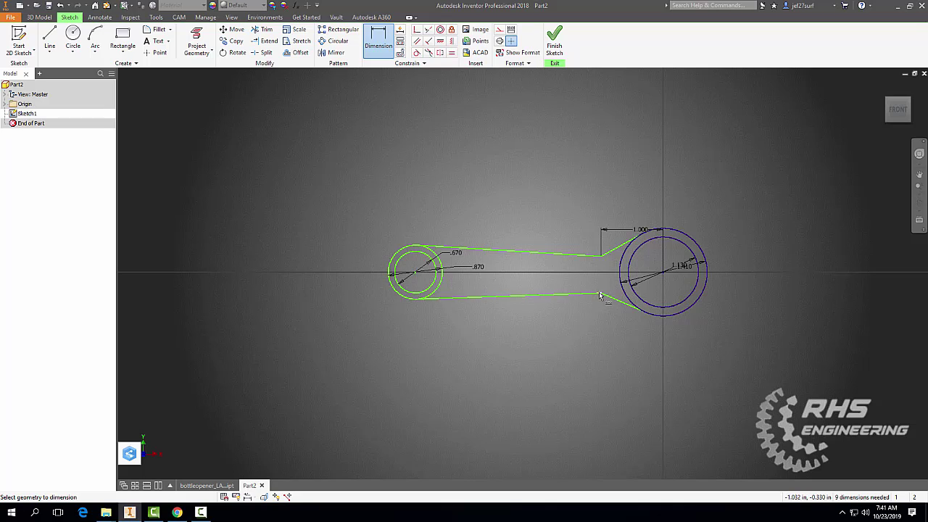
{"action": "left_click", "coordinate": [662, 272]}
{"action": "key", "text": "Escape"}
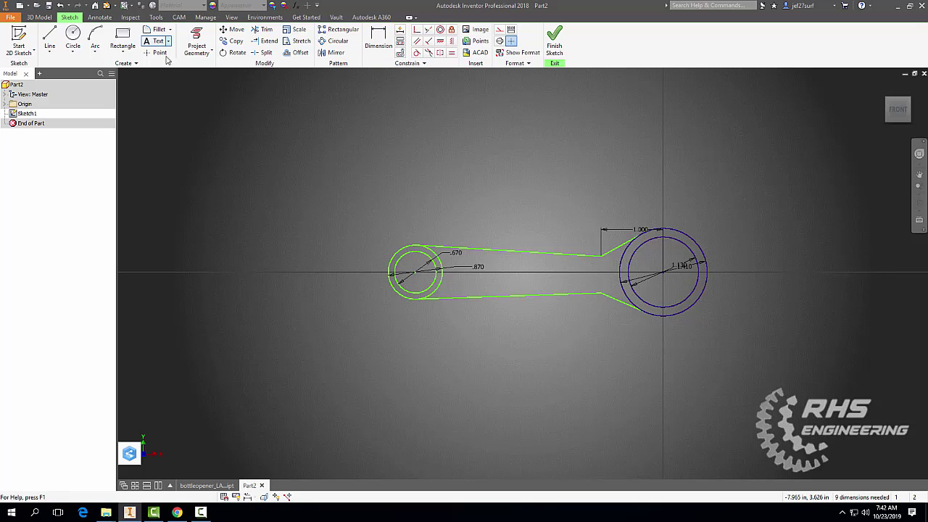
Step: Make the upper and lower angled lines tangent to the 1.41 in circle
{"action": "left_click", "coordinate": [417, 52]}
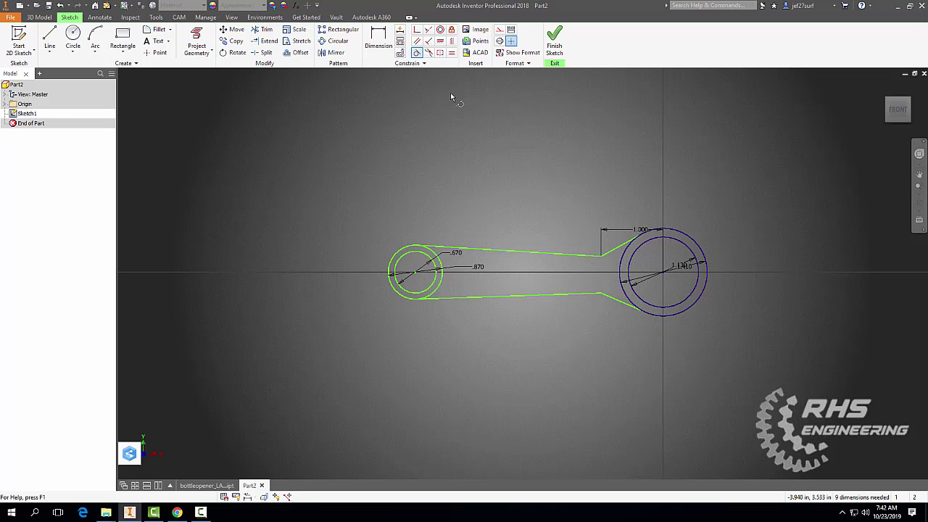
{"action": "left_click", "coordinate": [625, 240]}
{"action": "left_click", "coordinate": [660, 234]}
{"action": "left_click", "coordinate": [613, 300]}
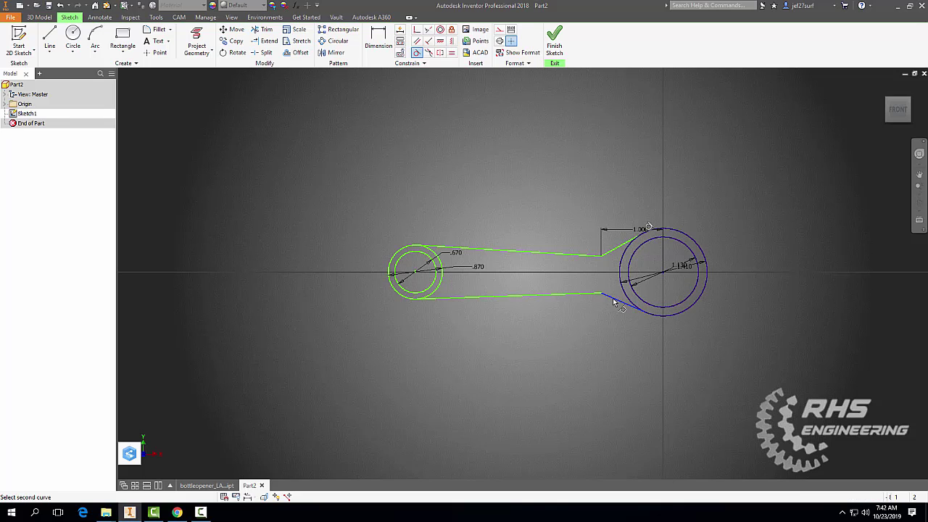
{"action": "left_click", "coordinate": [661, 319]}
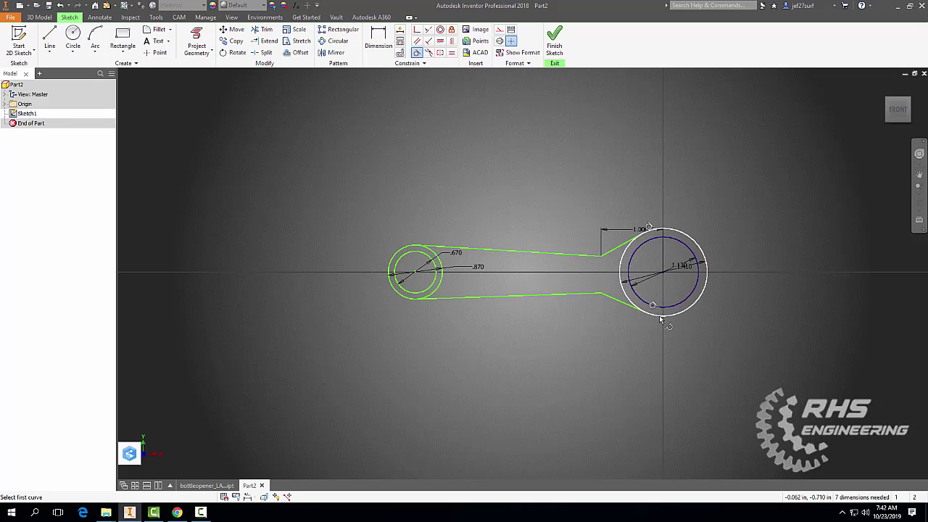
Step: Make the two long handle lines tangent to the 0.87 in circle
{"action": "left_click", "coordinate": [462, 299]}
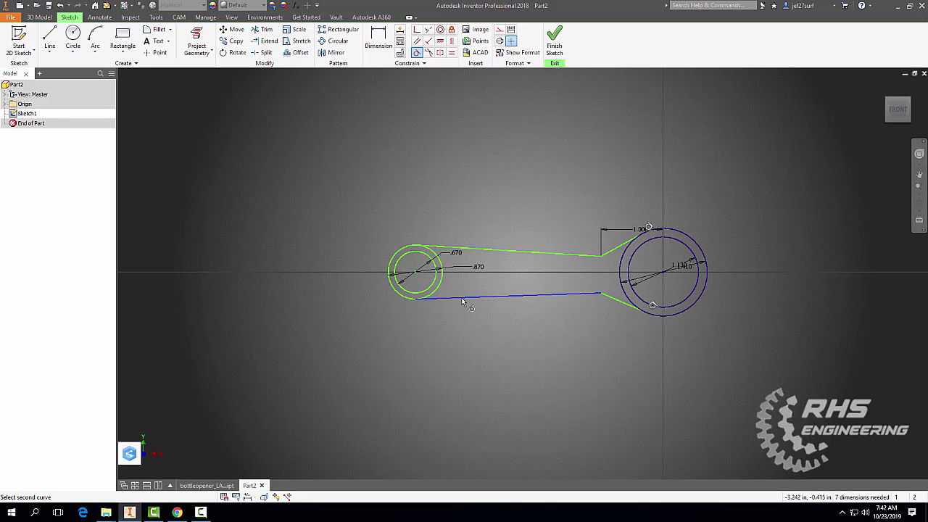
{"action": "left_click", "coordinate": [437, 289]}
{"action": "left_click", "coordinate": [463, 250]}
{"action": "left_click", "coordinate": [406, 251]}
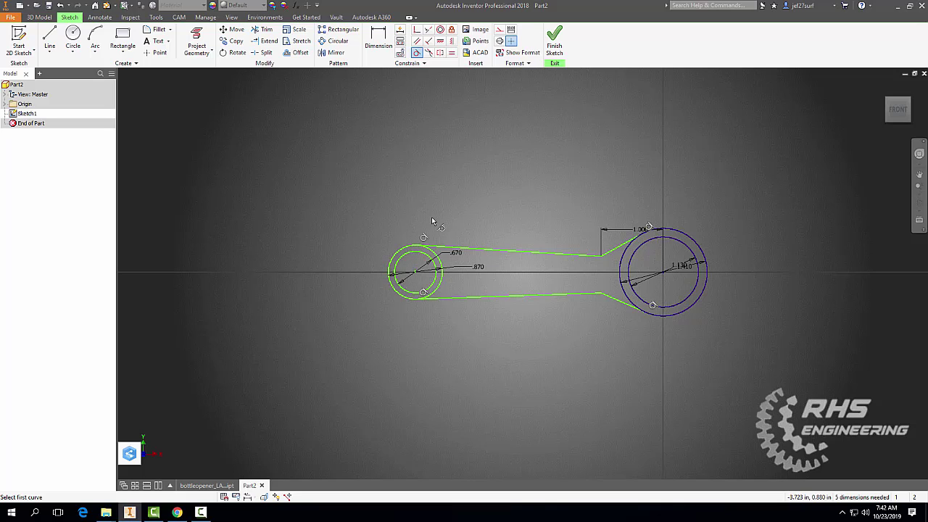
{"action": "key", "text": "Escape"}
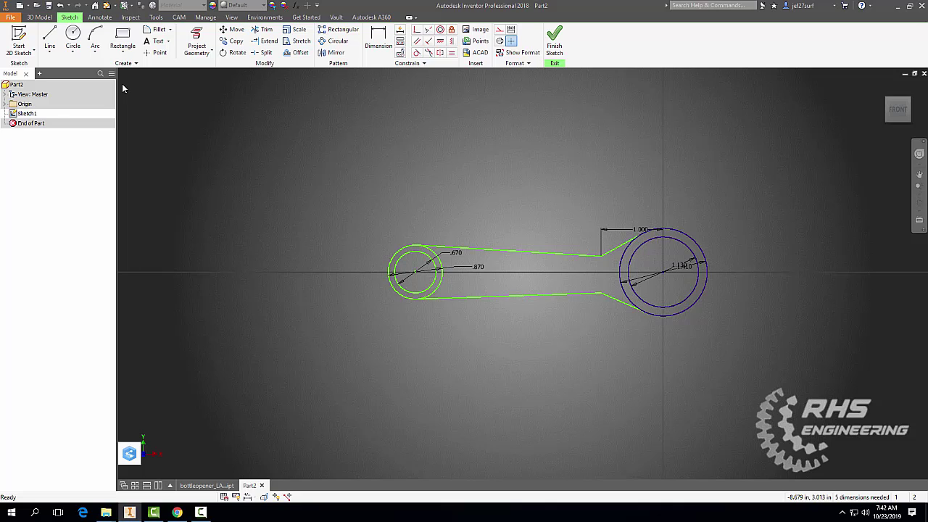
Step: Dimension the vertical distance between the large circles' centre and the upper bend point as 0.3 in
{"action": "key", "text": "d"}
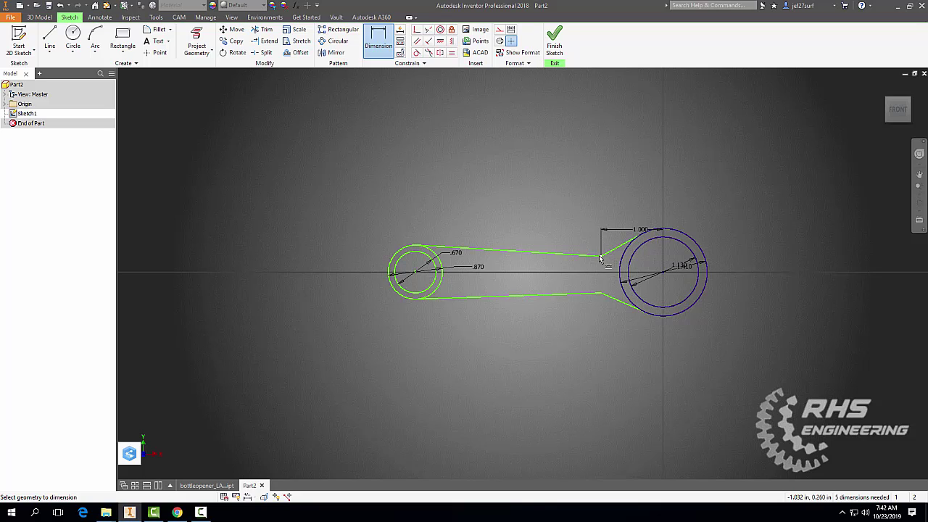
{"action": "left_click", "coordinate": [663, 271]}
{"action": "left_click", "coordinate": [600, 255]}
{"action": "left_click", "coordinate": [594, 265]}
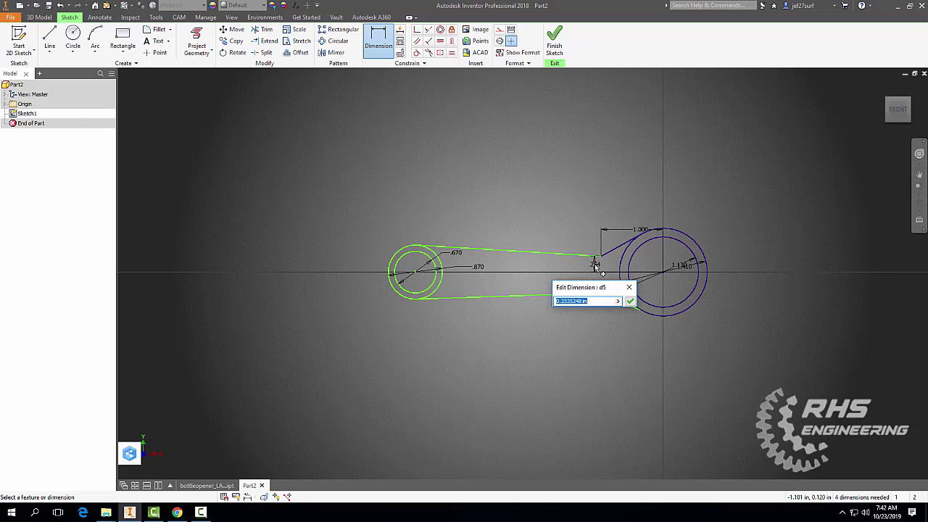
{"action": "type", "text": ".3"}
{"action": "key", "text": "Return"}
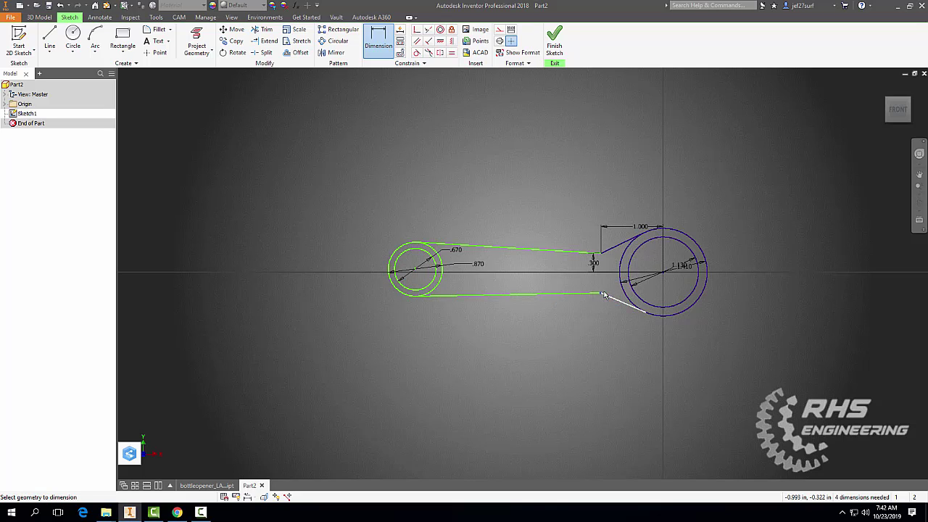
Step: Dimension the vertical distance between the large circles' centre and the lower bend point as 0.3 in
{"action": "left_click", "coordinate": [664, 273]}
{"action": "left_click", "coordinate": [600, 293]}
{"action": "left_click", "coordinate": [594, 283]}
{"action": "type", "text": ".3"}
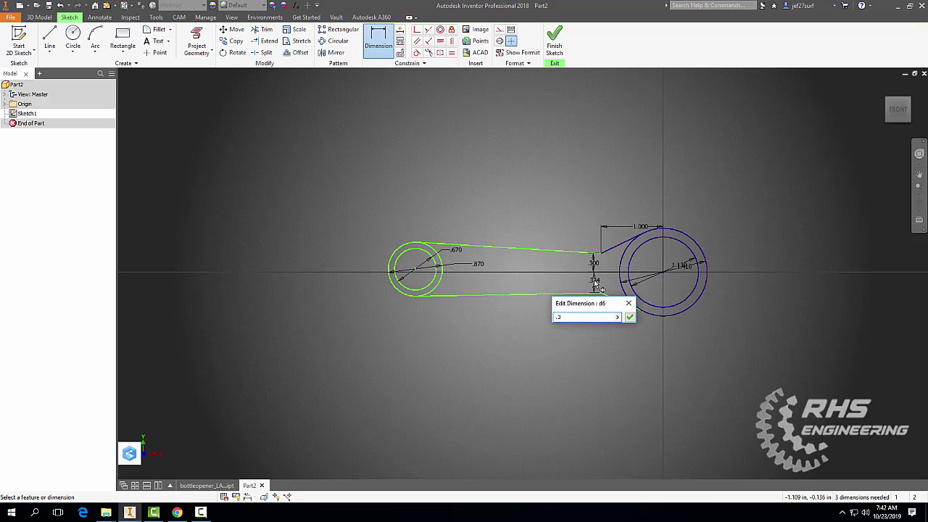
{"action": "key", "text": "Return"}
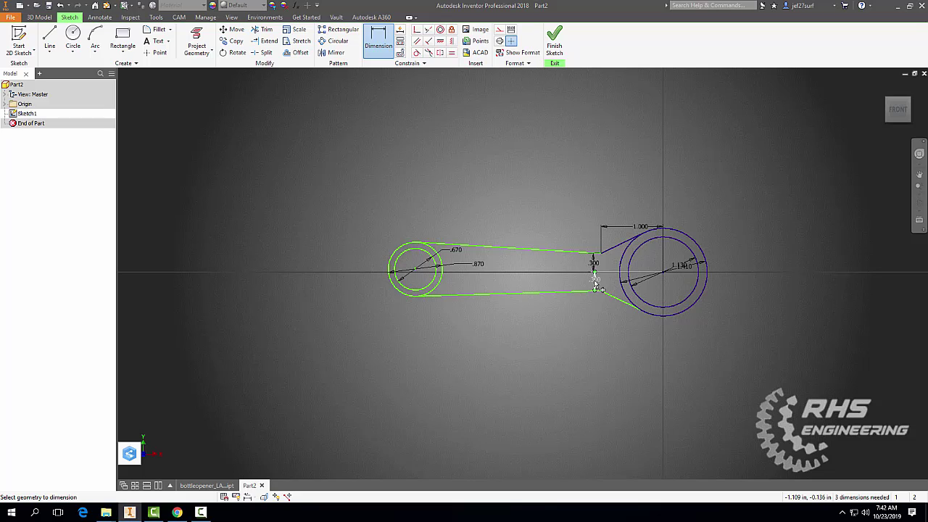
{"action": "key", "text": "Escape"}
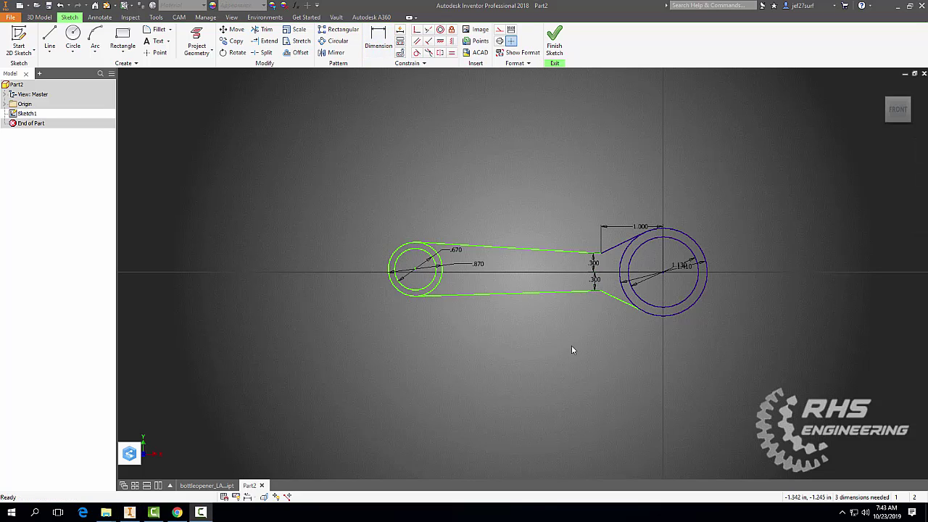
Step: Constrain the small circles' centre to lie horizontally in line with the large circles' centre
{"action": "key", "text": "d"}
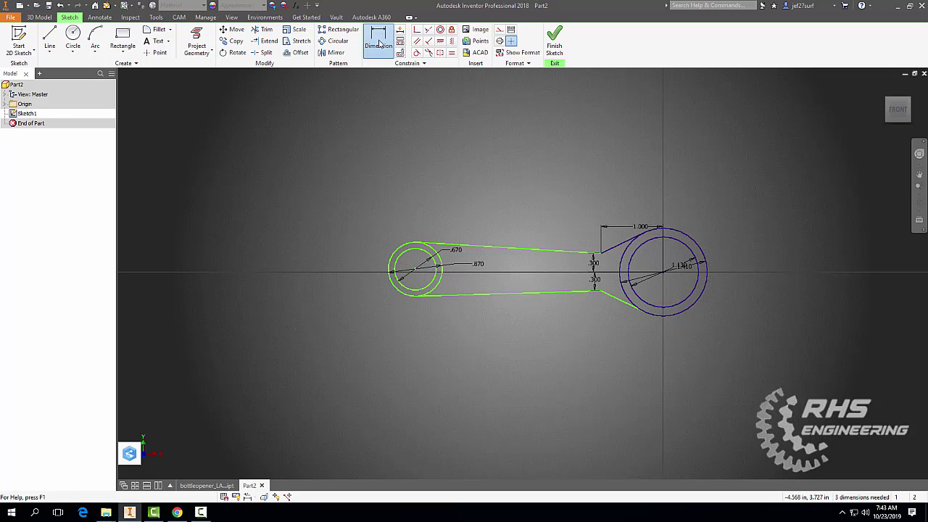
{"action": "left_click", "coordinate": [440, 41]}
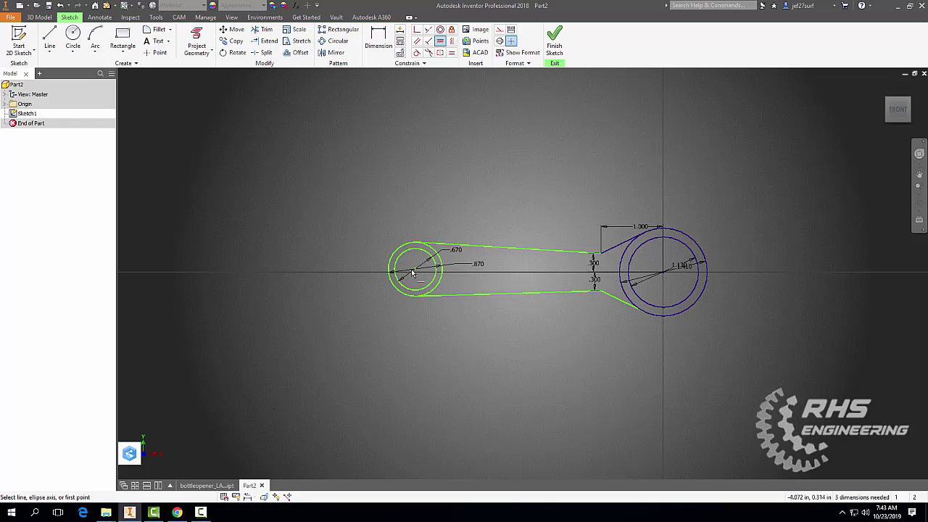
{"action": "left_click", "coordinate": [416, 268]}
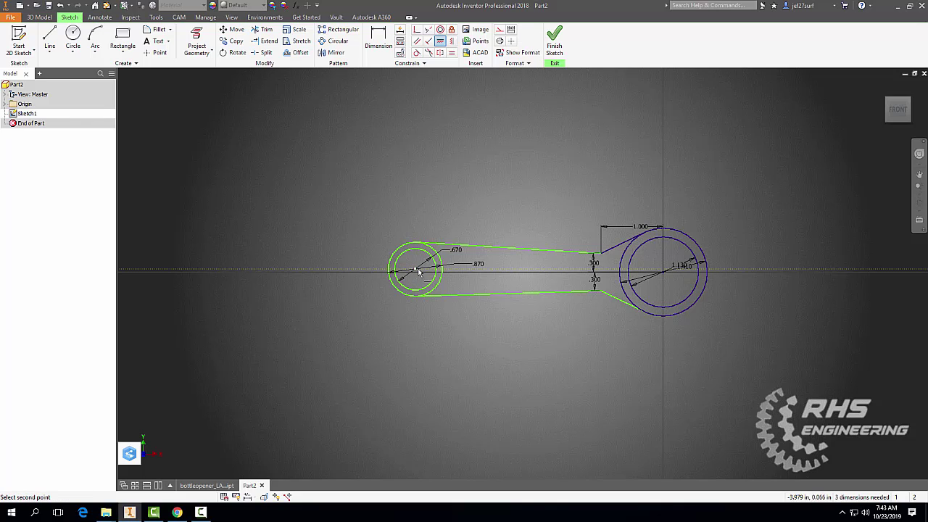
{"action": "left_click", "coordinate": [662, 272]}
Step: Dimension the horizontal distance between the small and large circles' centres as 3.378 in
{"action": "left_click", "coordinate": [378, 40]}
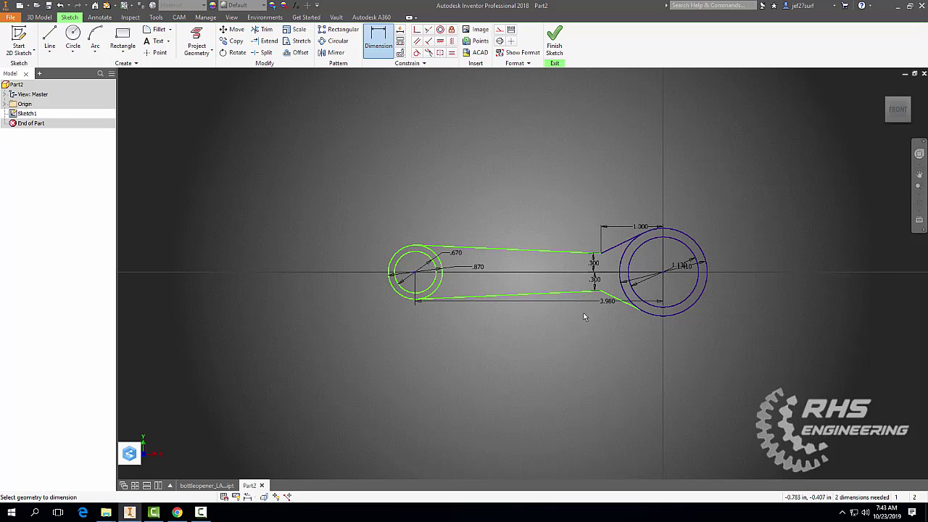
{"action": "left_click", "coordinate": [566, 349]}
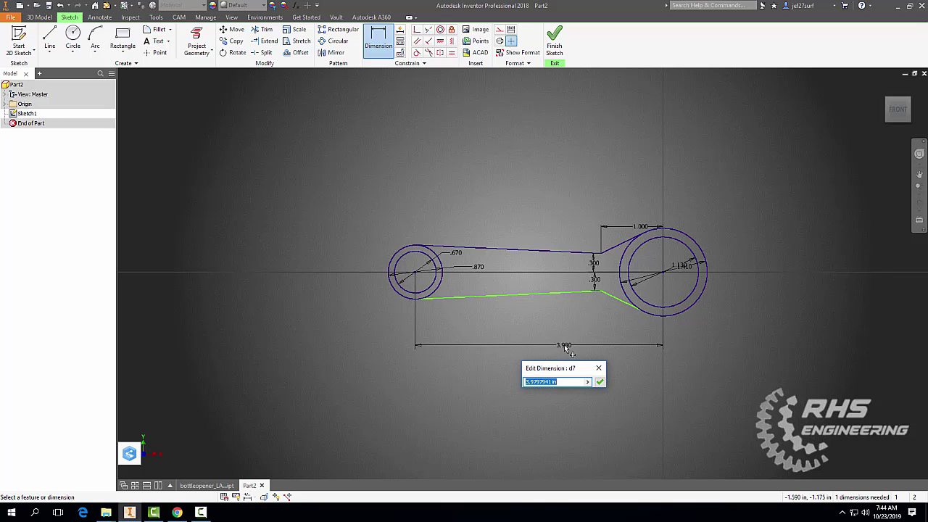
{"action": "type", "text": "3.378"}
{"action": "key", "text": "Return"}
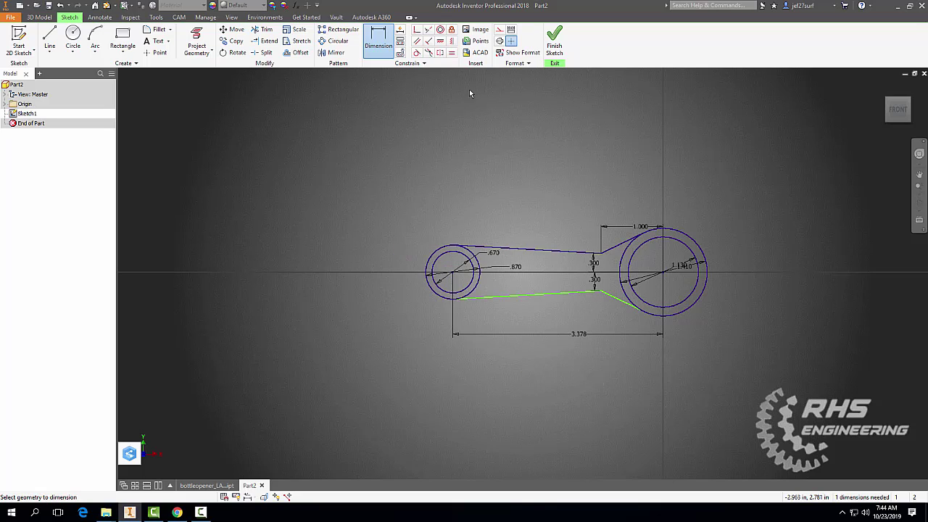
Step: Apply an equal constraint to the lower and upper long handle lines
{"action": "left_click", "coordinate": [451, 52]}
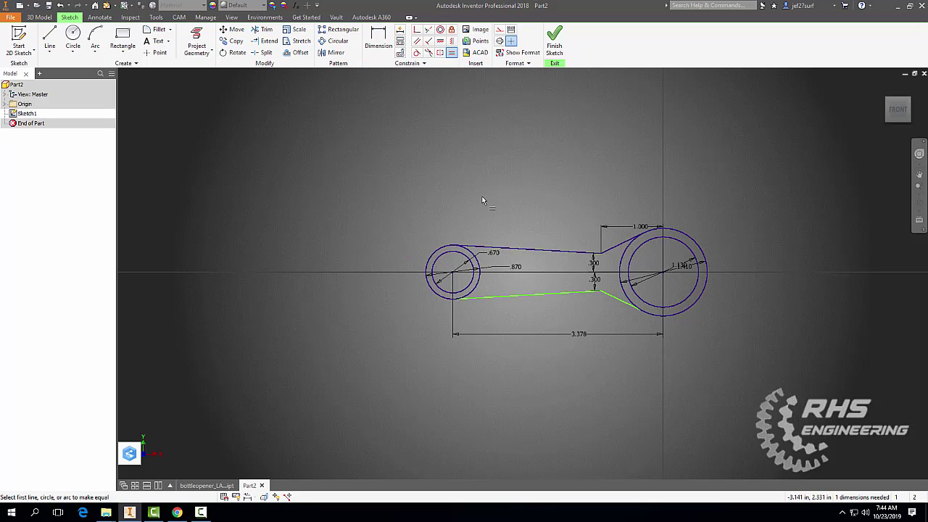
{"action": "left_click", "coordinate": [520, 298]}
{"action": "left_click", "coordinate": [534, 251]}
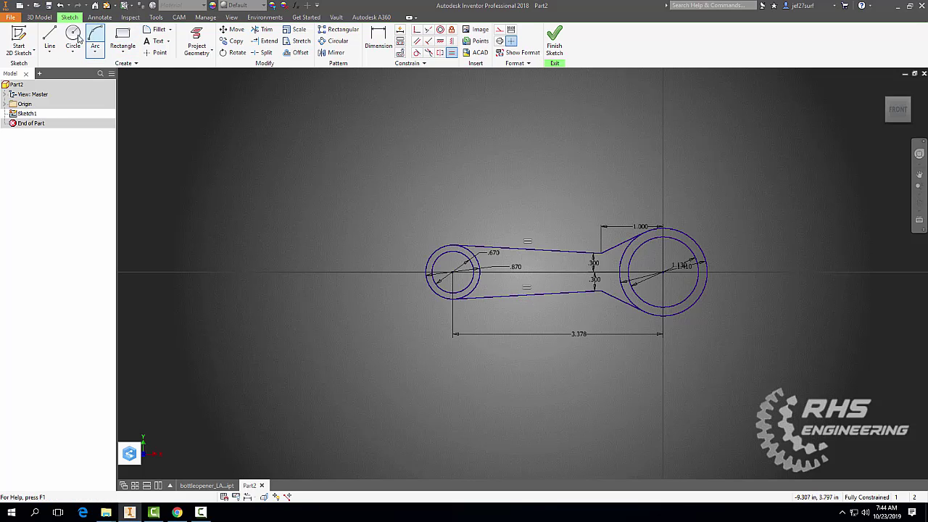
Step: Draw a vertical line through the large circles' centre, from the top to the bottom of the 1.41 in circle
{"action": "left_click", "coordinate": [49, 36]}
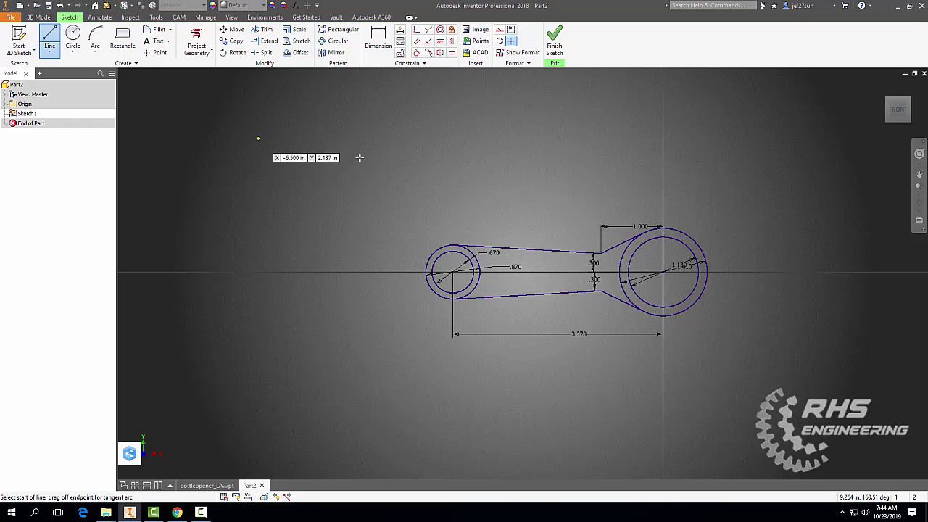
{"action": "scroll", "coordinate": [663, 226], "scroll_direction": "up", "scroll_amount": 5}
{"action": "left_click", "coordinate": [657, 231]}
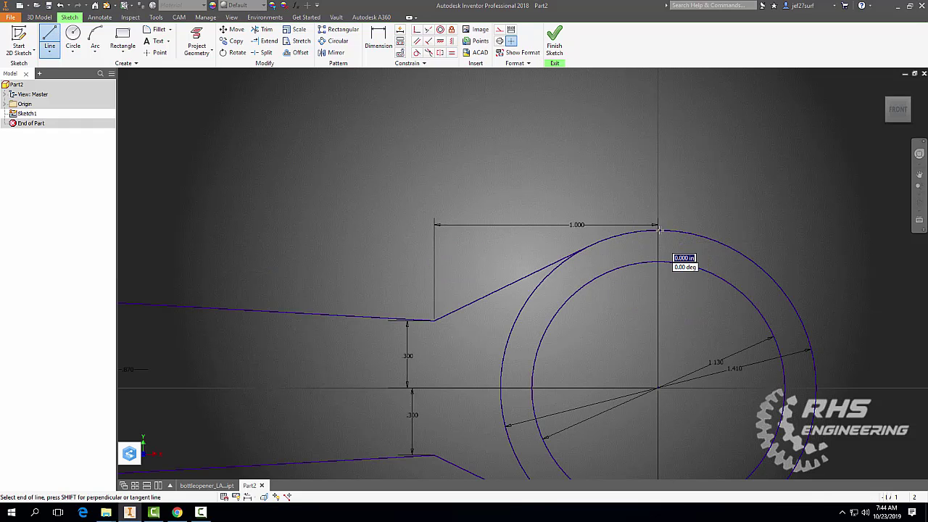
{"action": "middle_click_drag", "start_coordinate": [656, 404], "coordinate": [666, 179]}
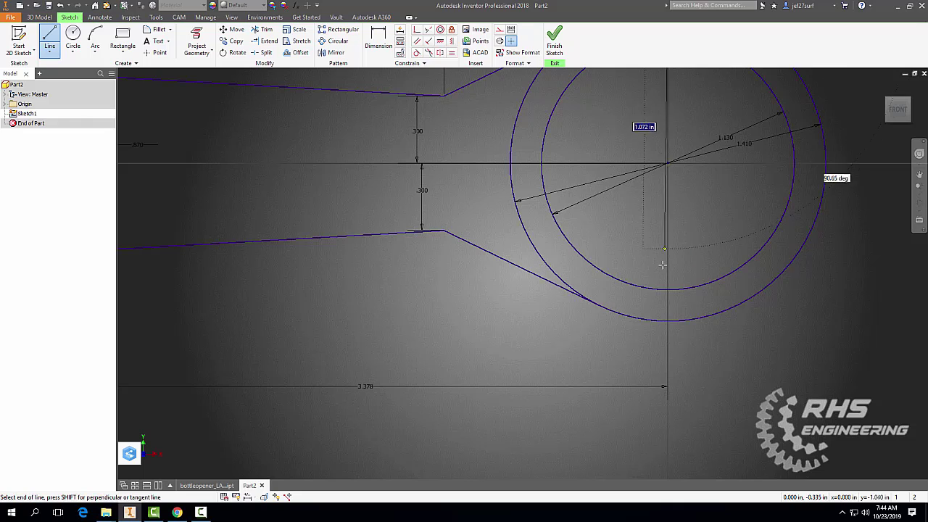
{"action": "double_click", "coordinate": [667, 320]}
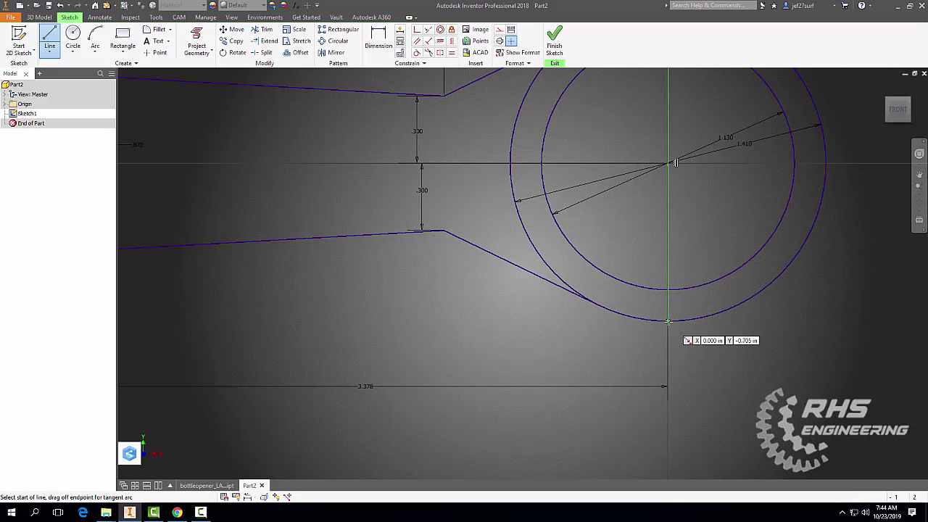
{"action": "key", "text": "Escape"}
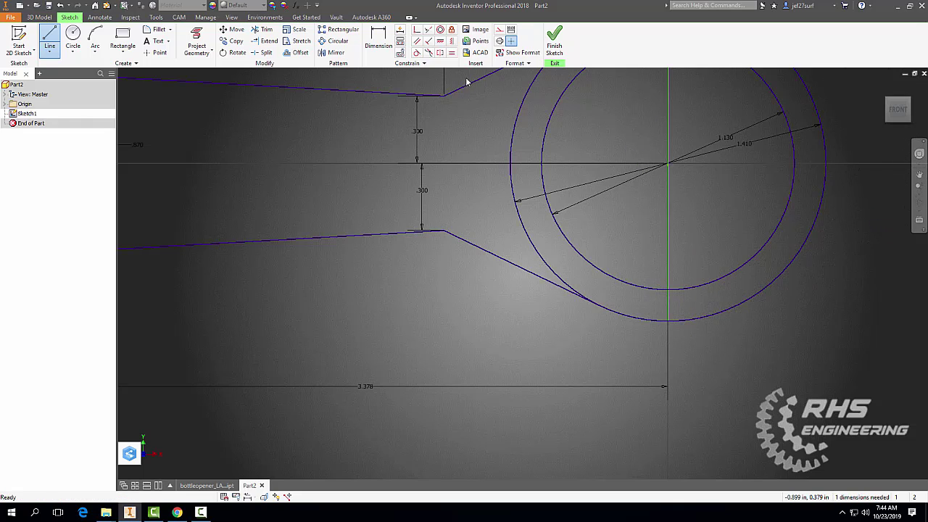
Step: Dimension the length of the vertical line across the large circle and finish the sketch
{"action": "key", "text": "d"}
{"action": "left_click", "coordinate": [667, 217]}
{"action": "left_click", "coordinate": [680, 214]}
{"action": "left_click", "coordinate": [716, 251]}
{"action": "scroll", "coordinate": [463, 305], "scroll_direction": "down", "scroll_amount": 6}
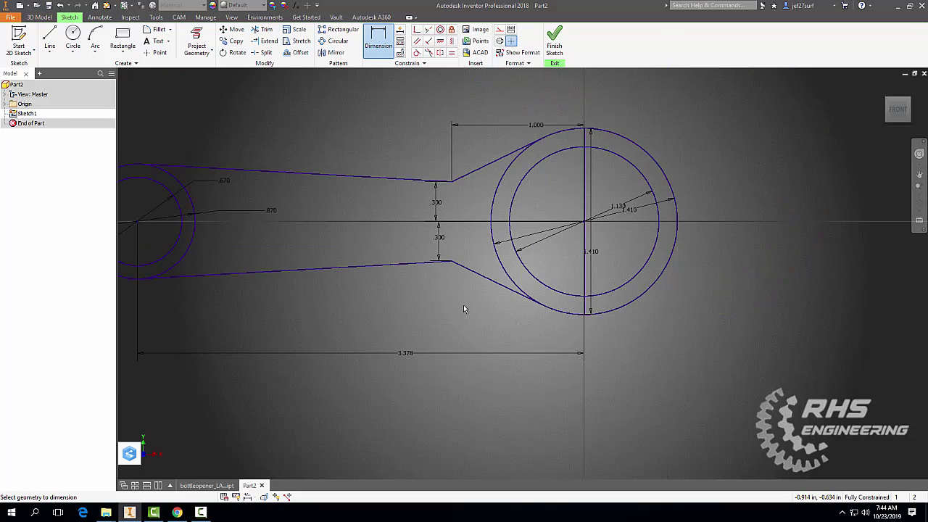
{"action": "left_click", "coordinate": [554, 45]}
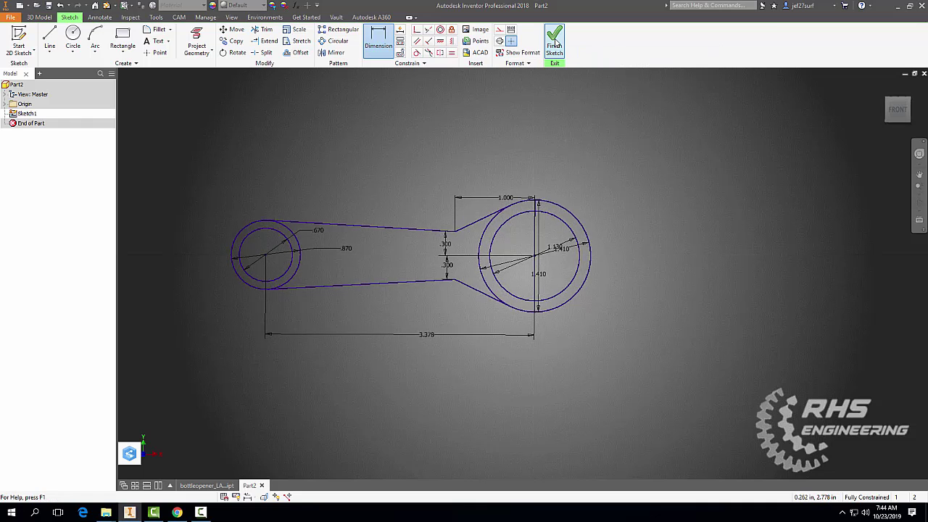
Step: Extrude the small end's ring, the handle and the handle-side half of the large circle by 0.475 in
{"action": "scroll", "coordinate": [642, 171], "scroll_direction": "down", "scroll_amount": 6}
{"action": "middle_click_drag", "start_coordinate": [674, 150], "coordinate": [718, 195]}
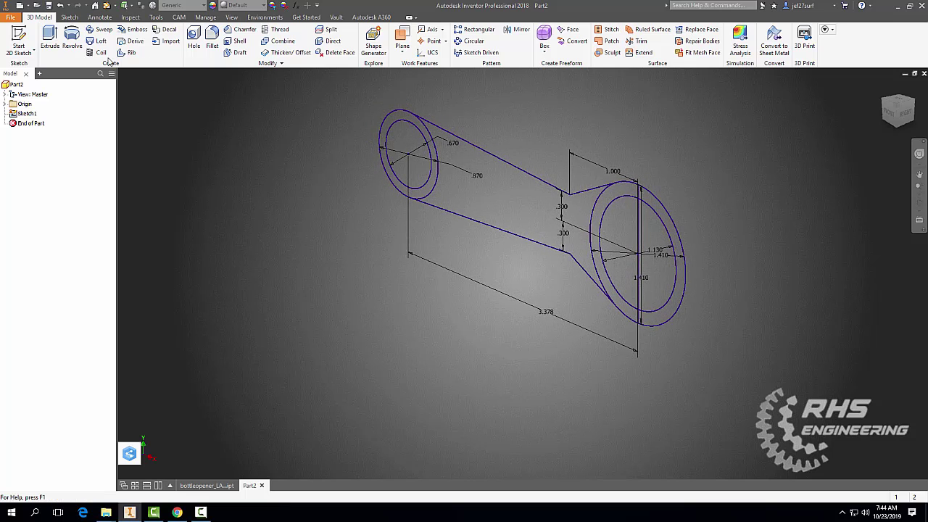
{"action": "left_click", "coordinate": [49, 36]}
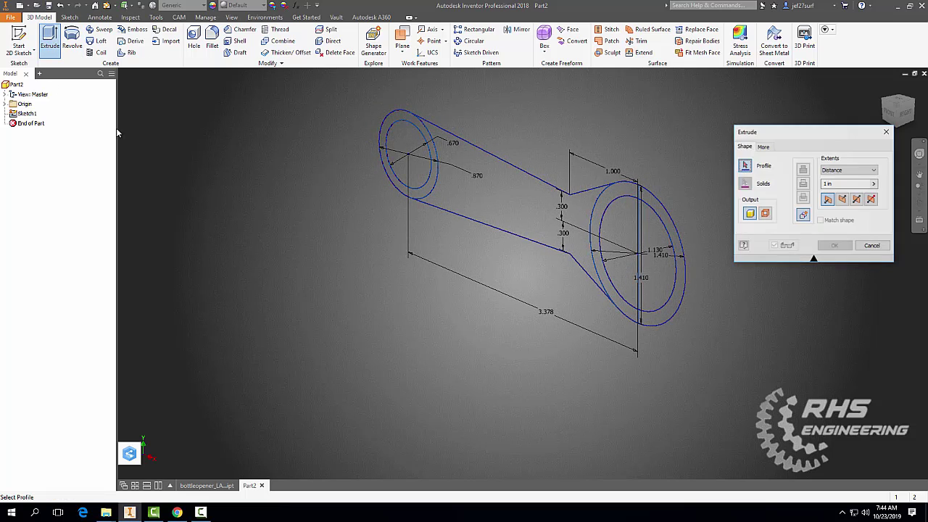
{"action": "left_click", "coordinate": [424, 194]}
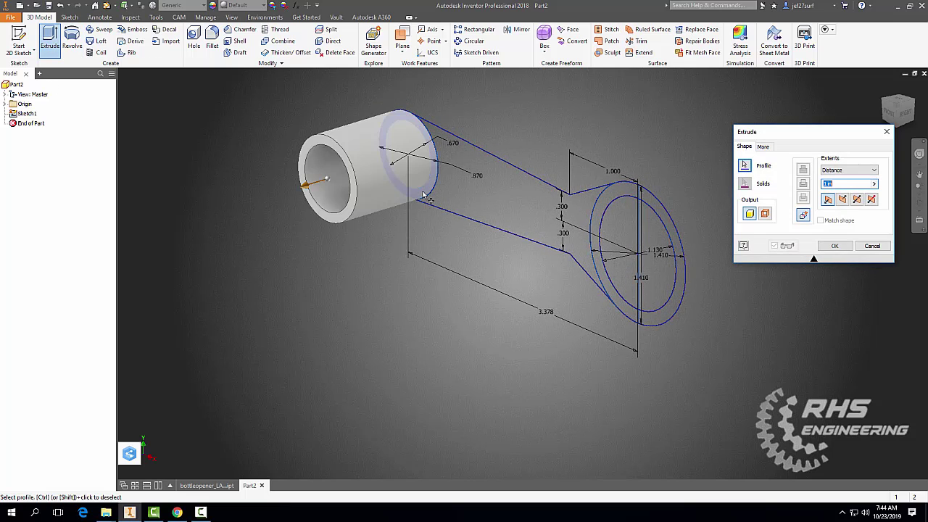
{"action": "left_click", "coordinate": [474, 196]}
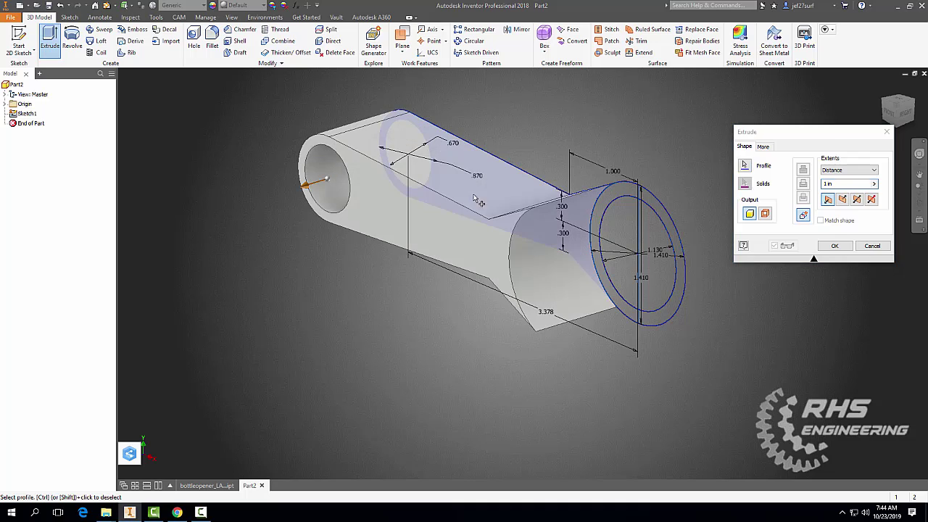
{"action": "left_click", "coordinate": [603, 209]}
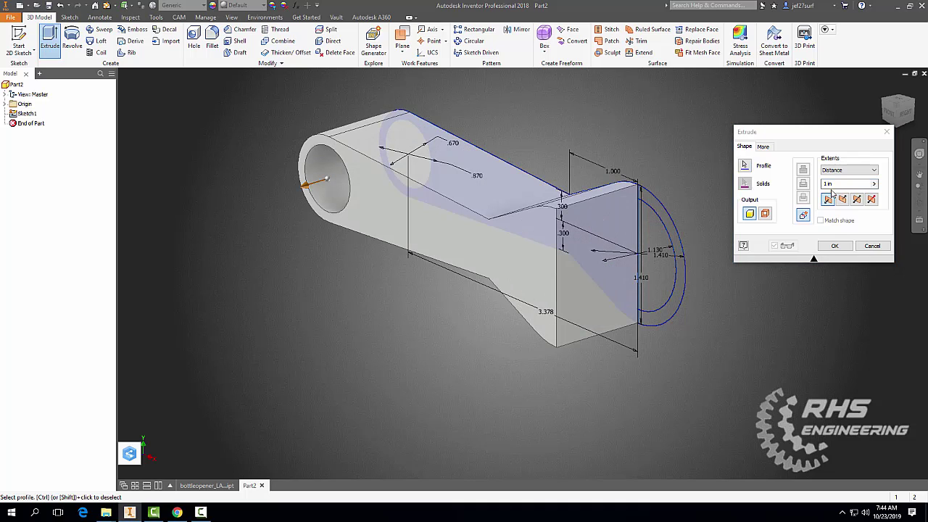
{"action": "key", "text": "BackSpace"}
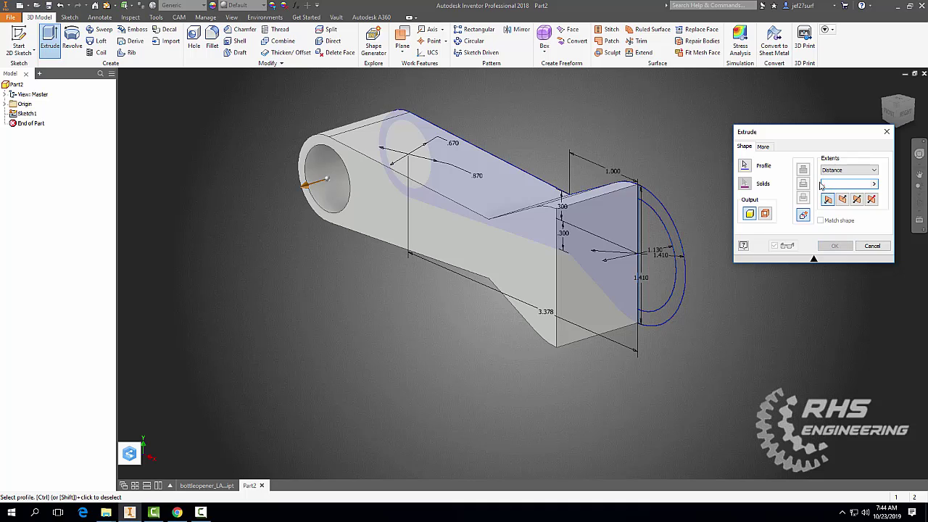
{"action": "type", "text": "475"}
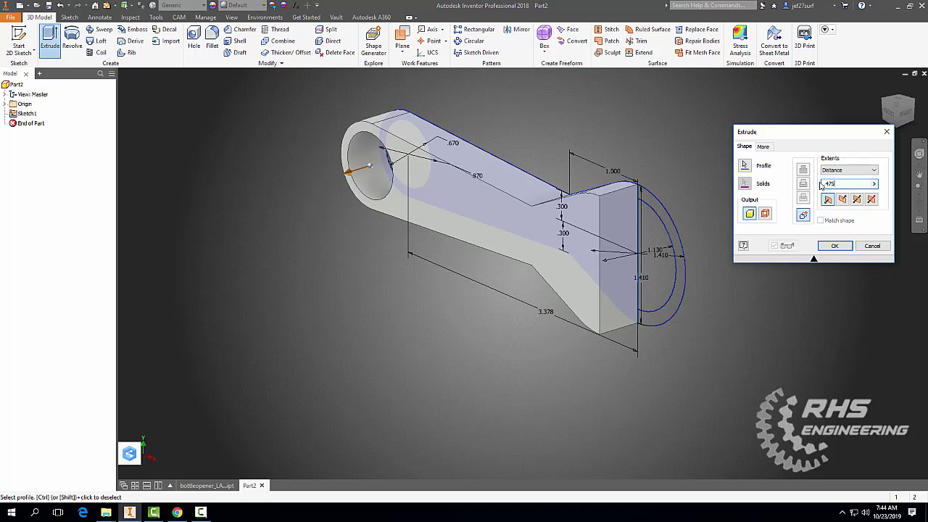
{"action": "left_click", "coordinate": [834, 247]}
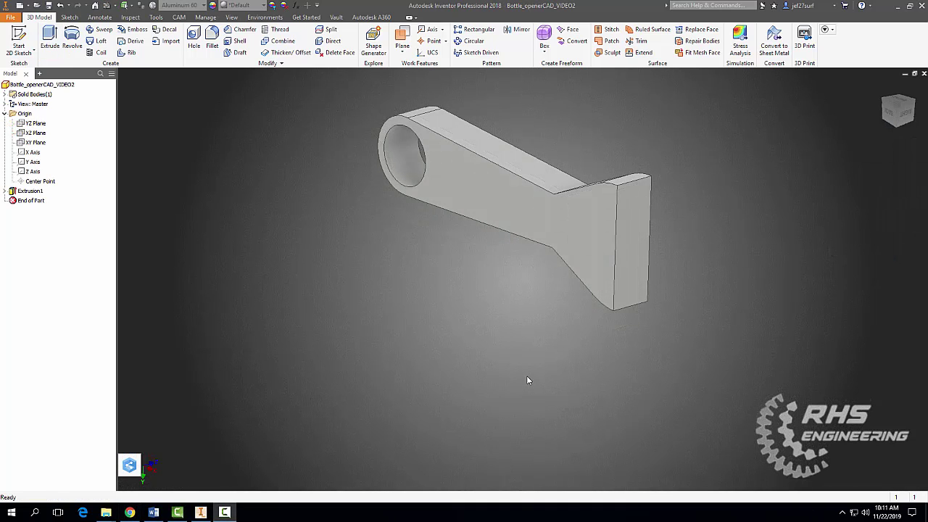
Step: Fillet the two bend edges where the handle meets the flared end with a 0.5 in radius
{"action": "middle_click_drag", "start_coordinate": [527, 379], "coordinate": [538, 400], "text": "shift"}
{"action": "left_click", "coordinate": [216, 40]}
{"action": "left_click", "coordinate": [579, 230]}
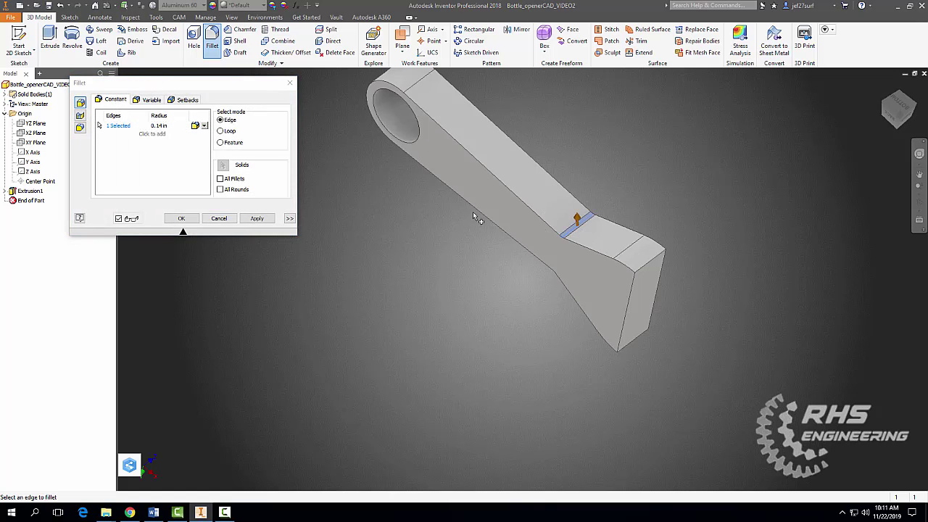
{"action": "left_click", "coordinate": [159, 126]}
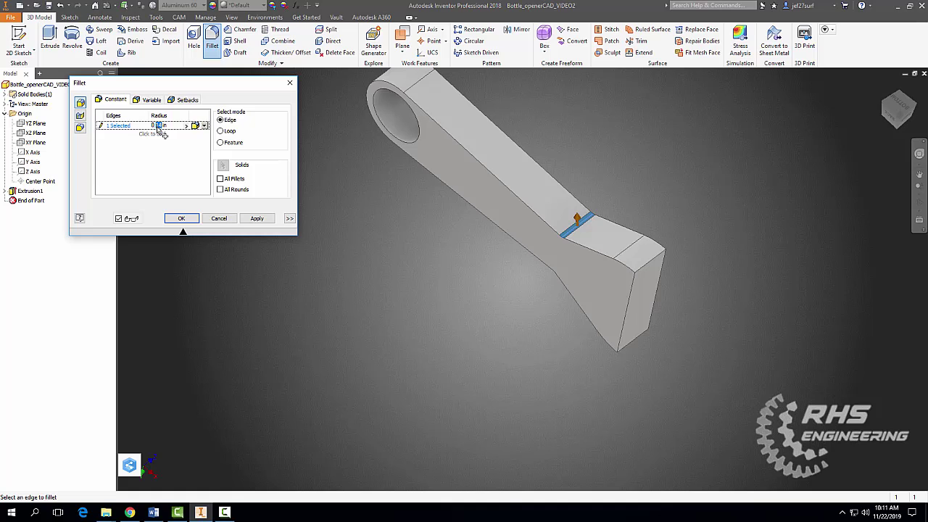
{"action": "middle_click_drag", "start_coordinate": [469, 313], "coordinate": [551, 203], "text": "shift"}
{"action": "left_click", "coordinate": [577, 177]}
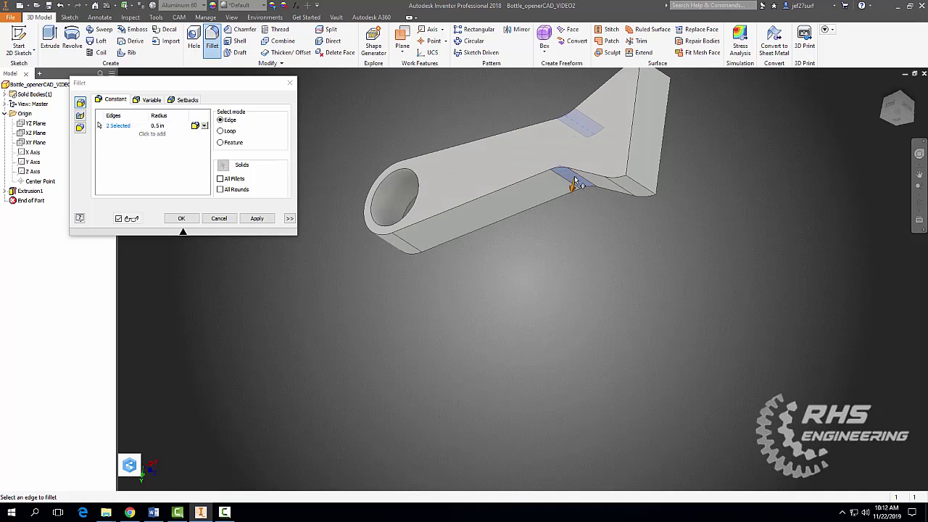
{"action": "left_click", "coordinate": [256, 219]}
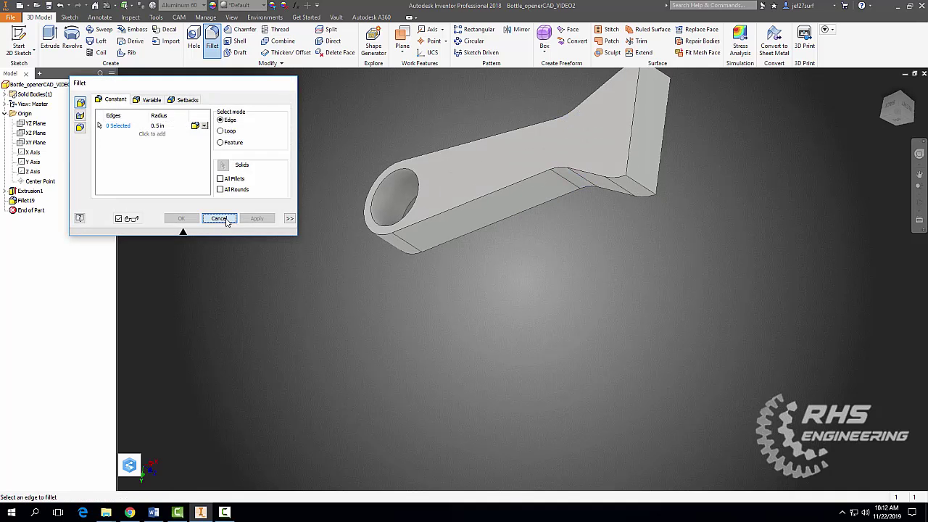
{"action": "left_click", "coordinate": [219, 218]}
Step: Sketch a 1.13 in diameter circle on the front face, centred on the flared end's centre point, and finish the sketch
{"action": "middle_click_drag", "start_coordinate": [305, 242], "coordinate": [292, 271], "text": "shift"}
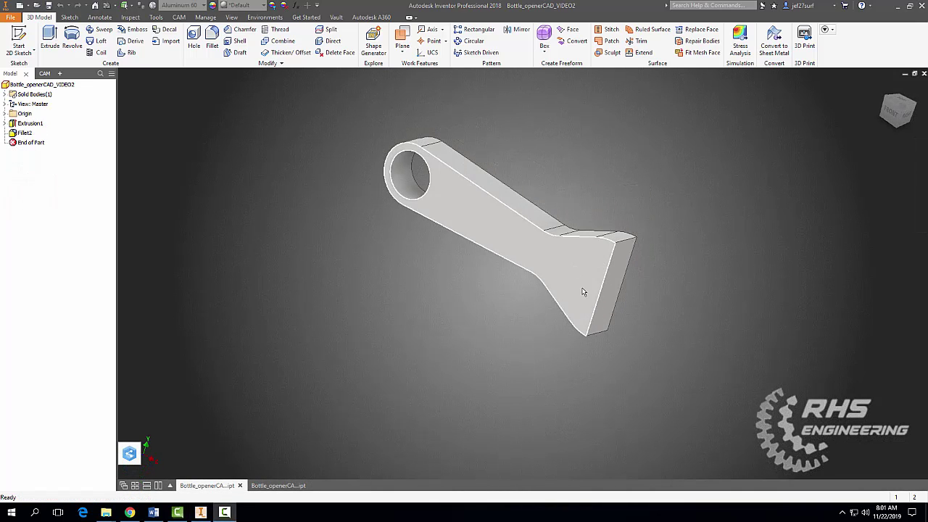
{"action": "left_click", "coordinate": [29, 49]}
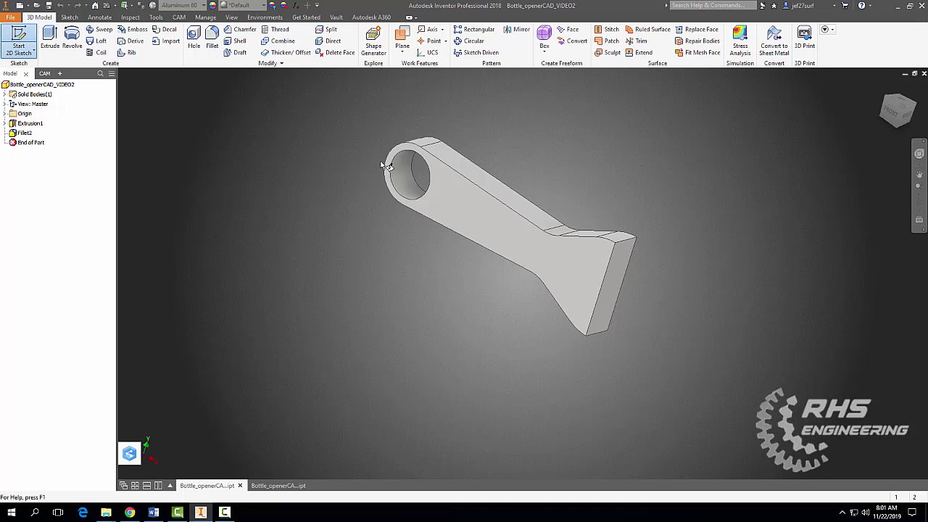
{"action": "left_click", "coordinate": [574, 255]}
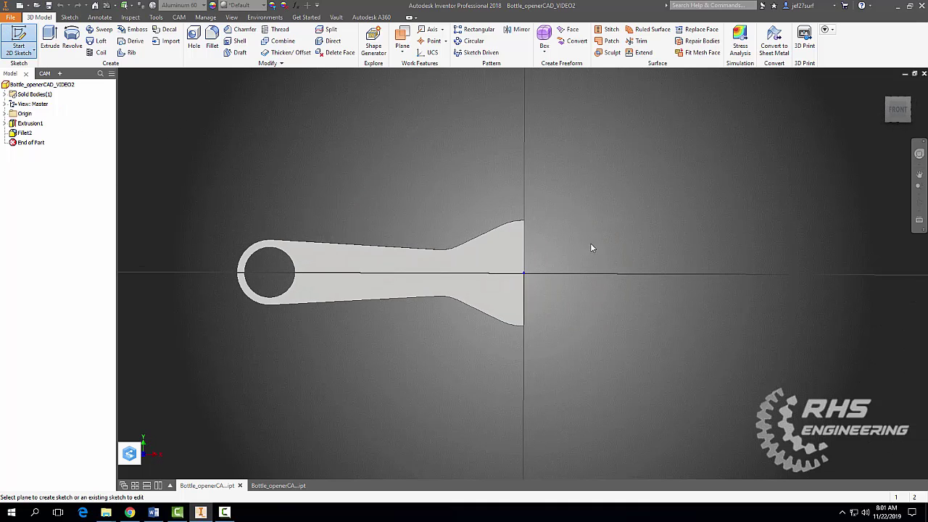
{"action": "left_click", "coordinate": [73, 38]}
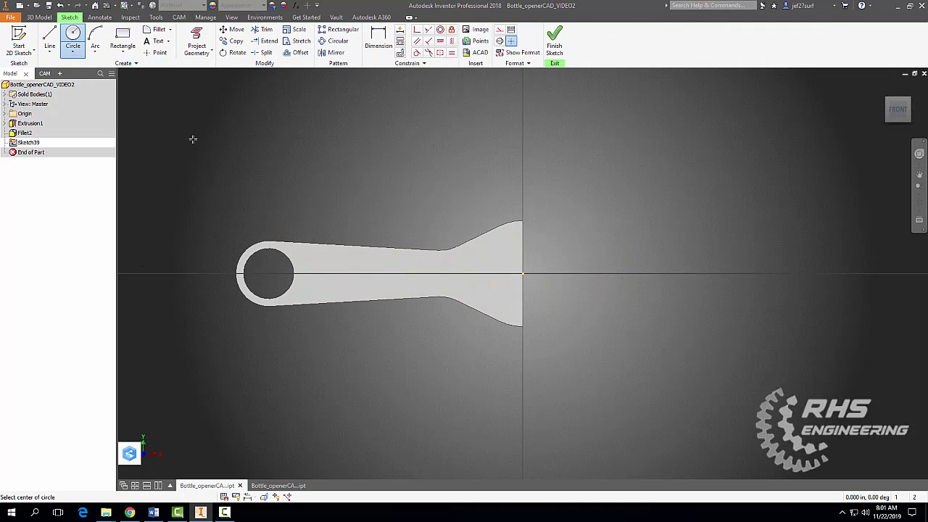
{"action": "left_click", "coordinate": [522, 274]}
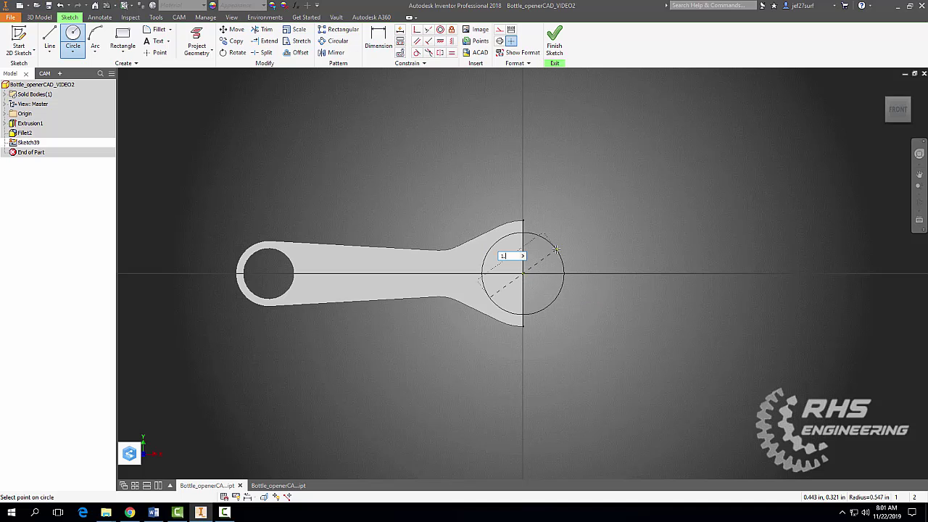
{"action": "type", "text": "1.13"}
{"action": "key", "text": "Return"}
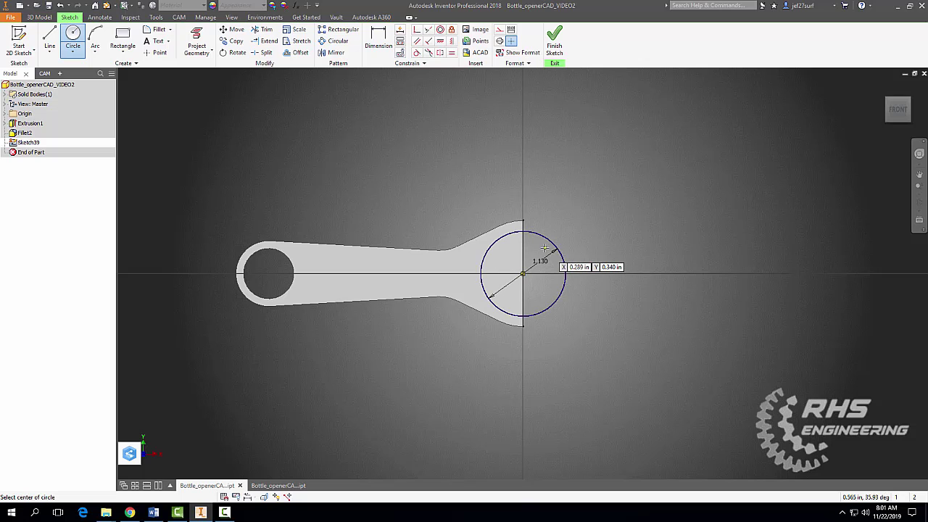
{"action": "left_click", "coordinate": [554, 48]}
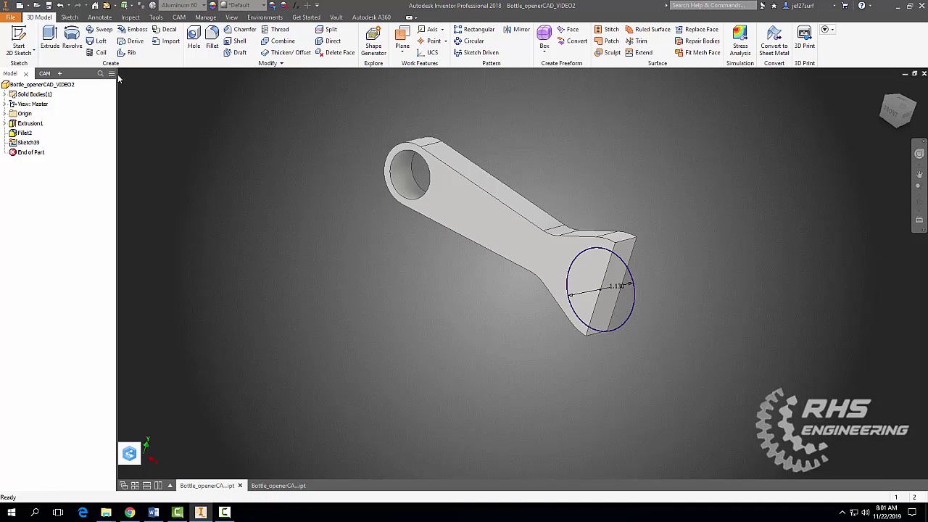
Step: Cut the 1.13 in circle 0.4 in deep into the flared end with an extrusion
{"action": "left_click", "coordinate": [49, 40]}
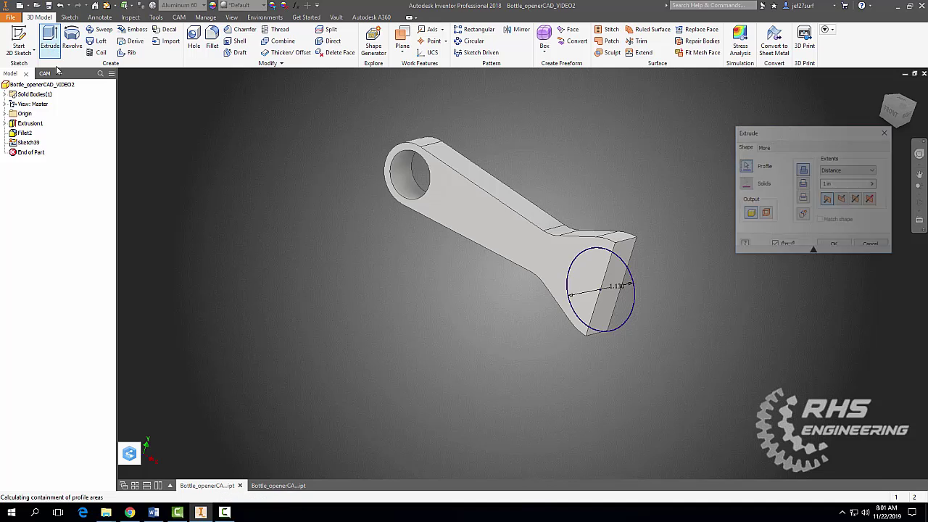
{"action": "left_click", "coordinate": [841, 200]}
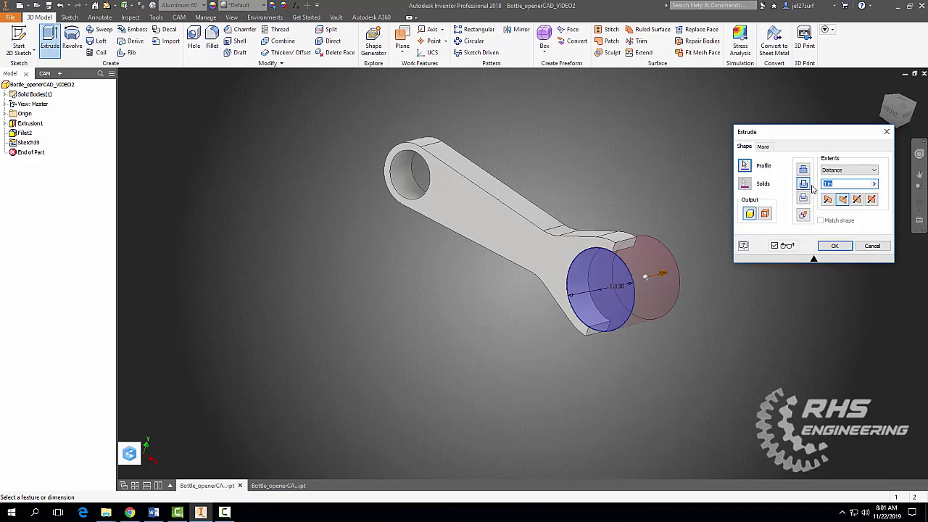
{"action": "type", "text": "0.4"}
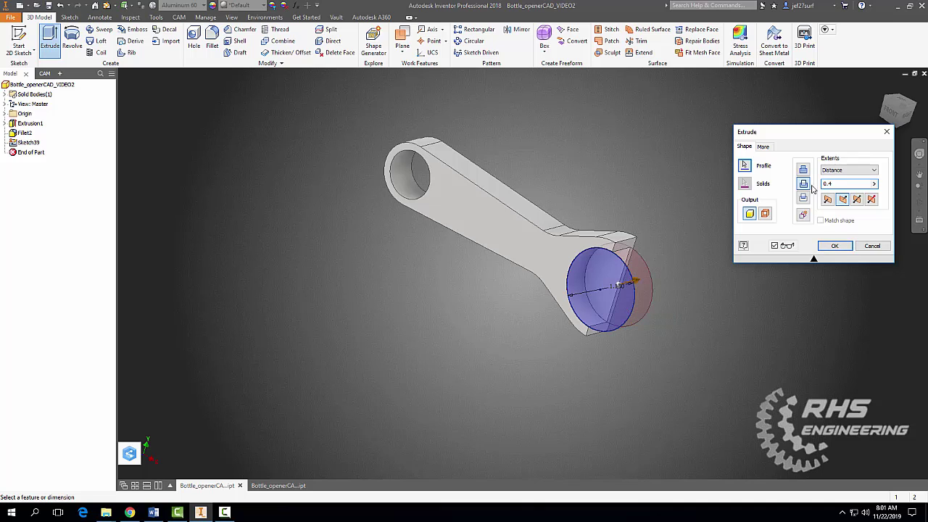
{"action": "left_click", "coordinate": [833, 246]}
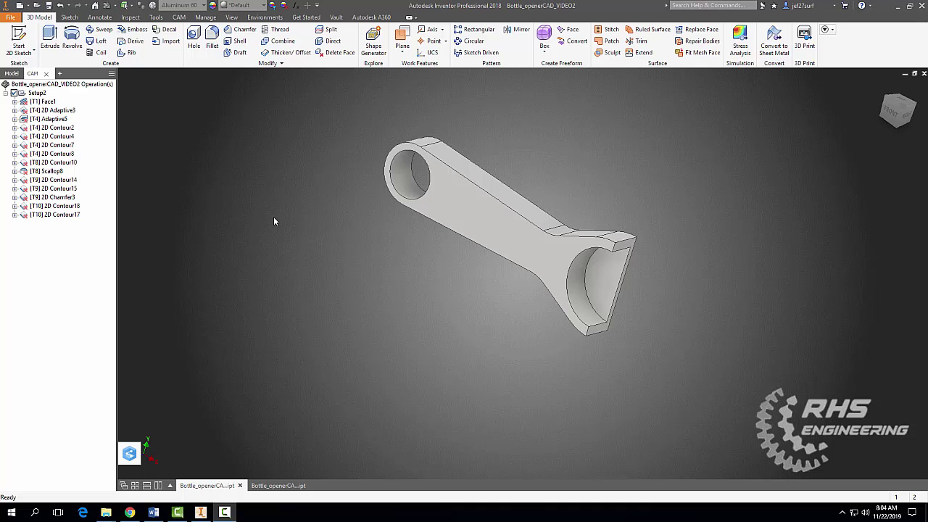
Step: Start a sketch on the handle's front face and project the small end's hole and outer arc and the head's recess and outer arcs
{"action": "left_click", "coordinate": [20, 44]}
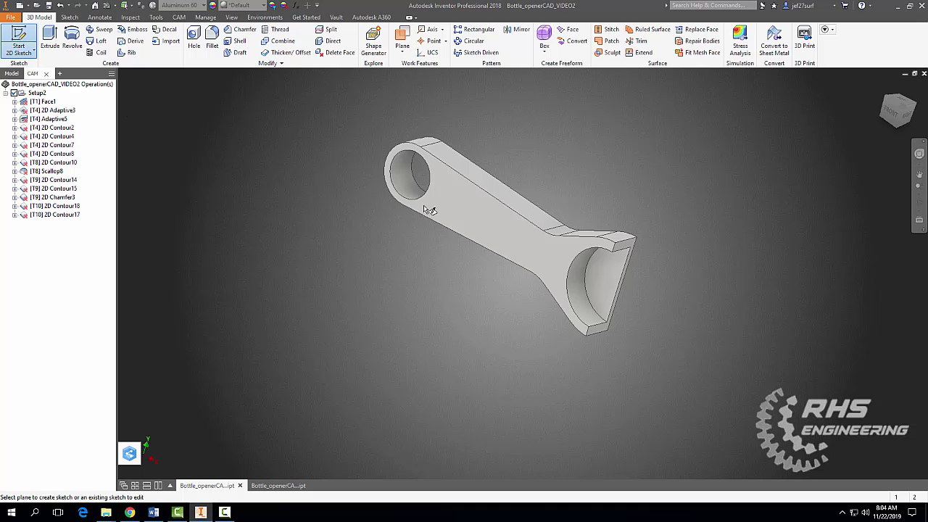
{"action": "left_click", "coordinate": [467, 216]}
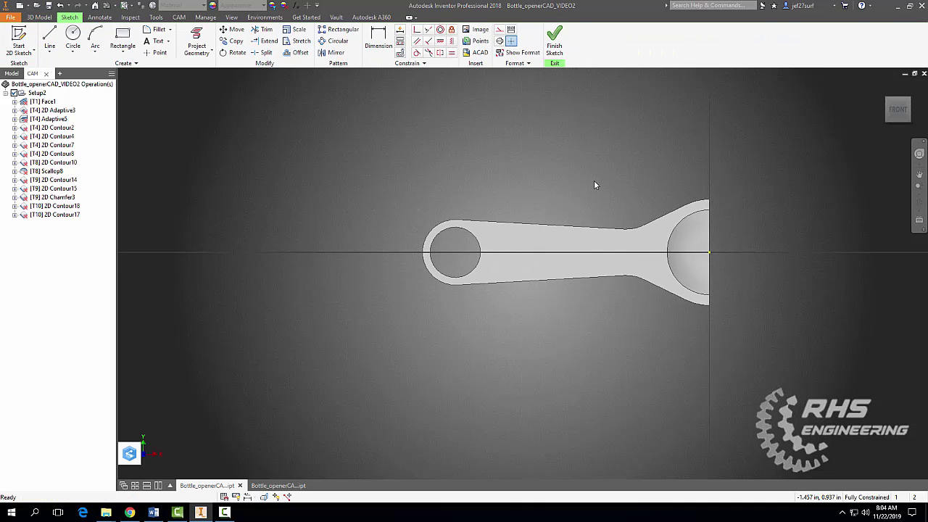
{"action": "left_click", "coordinate": [195, 42]}
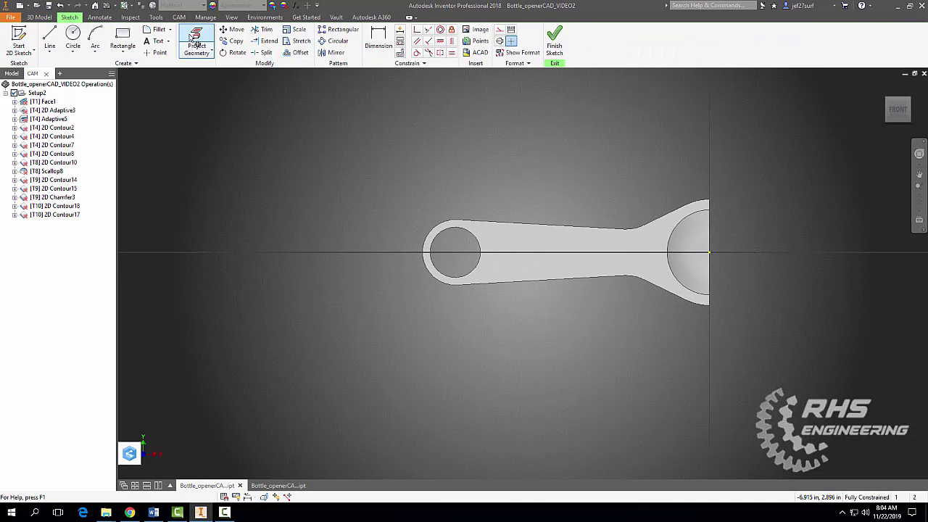
{"action": "left_click", "coordinate": [450, 229]}
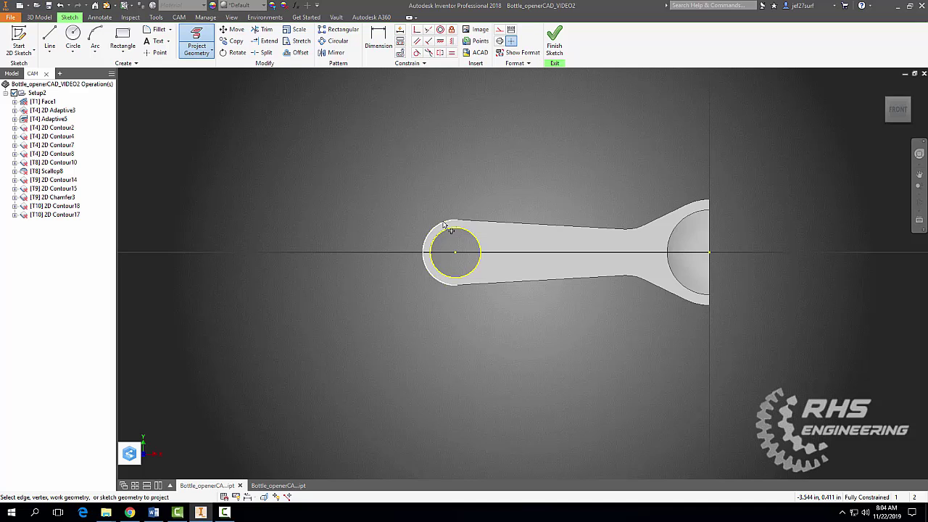
{"action": "left_click", "coordinate": [668, 233]}
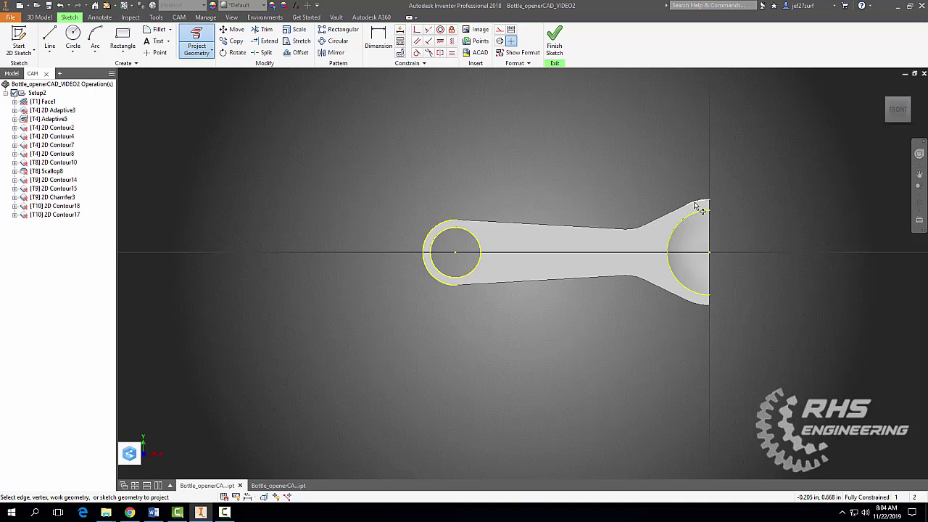
{"action": "left_click", "coordinate": [694, 210]}
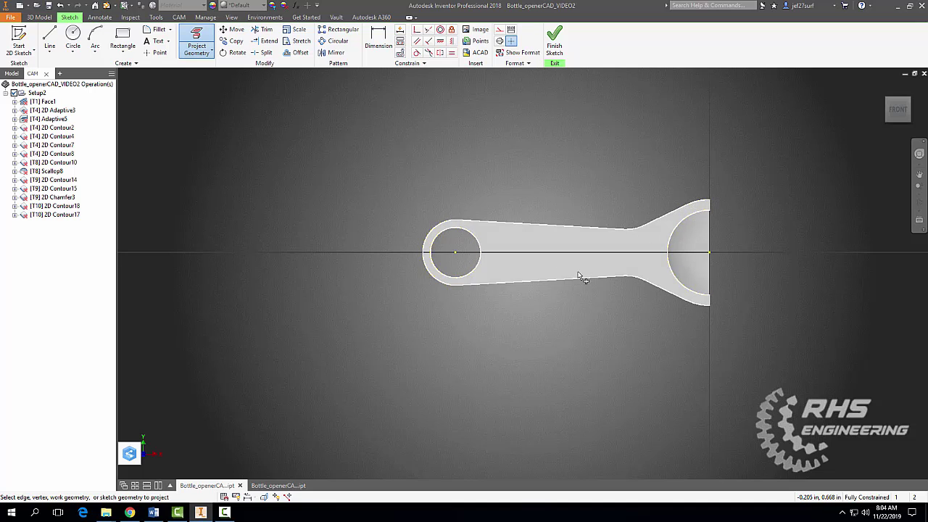
Step: Draw a circle concentric with the small end's hole, matching the end's outer edge
{"action": "left_click", "coordinate": [73, 34]}
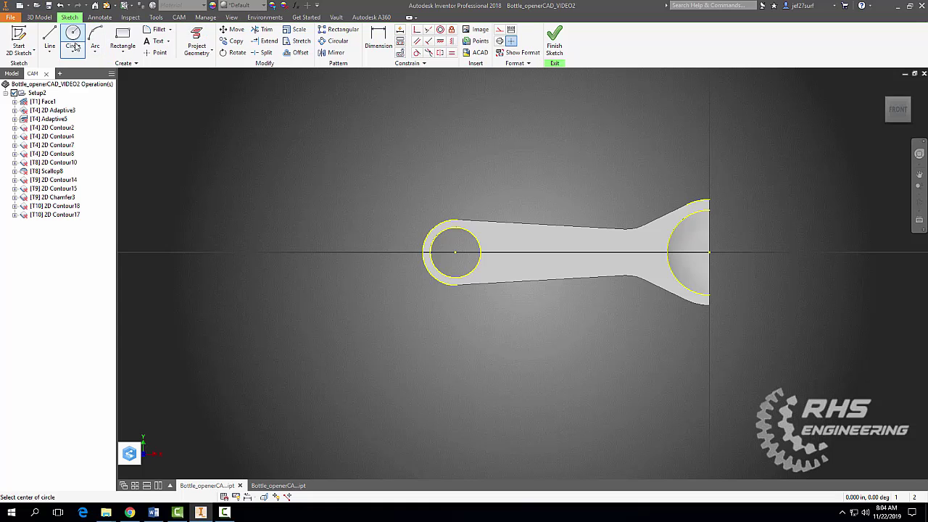
{"action": "left_click", "coordinate": [455, 252]}
{"action": "scroll", "coordinate": [448, 227], "scroll_direction": "up", "scroll_amount": 2}
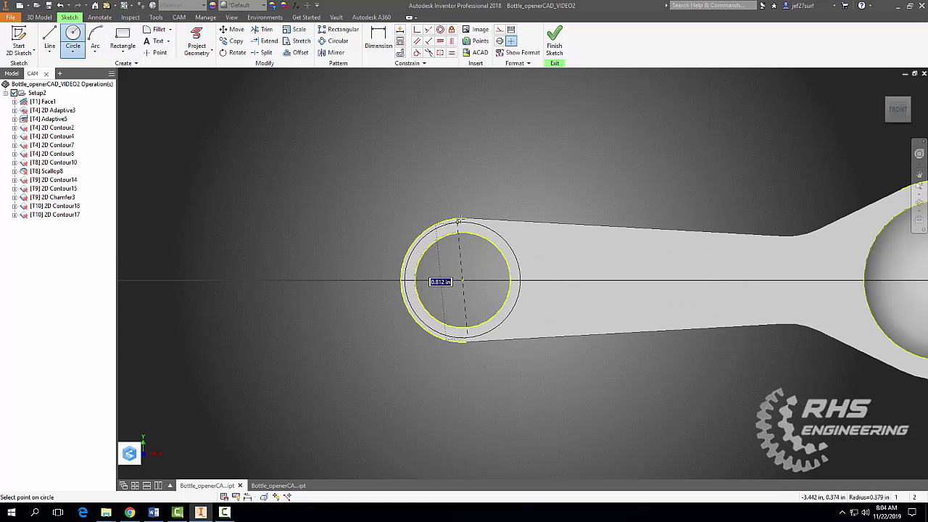
{"action": "left_click", "coordinate": [464, 218]}
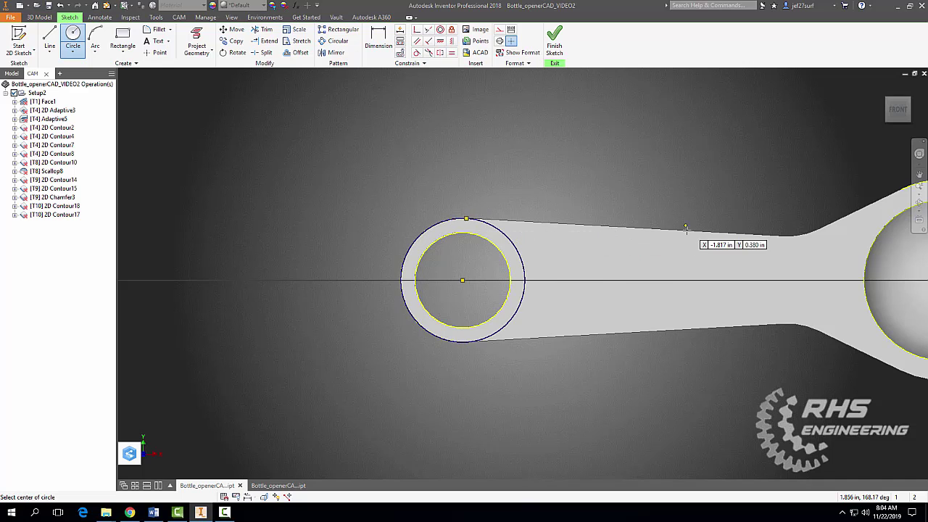
Step: Draw a 1.41 in circle centred on the head's recess, matching the head's outer arc
{"action": "scroll", "coordinate": [699, 247], "scroll_direction": "down", "scroll_amount": 3}
{"action": "middle_click_drag", "start_coordinate": [631, 331], "coordinate": [506, 316]}
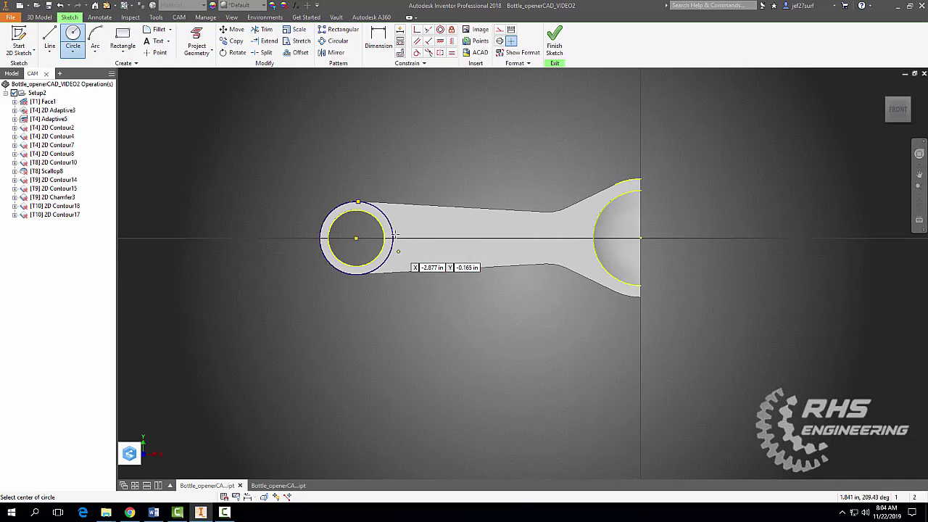
{"action": "left_click", "coordinate": [640, 237]}
{"action": "scroll", "coordinate": [627, 179], "scroll_direction": "up", "scroll_amount": 4}
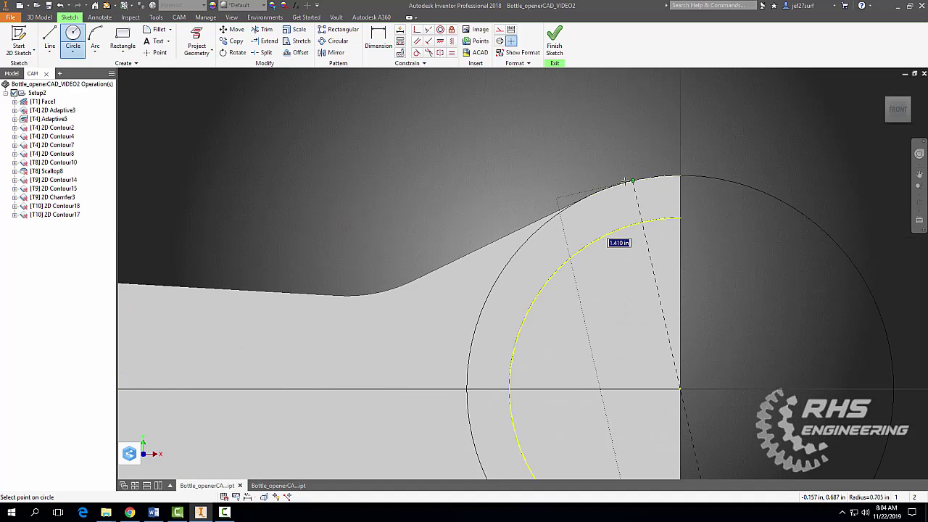
{"action": "left_click", "coordinate": [619, 186]}
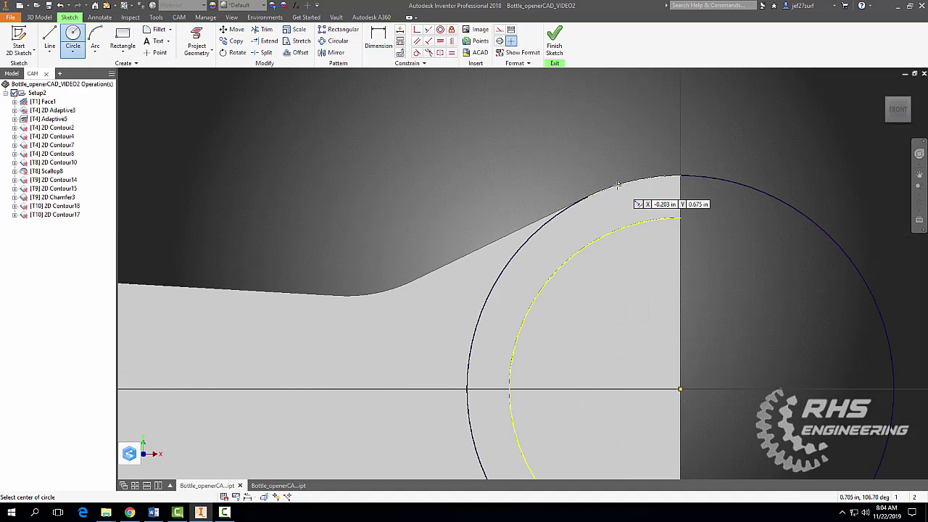
Step: Project the handle's upper and lower edges, including the bend fillets and flared edges, into the sketch
{"action": "scroll", "coordinate": [438, 286], "scroll_direction": "down", "scroll_amount": 4}
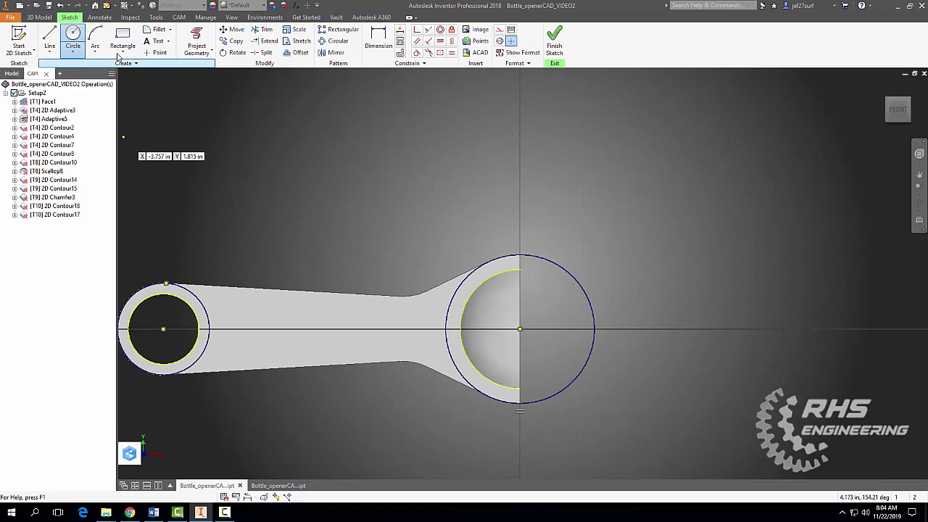
{"action": "left_click", "coordinate": [197, 42]}
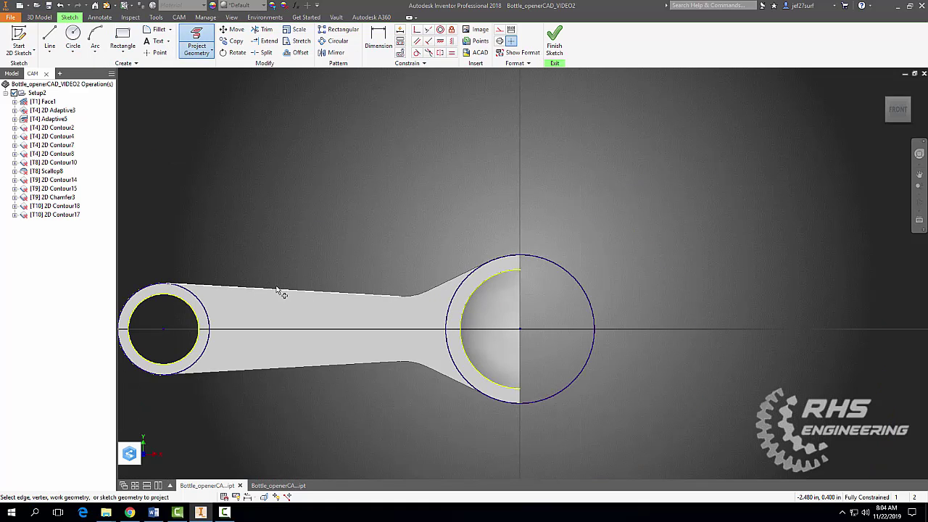
{"action": "left_click", "coordinate": [449, 283]}
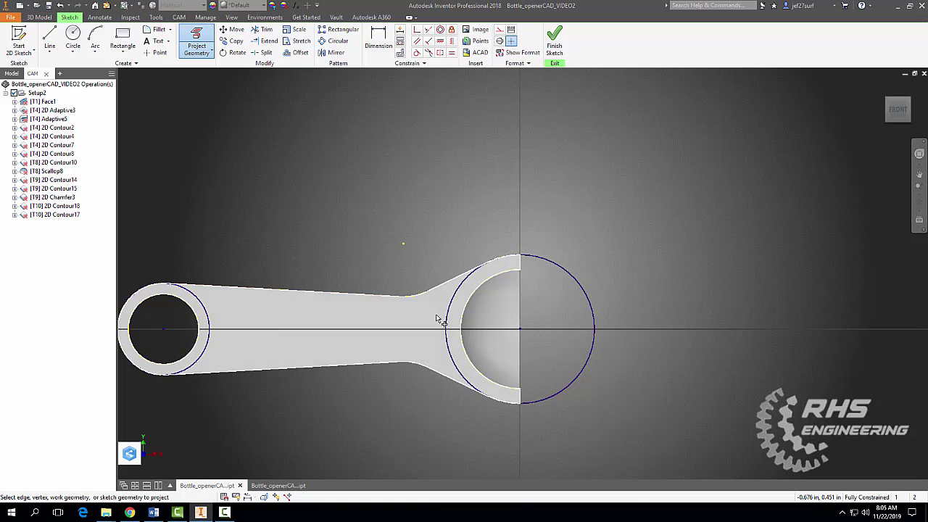
{"action": "left_click", "coordinate": [410, 361]}
Step: Trim both circles to leave only the arcs crossing the handle, and finish the sketch
{"action": "middle_click_drag", "start_coordinate": [285, 233], "coordinate": [423, 162]}
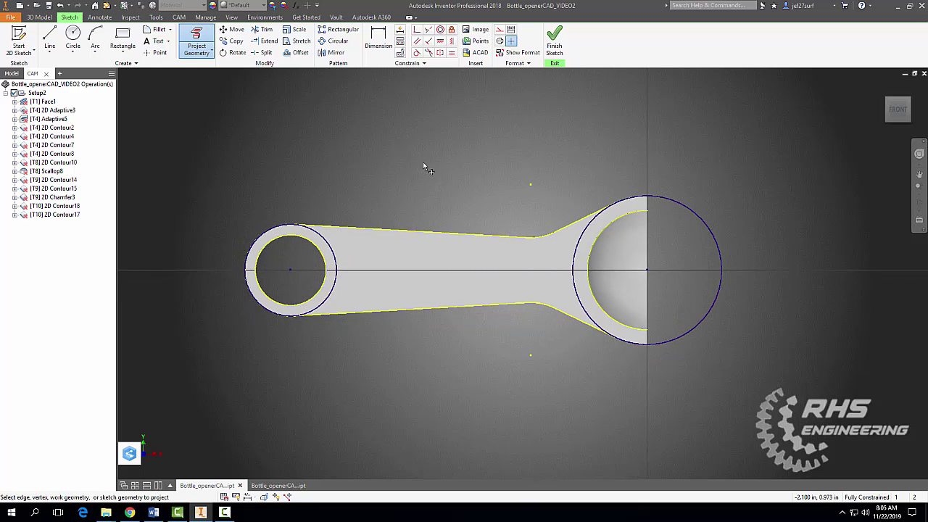
{"action": "left_click", "coordinate": [264, 29]}
{"action": "left_click", "coordinate": [670, 201]}
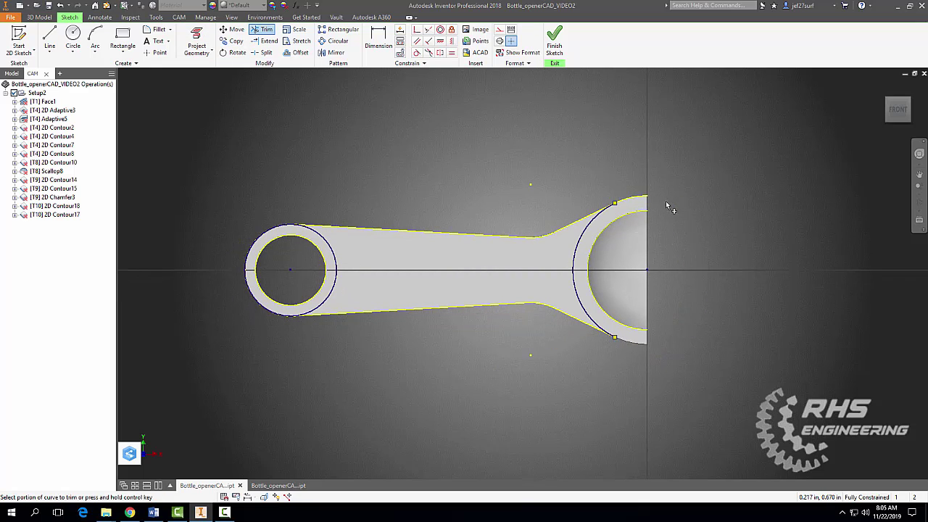
{"action": "left_click", "coordinate": [265, 244]}
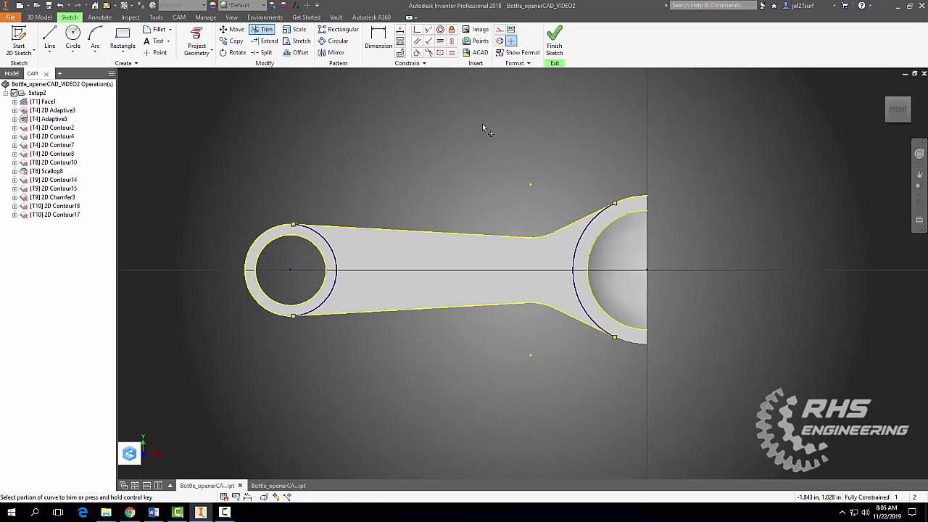
{"action": "left_click", "coordinate": [556, 36]}
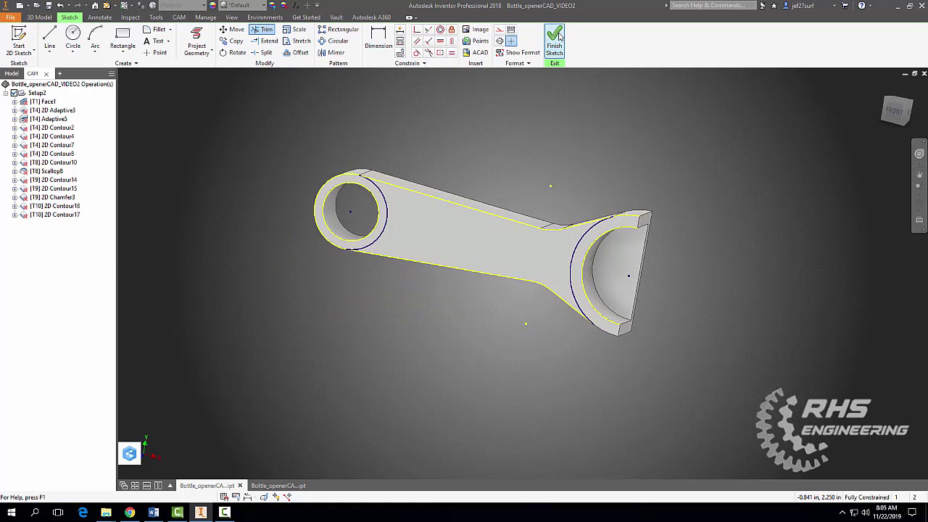
Step: Extrude the handle area between the two arcs as a cut to recess the handle's front face
{"action": "left_click", "coordinate": [53, 55]}
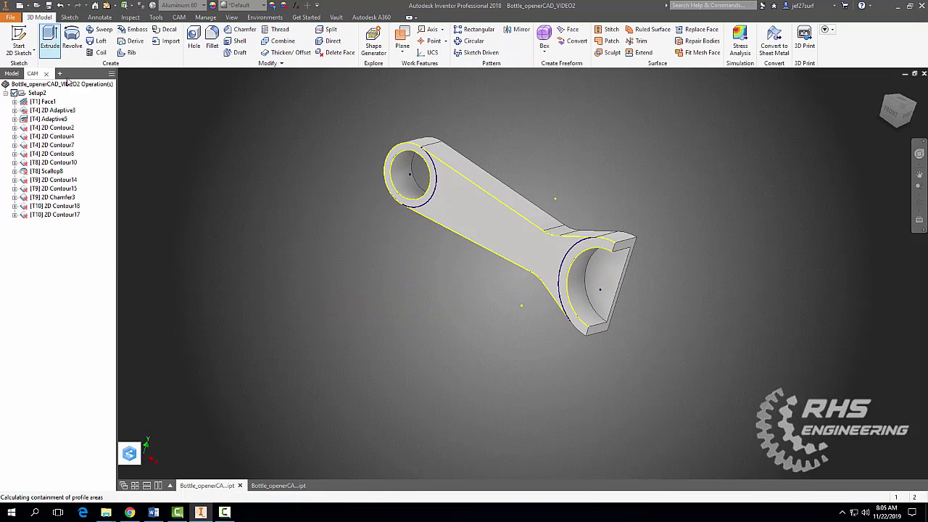
{"action": "left_click", "coordinate": [469, 215]}
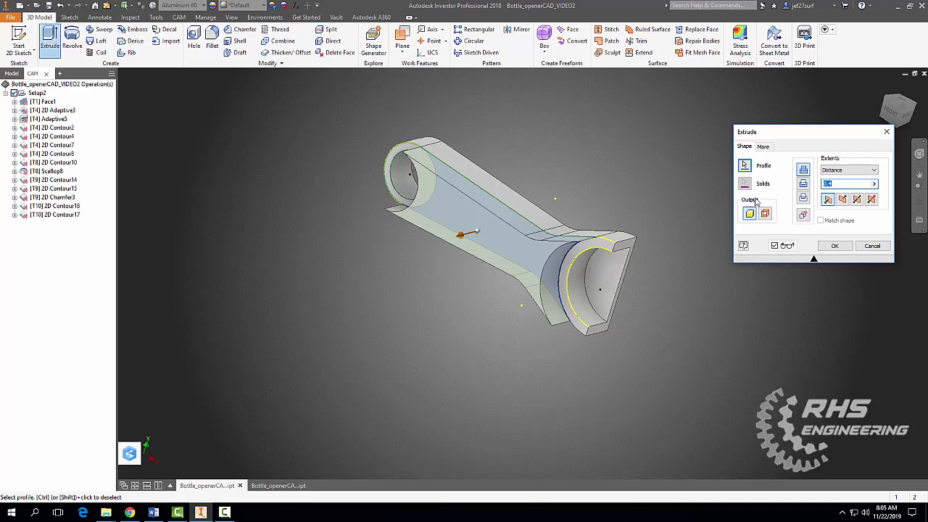
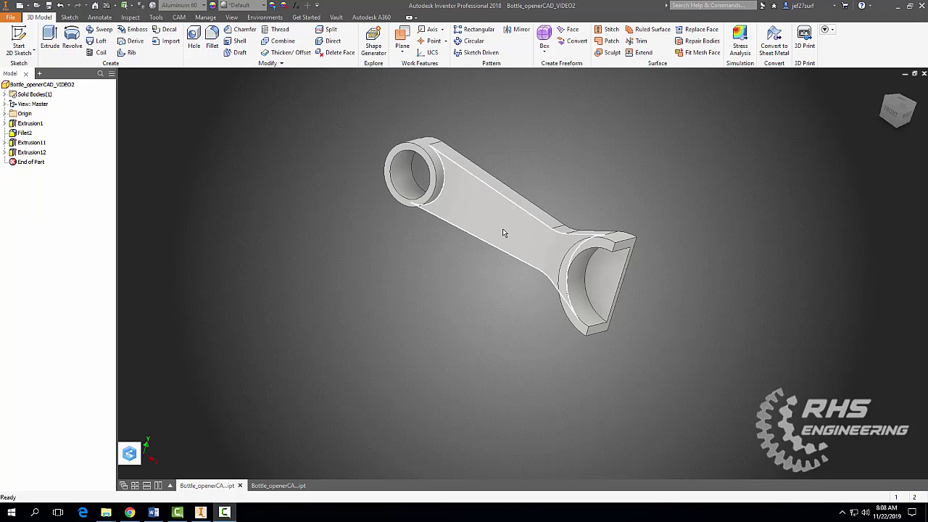
Step: Start a sketch on the handle's recessed front face and project the face's outline into it
{"action": "left_click", "coordinate": [21, 42]}
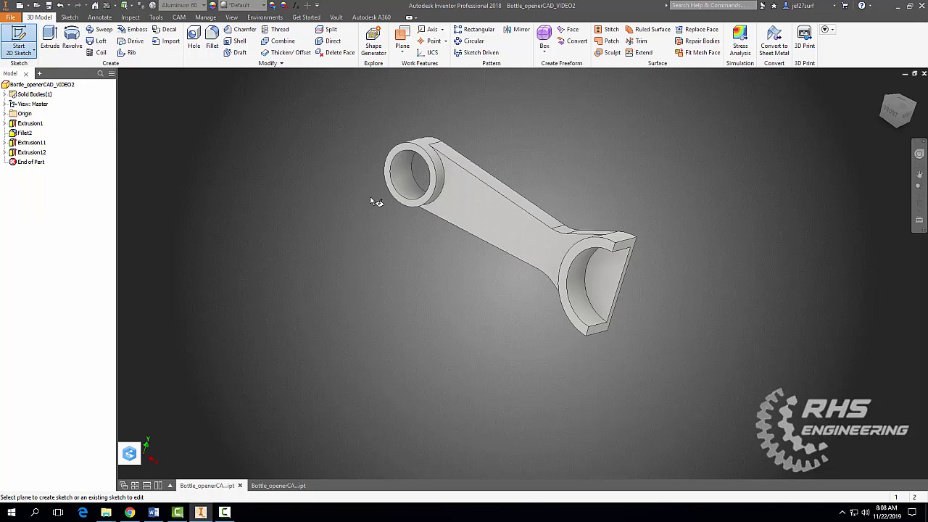
{"action": "left_click", "coordinate": [470, 210]}
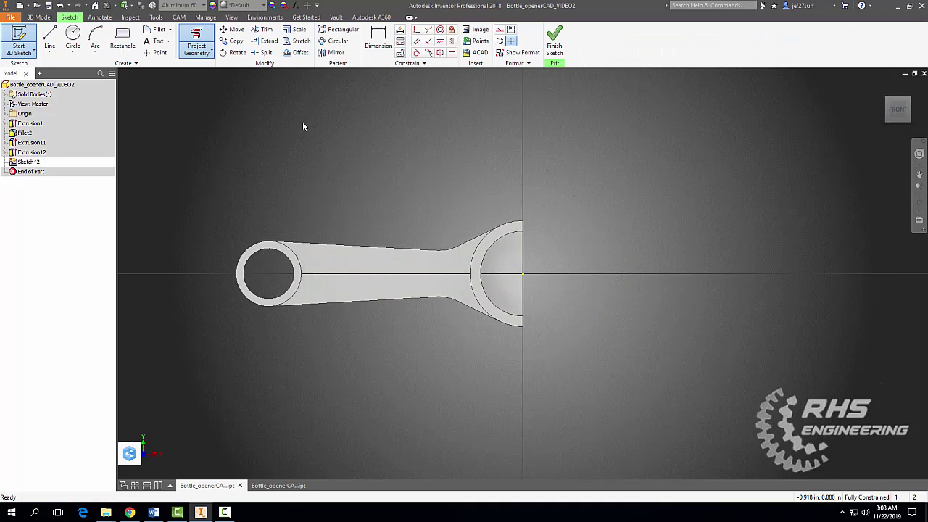
{"action": "left_click", "coordinate": [197, 40]}
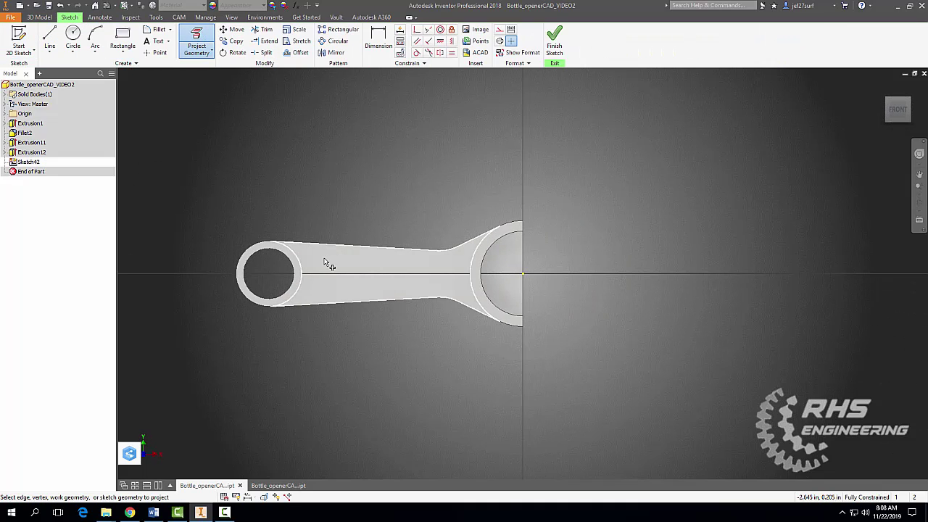
{"action": "left_click", "coordinate": [327, 265]}
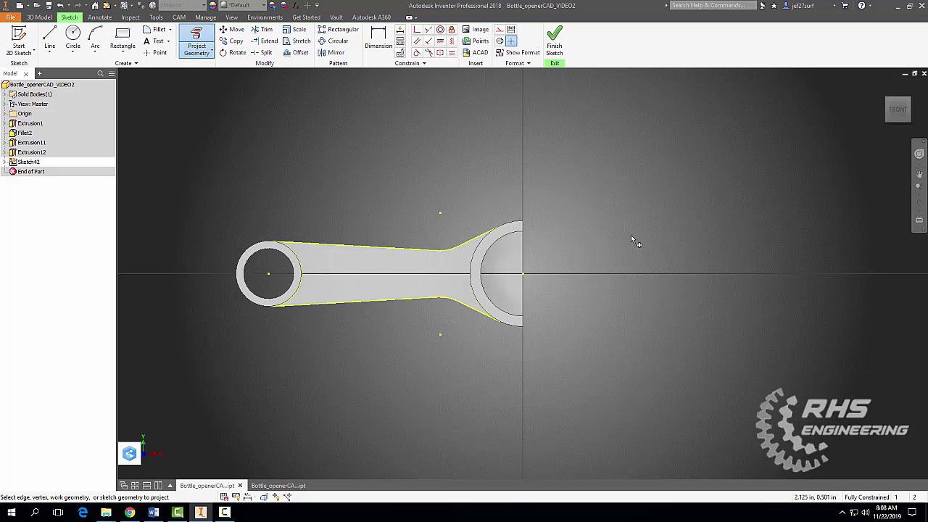
Step: Draw a 1.3 in circle concentric with the ring and a 1.86 in circle centred on the head's origin point
{"action": "left_click", "coordinate": [72, 36]}
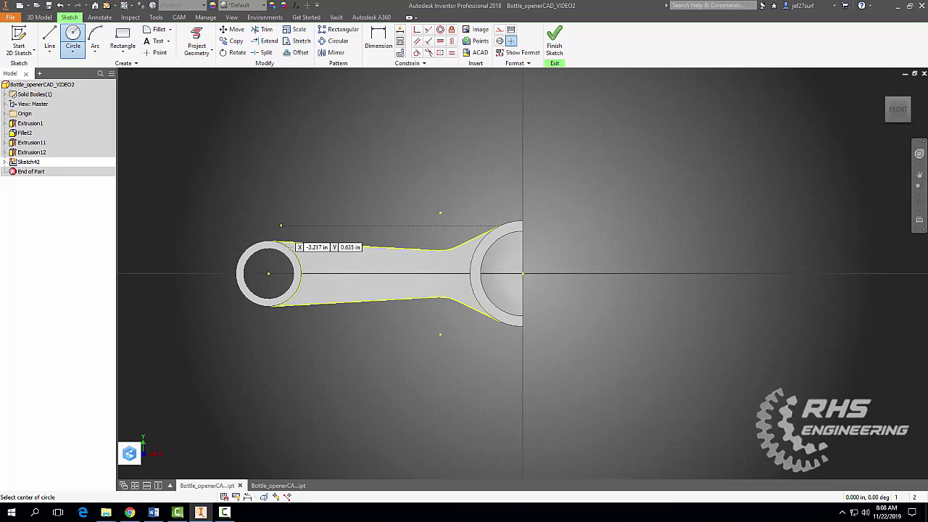
{"action": "left_click", "coordinate": [268, 273]}
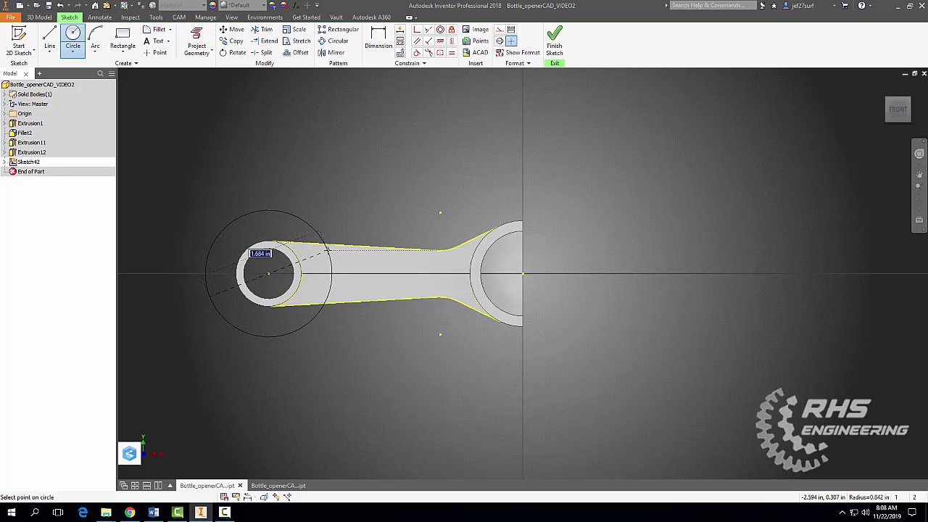
{"action": "type", "text": "1.3"}
{"action": "key", "text": "Return"}
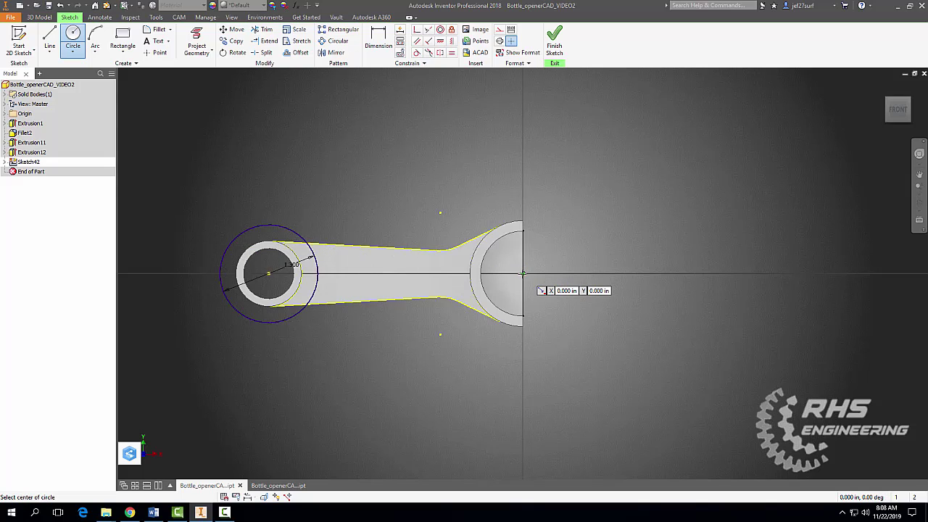
{"action": "left_click", "coordinate": [522, 273]}
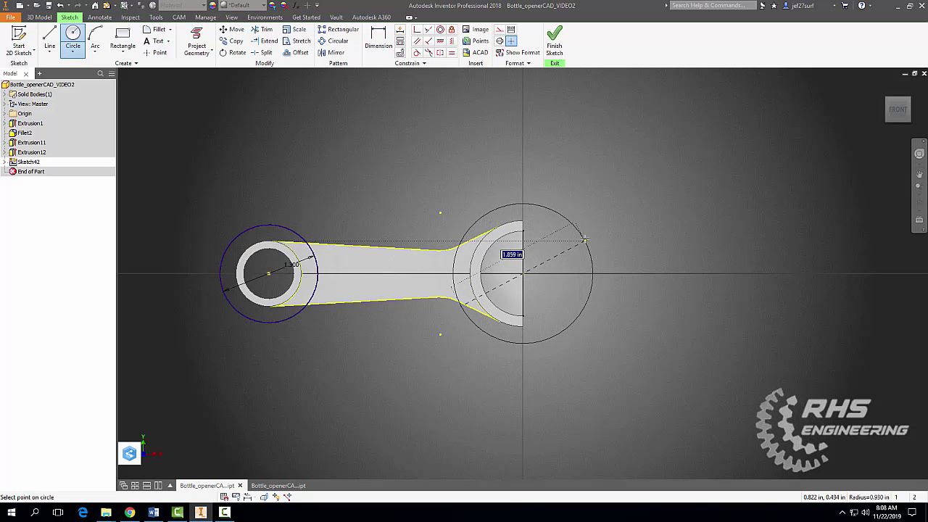
{"action": "type", "text": "1.86"}
{"action": "key", "text": "Return"}
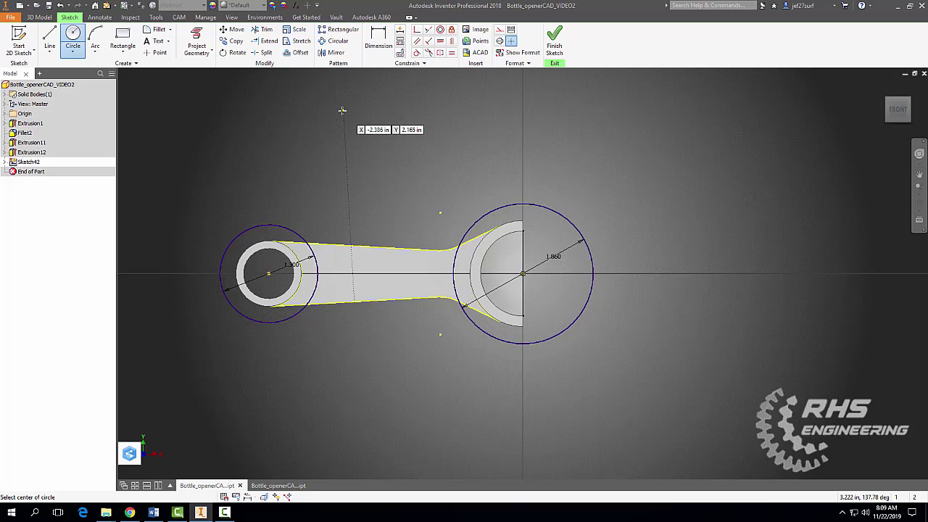
Step: Offset the projected handle outline 0.1 in inward
{"action": "left_click", "coordinate": [296, 52]}
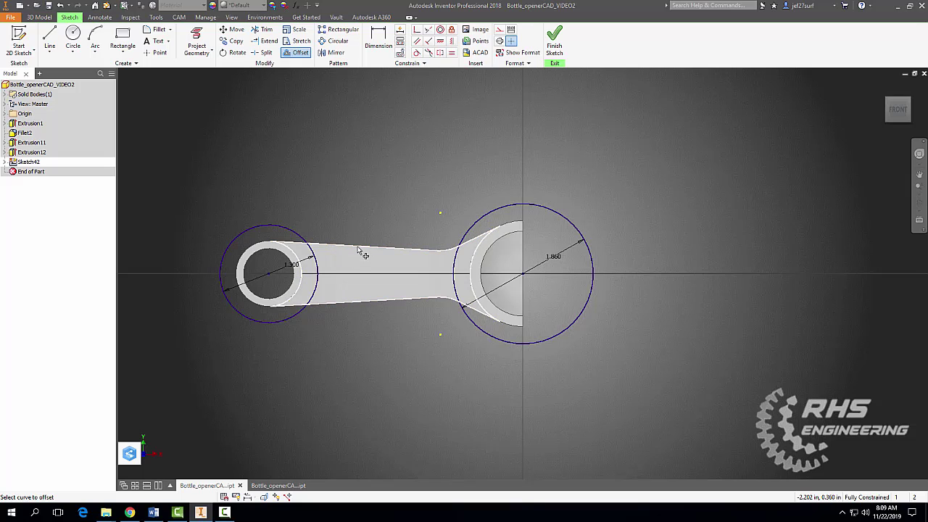
{"action": "left_click", "coordinate": [359, 250]}
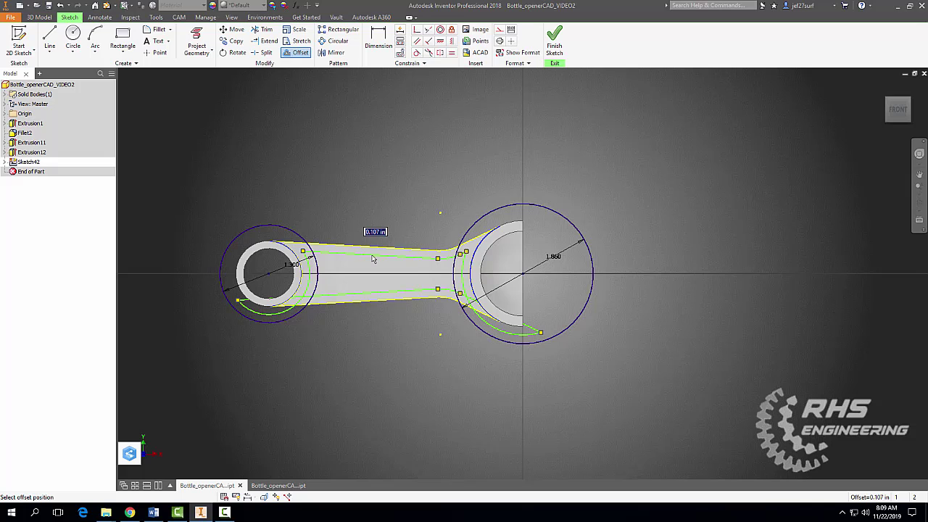
{"action": "type", "text": ".1"}
{"action": "key", "text": "Return"}
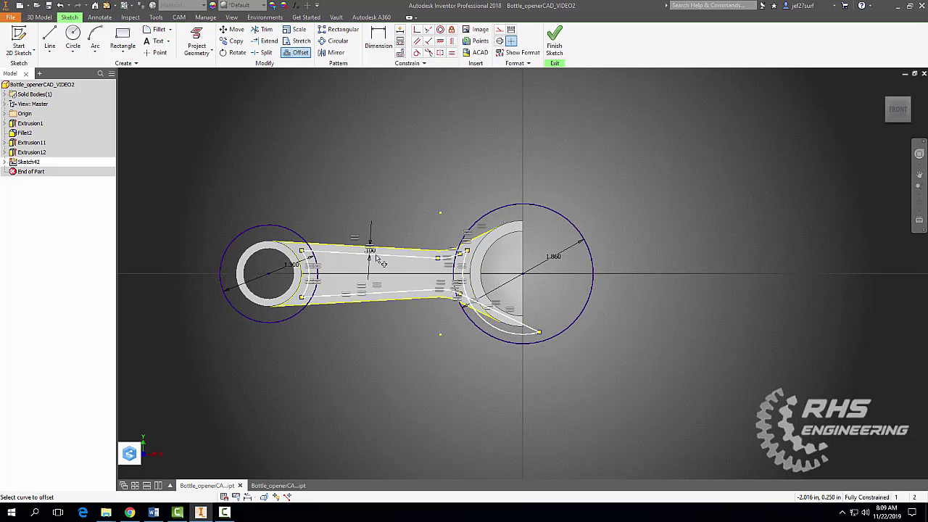
Step: Trim the 1.3 in circle and the offset curves at the ring end, keeping only the arc between the two offset lines
{"action": "scroll", "coordinate": [407, 191], "scroll_direction": "up", "scroll_amount": 4}
{"action": "scroll", "coordinate": [538, 135], "scroll_direction": "down", "scroll_amount": 4}
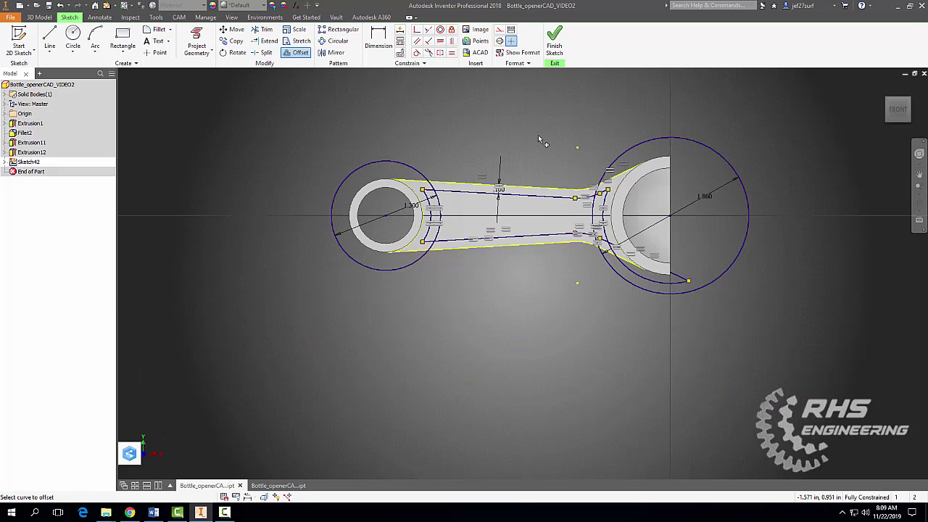
{"action": "middle_click_drag", "start_coordinate": [538, 135], "coordinate": [499, 118]}
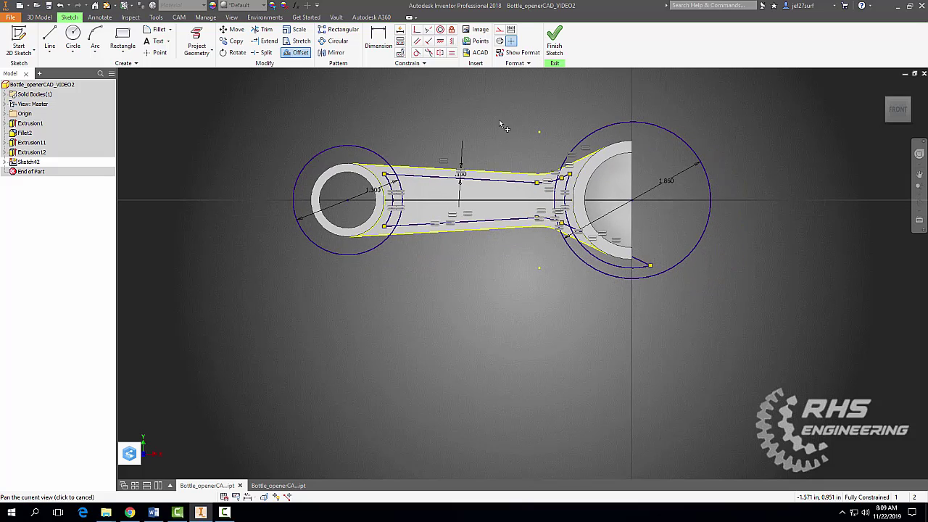
{"action": "left_click", "coordinate": [264, 30]}
{"action": "left_click", "coordinate": [366, 148]}
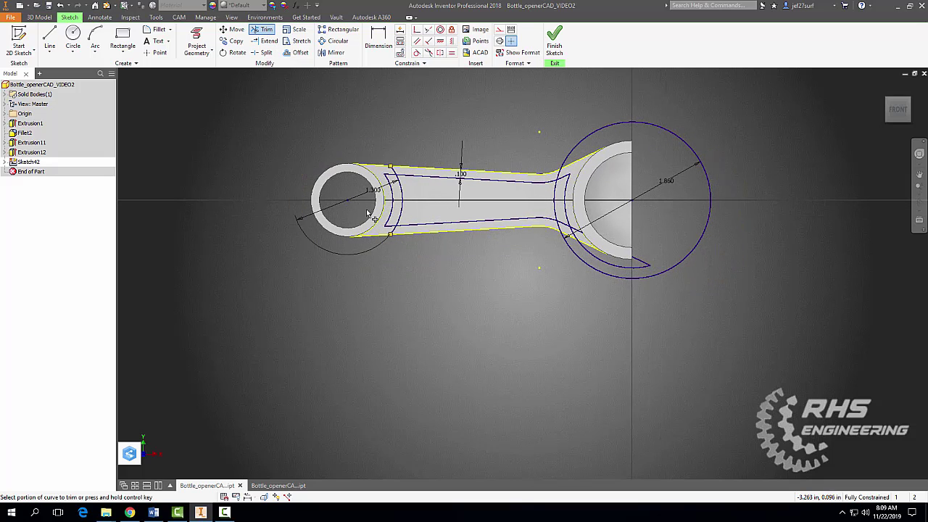
{"action": "left_click", "coordinate": [388, 214]}
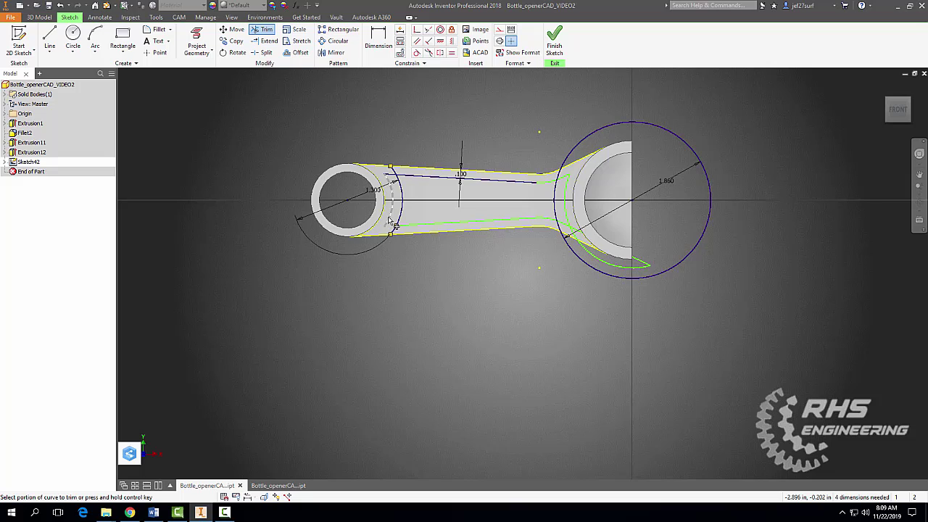
{"action": "left_click", "coordinate": [391, 176]}
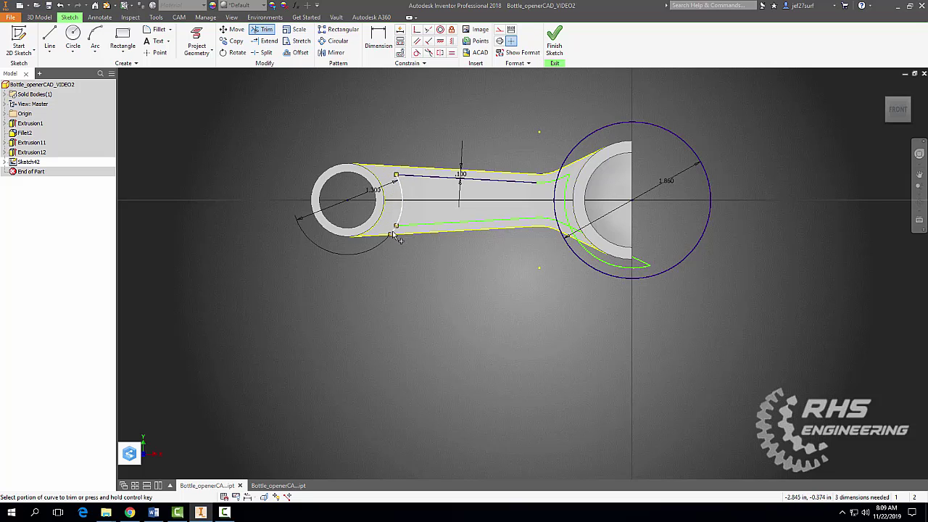
Step: Trim the 1.86 in circle and the surplus offset curves at the head end, keeping only the arc that closes the pocket profile
{"action": "left_click", "coordinate": [563, 177]}
{"action": "left_click", "coordinate": [563, 177]}
{"action": "left_click", "coordinate": [565, 182]}
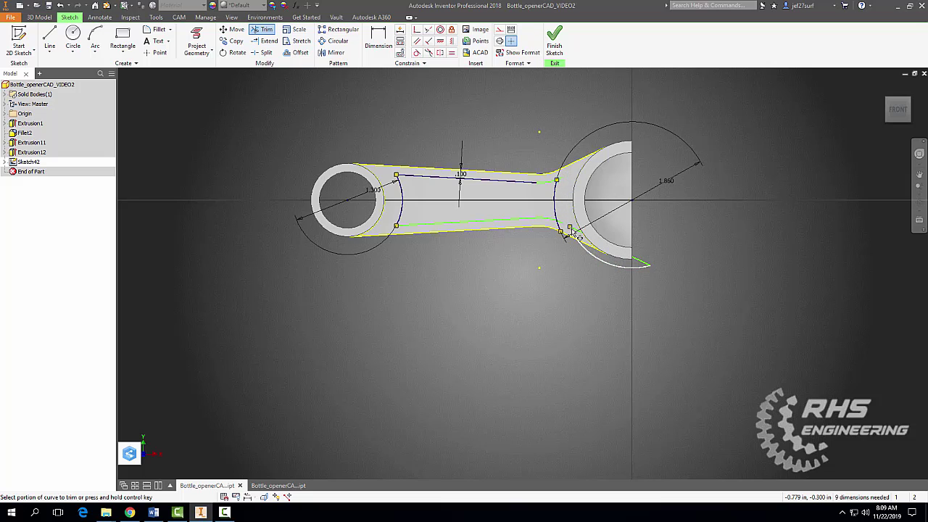
{"action": "left_click", "coordinate": [572, 233]}
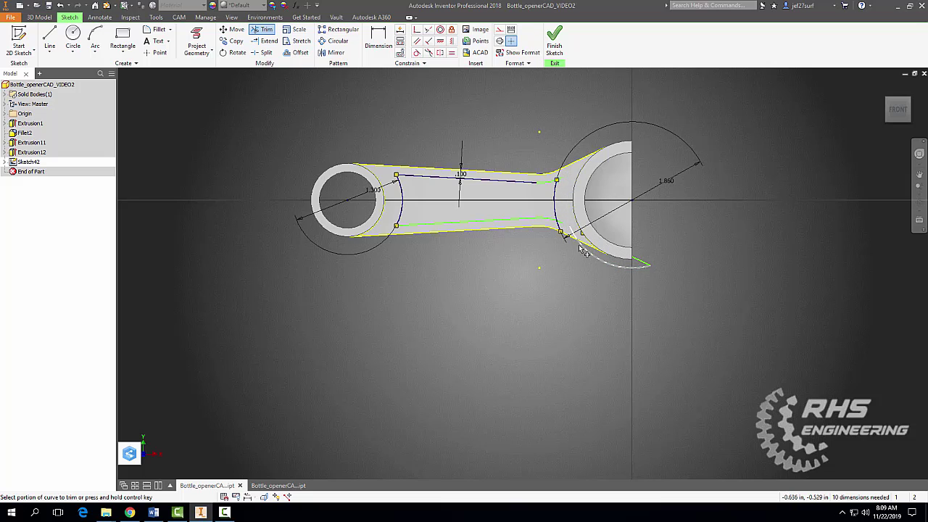
{"action": "left_click", "coordinate": [642, 266]}
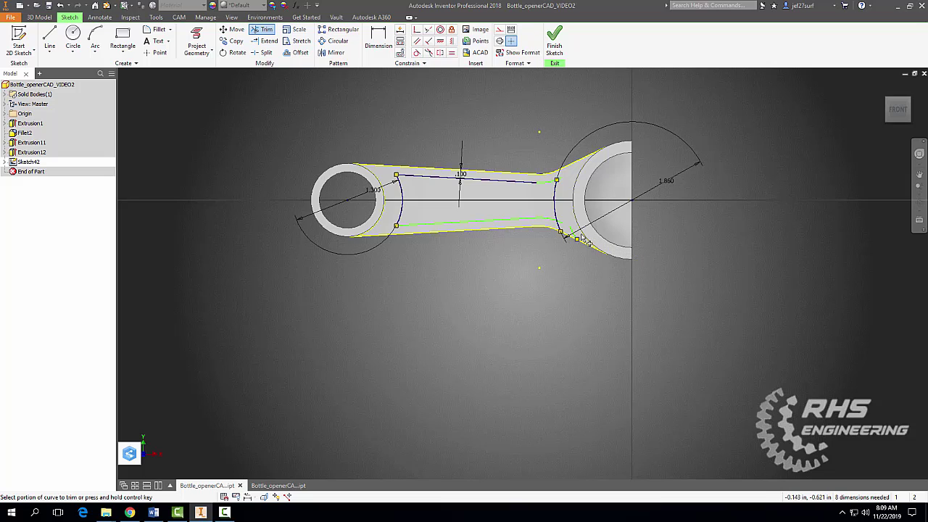
{"action": "left_click", "coordinate": [562, 225]}
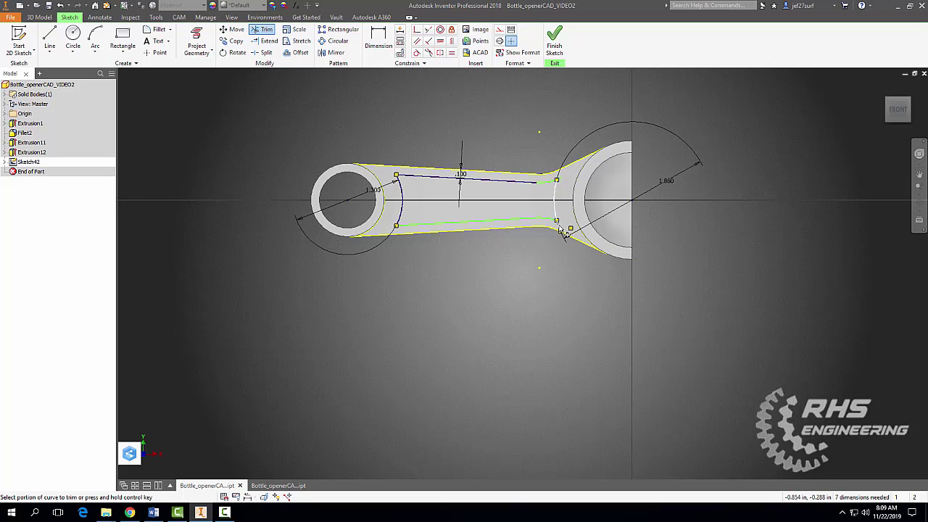
{"action": "left_click", "coordinate": [561, 182]}
Step: Dimension the lower offset line 0.1 in from the handle's lower edge
{"action": "scroll", "coordinate": [525, 253], "scroll_direction": "up", "scroll_amount": 3}
{"action": "scroll", "coordinate": [506, 279], "scroll_direction": "down", "scroll_amount": 3}
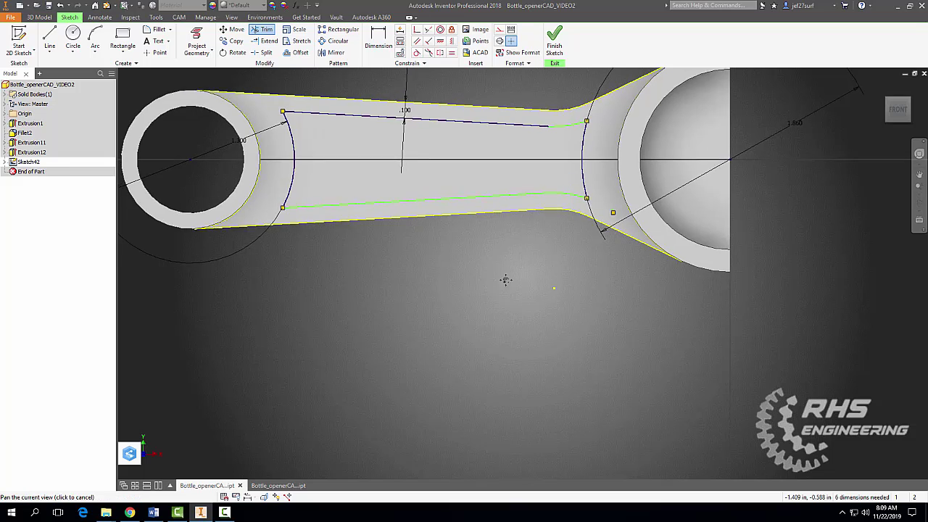
{"action": "key", "text": "d"}
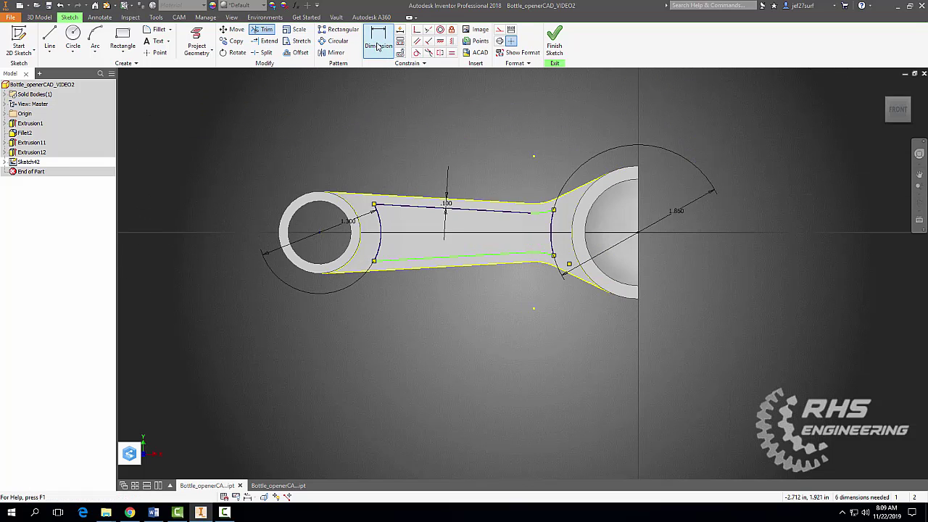
{"action": "left_click", "coordinate": [436, 259]}
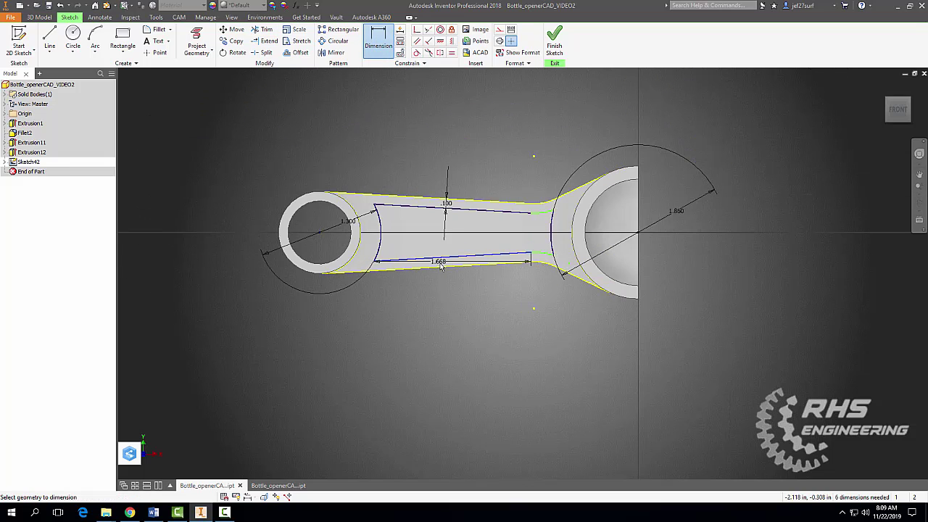
{"action": "left_click", "coordinate": [443, 267]}
{"action": "left_click", "coordinate": [442, 265]}
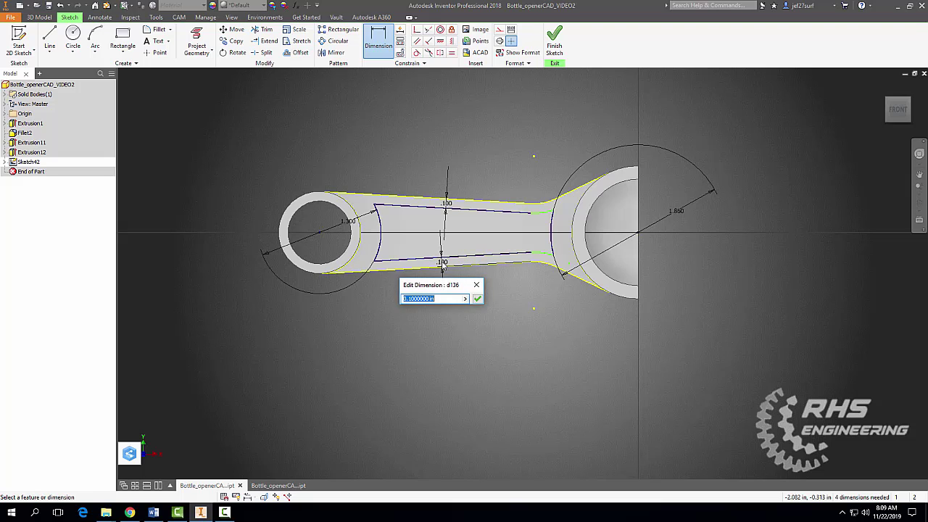
{"action": "left_click", "coordinate": [477, 299]}
Step: Dimension the lower and upper offset bend arcs near the head with a 0.6 in radius each
{"action": "left_click", "coordinate": [540, 261]}
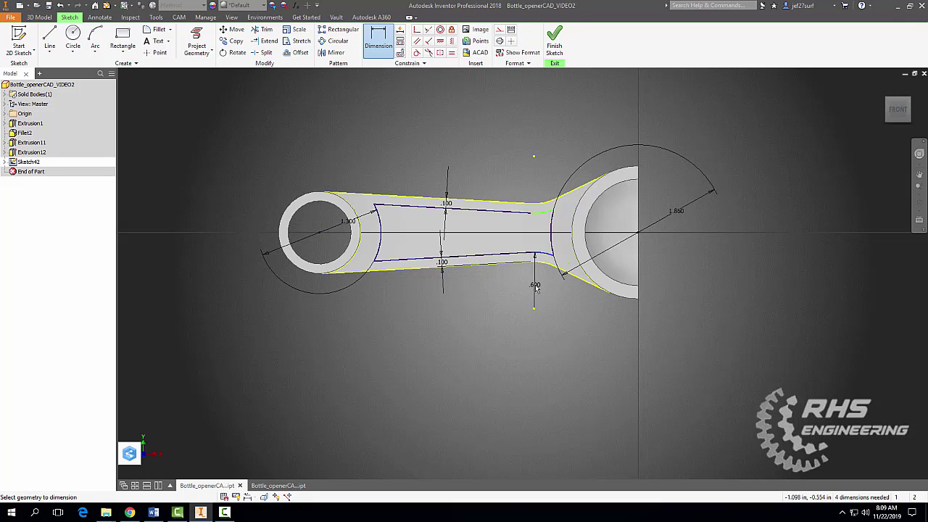
{"action": "left_click", "coordinate": [534, 286]}
{"action": "key", "text": "Return"}
{"action": "left_click", "coordinate": [536, 211]}
{"action": "left_click", "coordinate": [539, 186]}
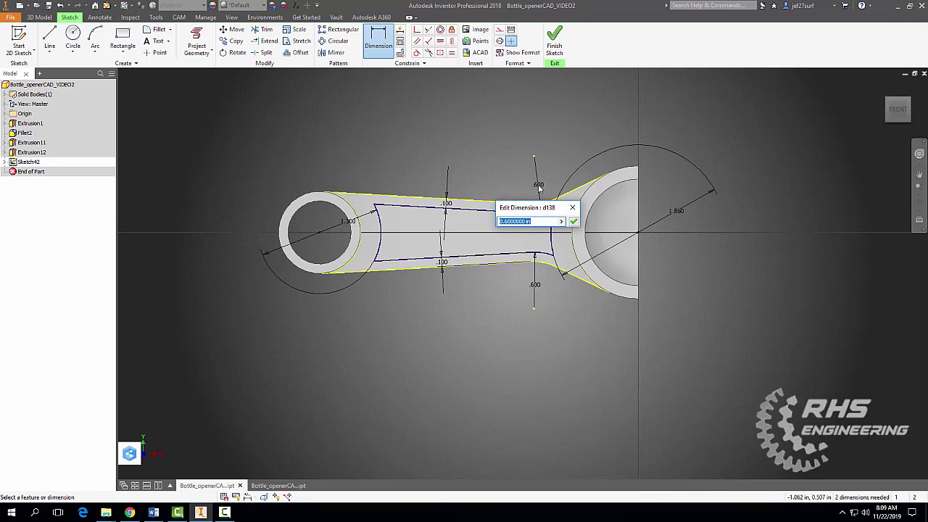
{"action": "left_click", "coordinate": [573, 222]}
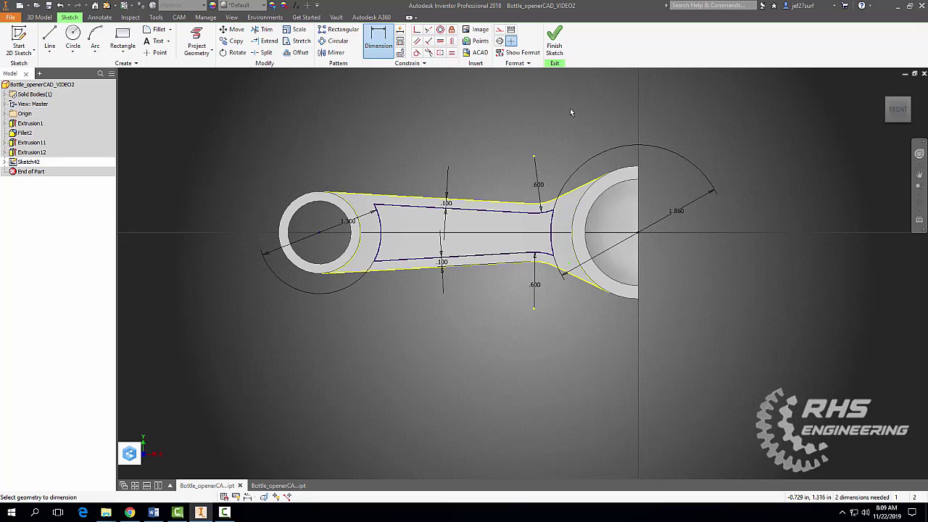
{"action": "key", "text": "Escape"}
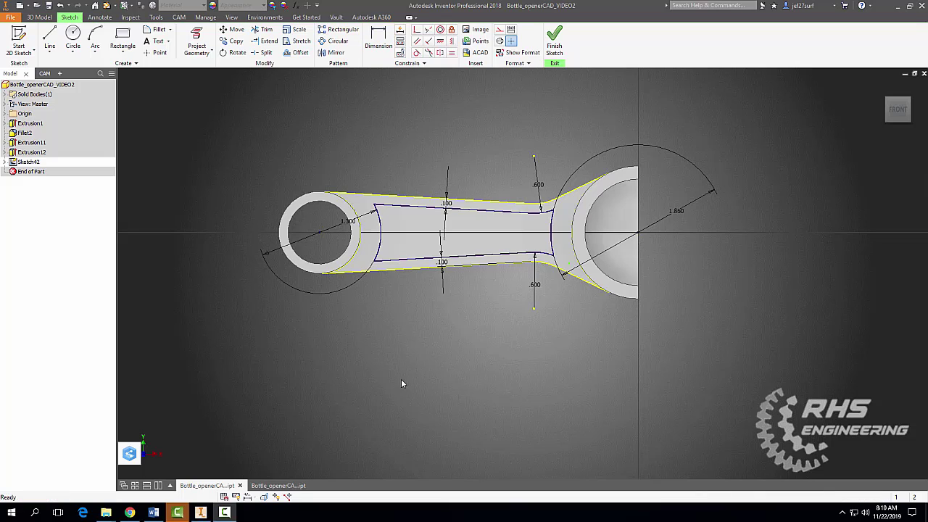
Step: Finish the sketch and extrude the inner handle profile as a cut 0.19 in deep into the body
{"action": "left_click", "coordinate": [551, 51]}
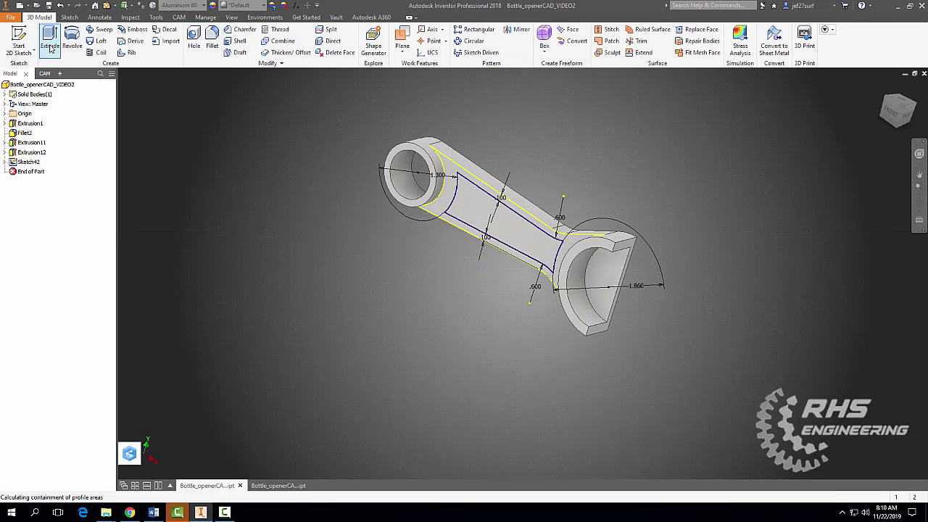
{"action": "left_click", "coordinate": [49, 36]}
{"action": "left_click", "coordinate": [495, 220]}
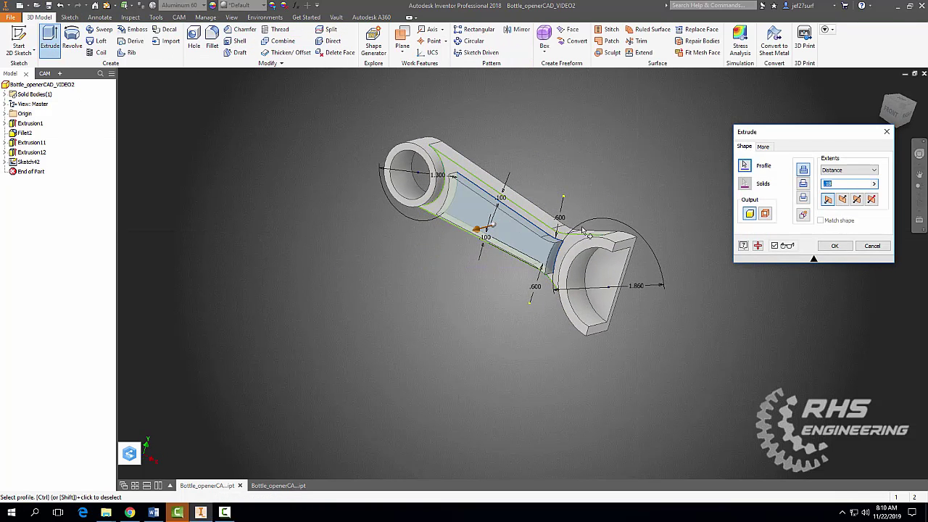
{"action": "left_click", "coordinate": [842, 199]}
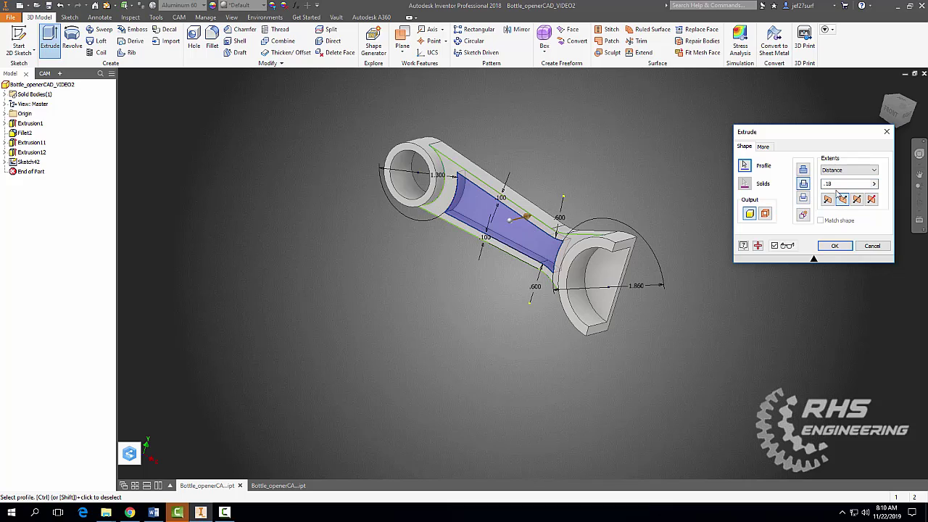
{"action": "left_click", "coordinate": [830, 185]}
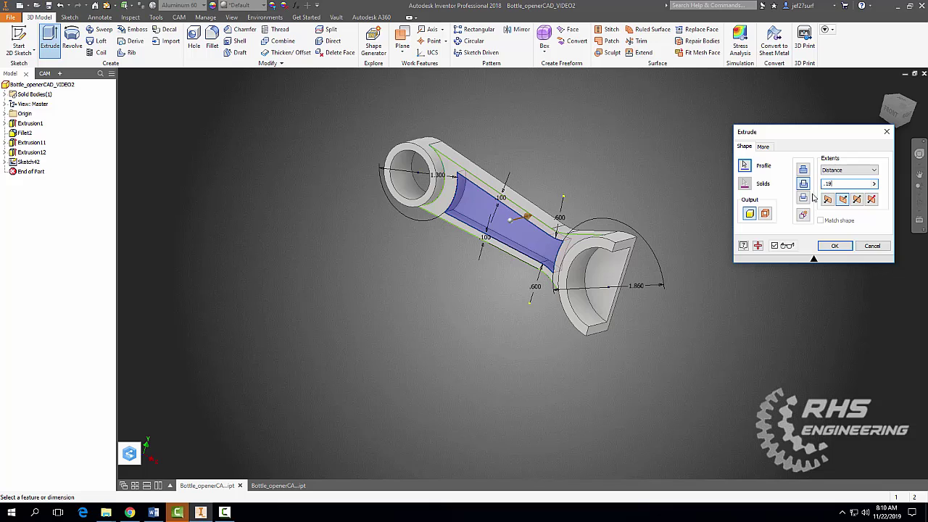
{"action": "type", "text": ".19"}
{"action": "left_click", "coordinate": [834, 245]}
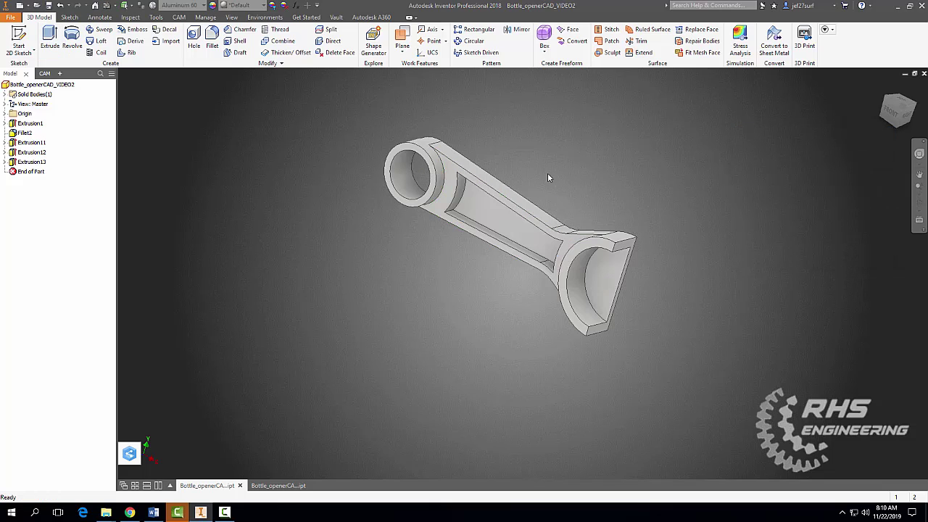
{"action": "middle_click_drag", "start_coordinate": [548, 175], "coordinate": [581, 129], "text": "shift"}
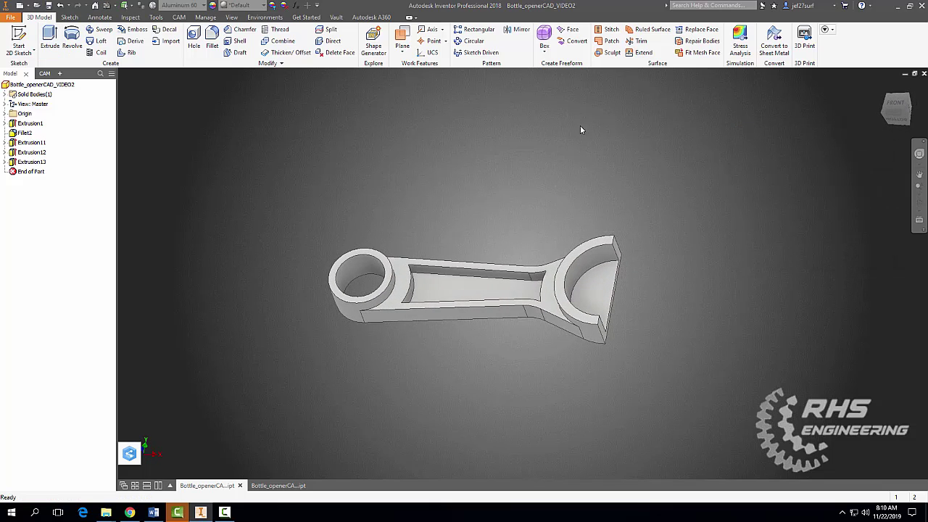
Step: Fillet the four vertical corner edges of the handle pocket with a 0.14 in radius
{"action": "left_click", "coordinate": [211, 46]}
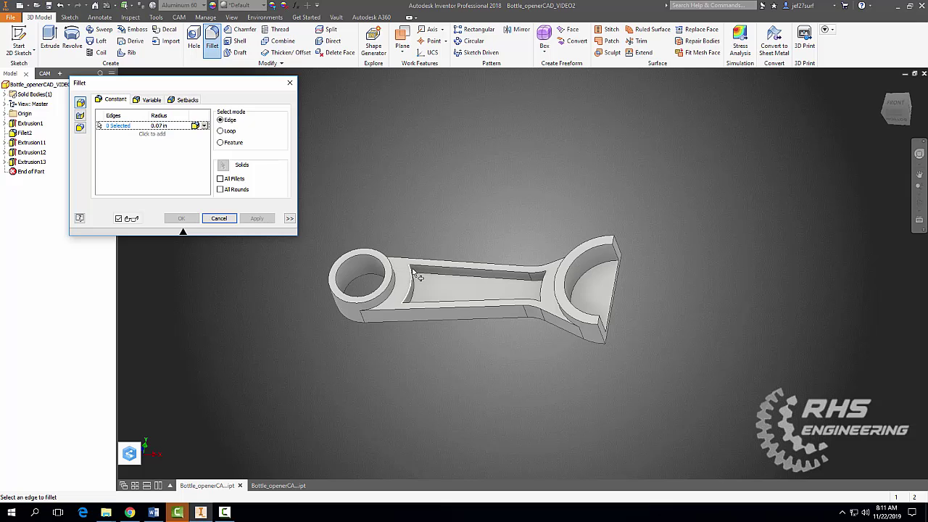
{"action": "scroll", "coordinate": [412, 271], "scroll_direction": "up", "scroll_amount": 2}
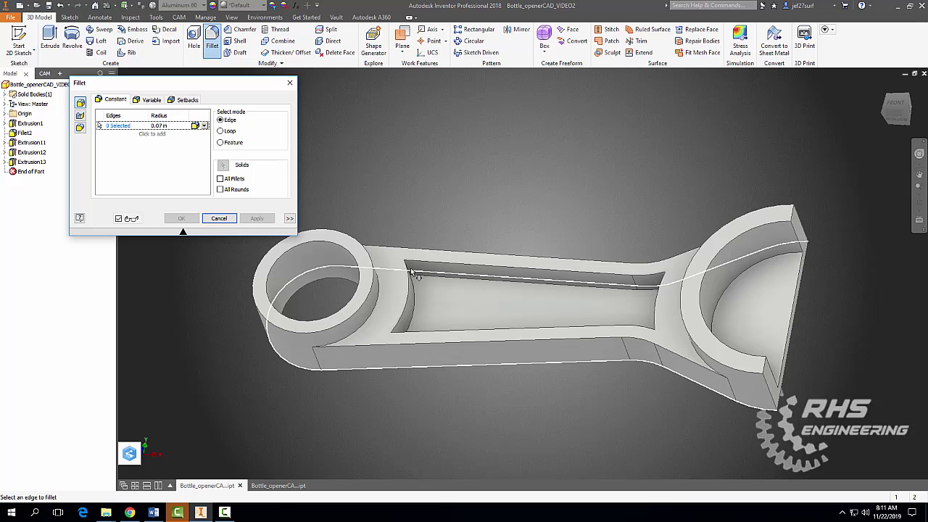
{"action": "middle_click_drag", "start_coordinate": [468, 206], "coordinate": [431, 262], "text": "shift"}
{"action": "left_click", "coordinate": [430, 267]}
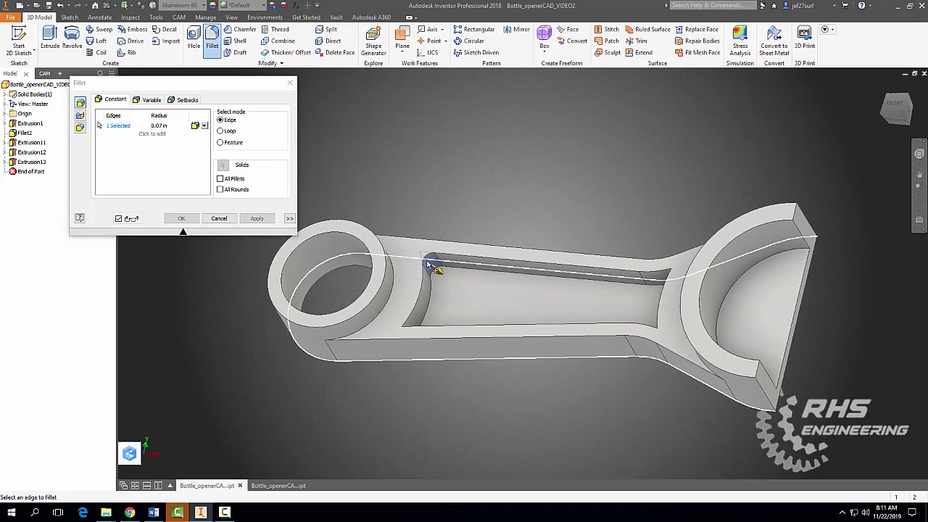
{"action": "left_click", "coordinate": [406, 333]}
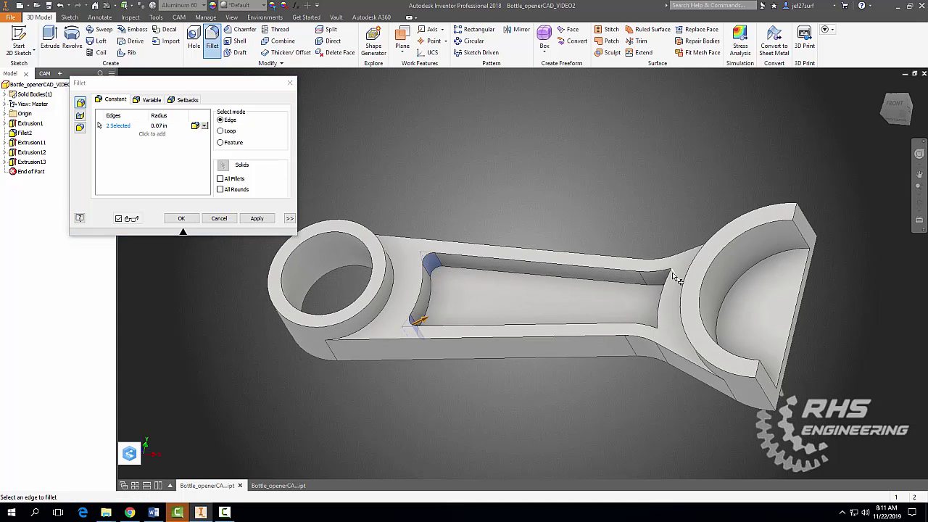
{"action": "left_click", "coordinate": [655, 328]}
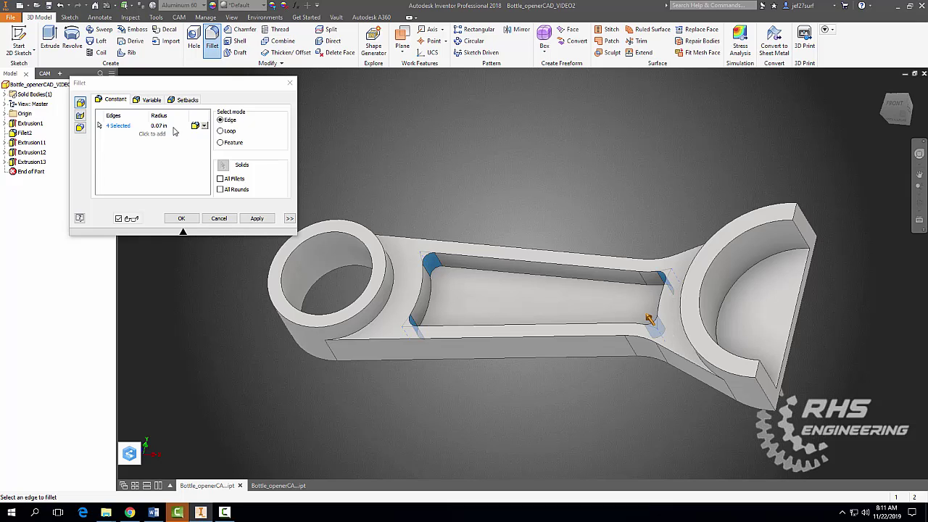
{"action": "left_click", "coordinate": [159, 127]}
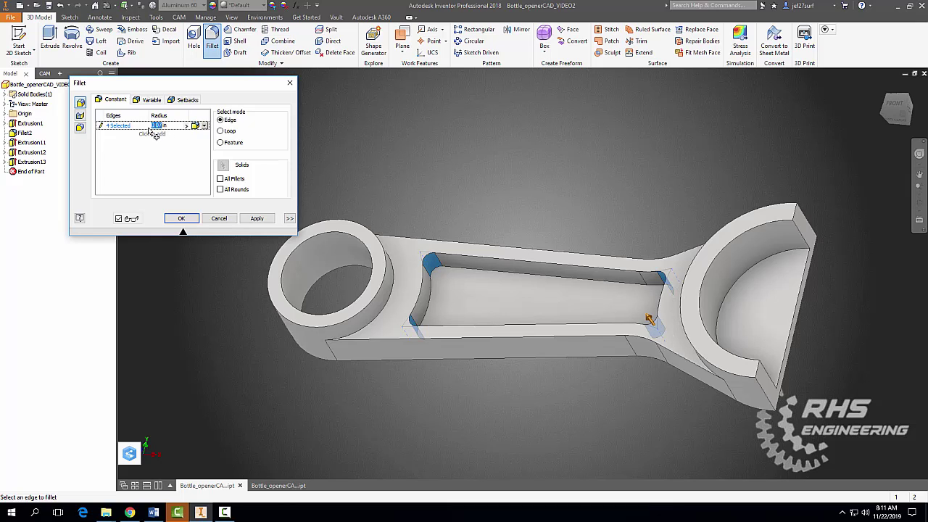
{"action": "key", "text": "BackSpace"}
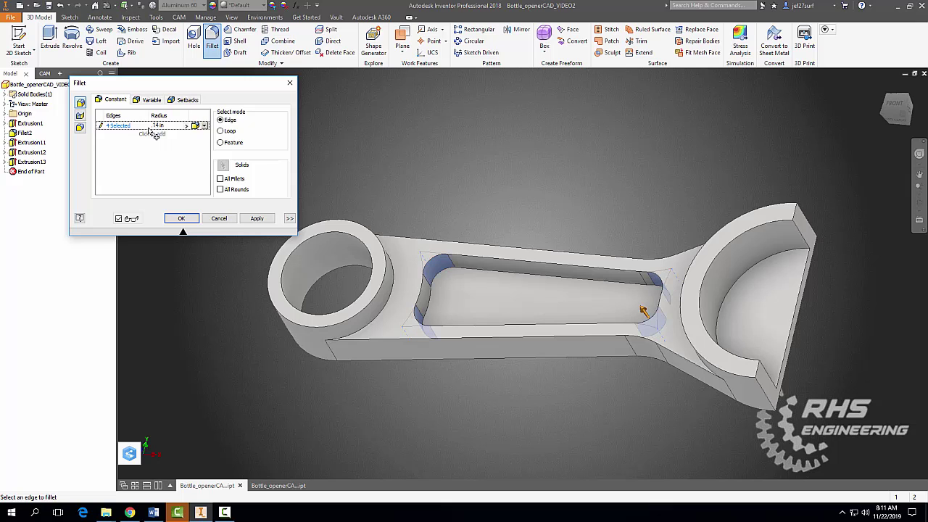
{"action": "left_click", "coordinate": [256, 218]}
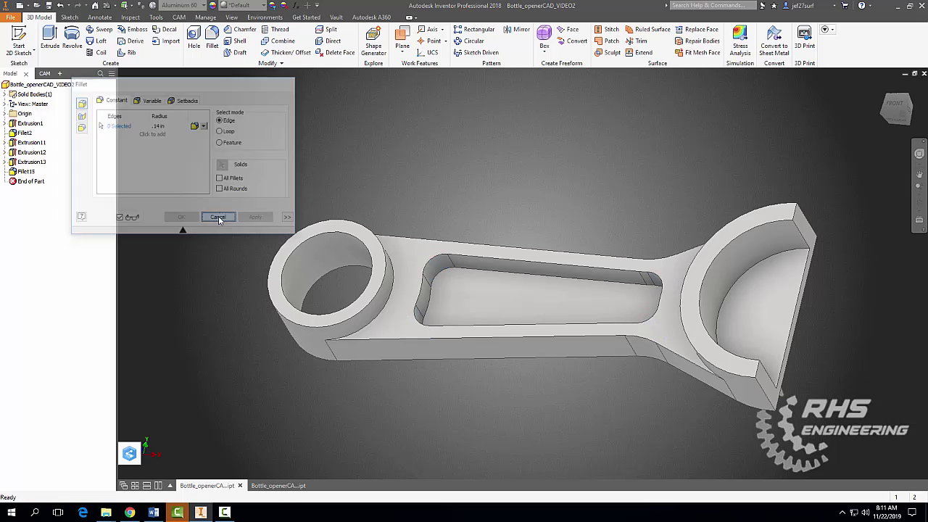
{"action": "left_click", "coordinate": [218, 217]}
Step: Fillet the inner and outer edges at both open ends of the head's curved rim with a 0.07 in radius
{"action": "middle_click_drag", "start_coordinate": [505, 174], "coordinate": [352, 116]}
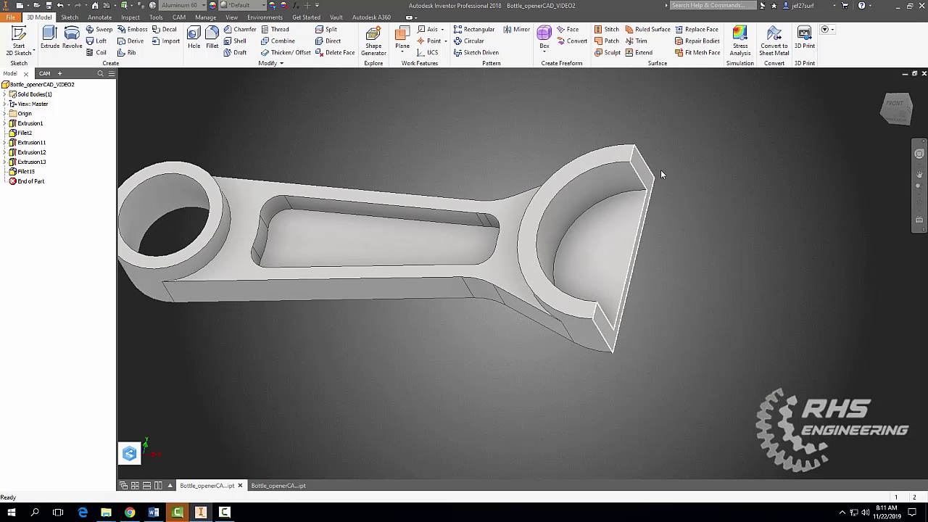
{"action": "left_click", "coordinate": [212, 40]}
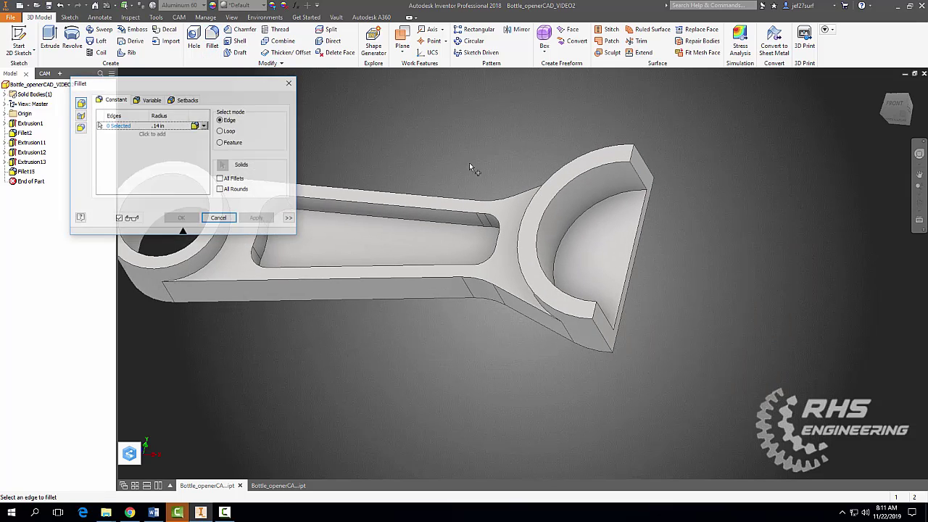
{"action": "left_click", "coordinate": [156, 126]}
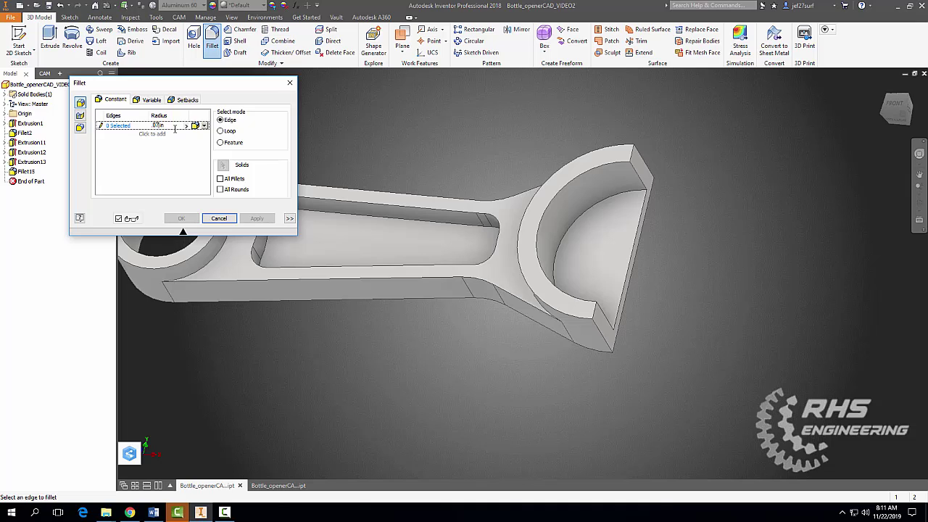
{"action": "type", "text": ".07in"}
{"action": "left_click", "coordinate": [645, 162]}
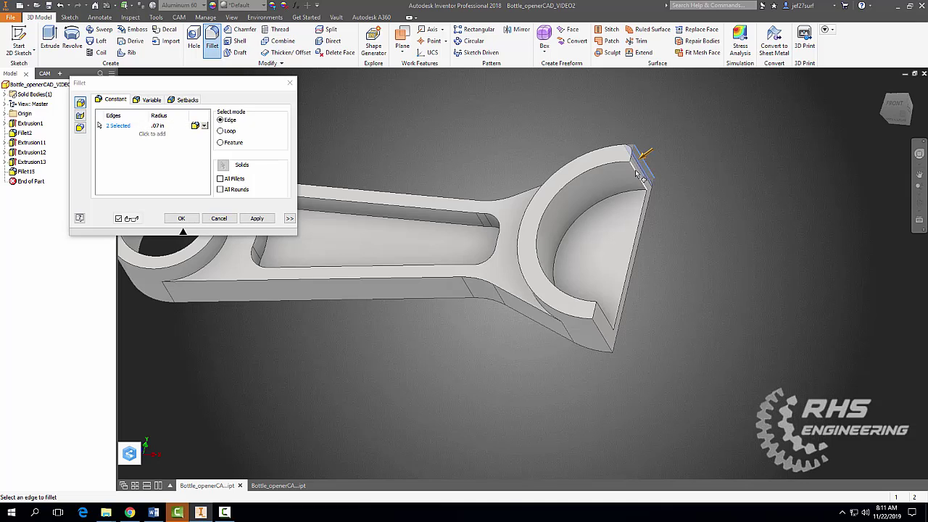
{"action": "left_click", "coordinate": [608, 324]}
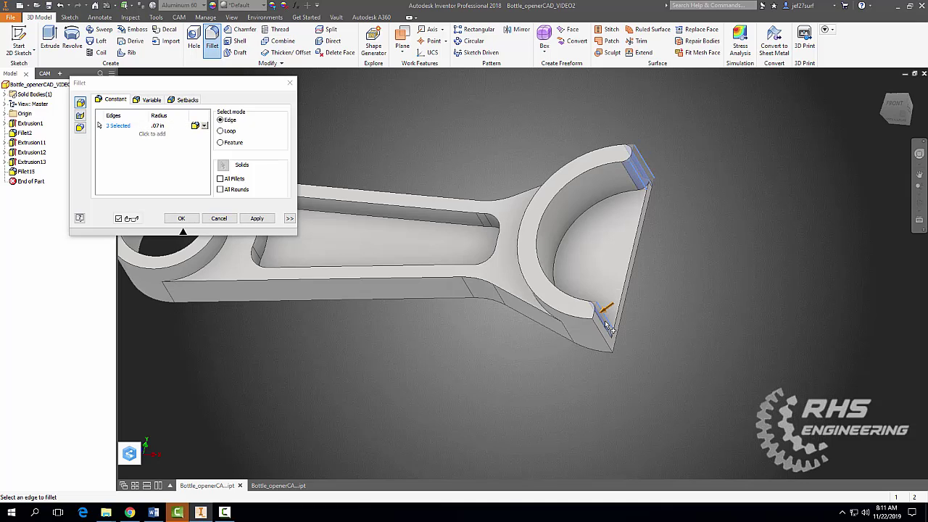
{"action": "left_click", "coordinate": [601, 331]}
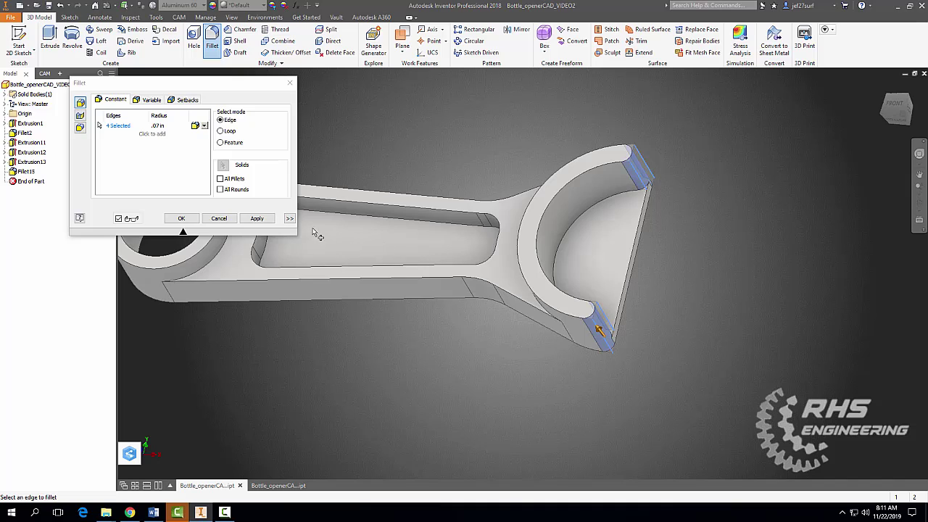
{"action": "left_click", "coordinate": [257, 218]}
{"action": "left_click", "coordinate": [219, 218]}
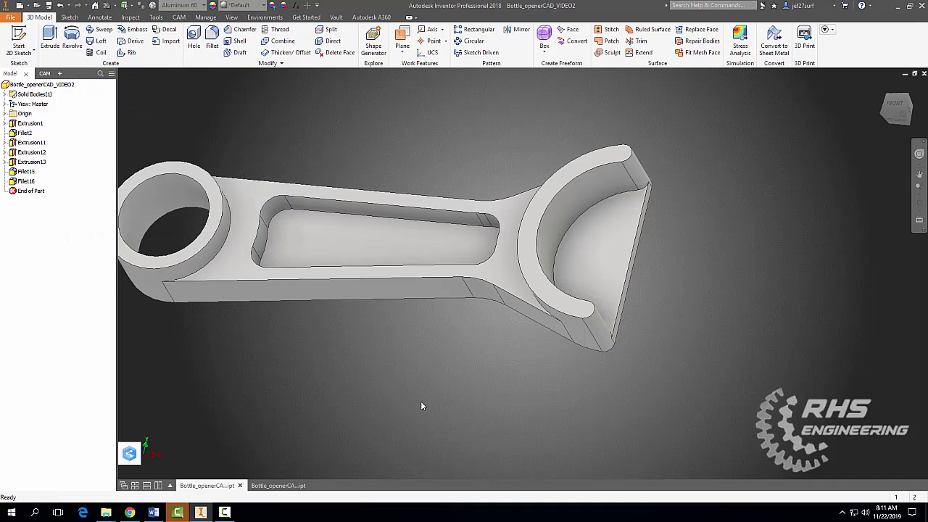
Step: Start a sketch on the handle's recessed front face and project the inner arc of the head's rim
{"action": "scroll", "coordinate": [420, 400], "scroll_direction": "down", "scroll_amount": 3}
{"action": "middle_click_drag", "start_coordinate": [435, 369], "coordinate": [555, 321]}
{"action": "scroll", "coordinate": [555, 321], "scroll_direction": "up", "scroll_amount": 1}
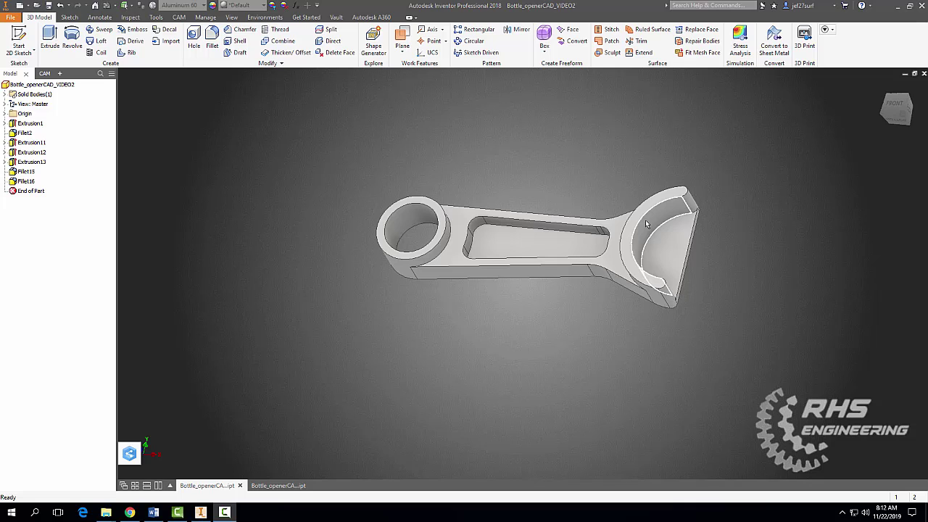
{"action": "key", "text": "s"}
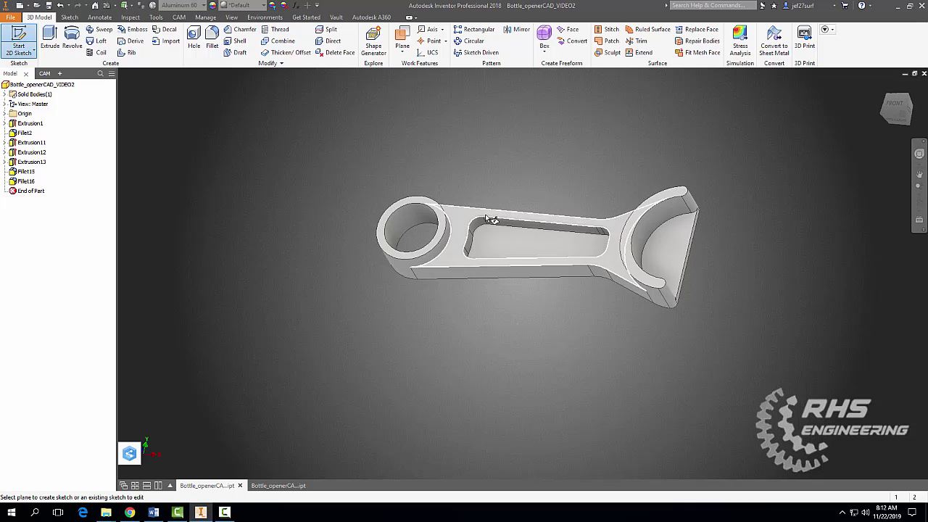
{"action": "left_click", "coordinate": [629, 217]}
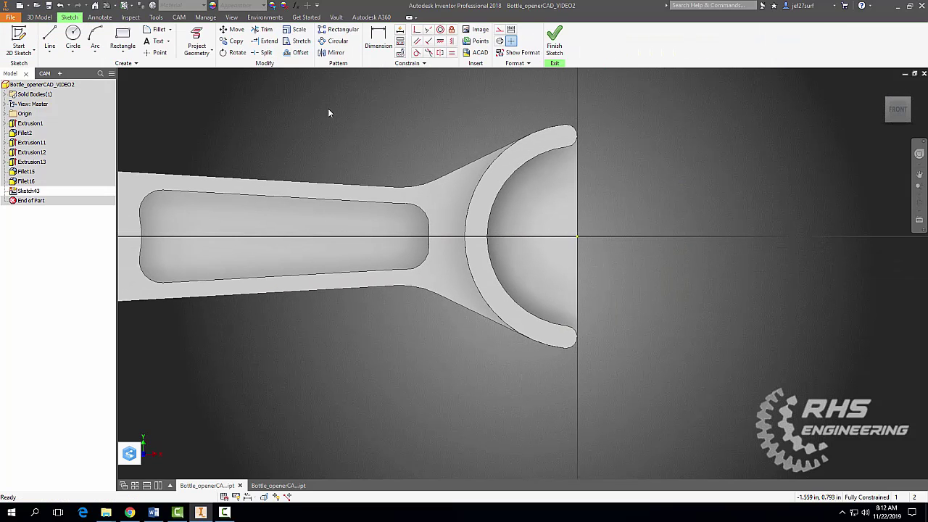
{"action": "left_click", "coordinate": [197, 44]}
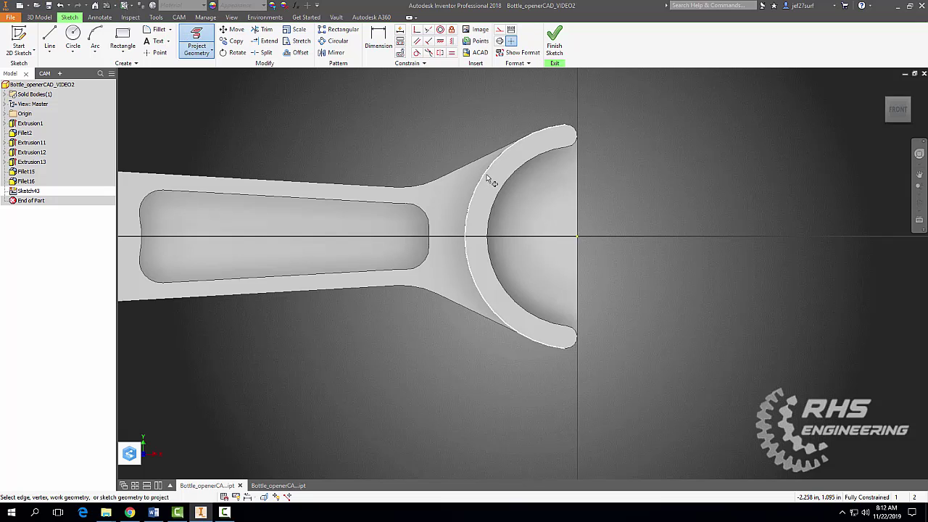
{"action": "left_click", "coordinate": [511, 177]}
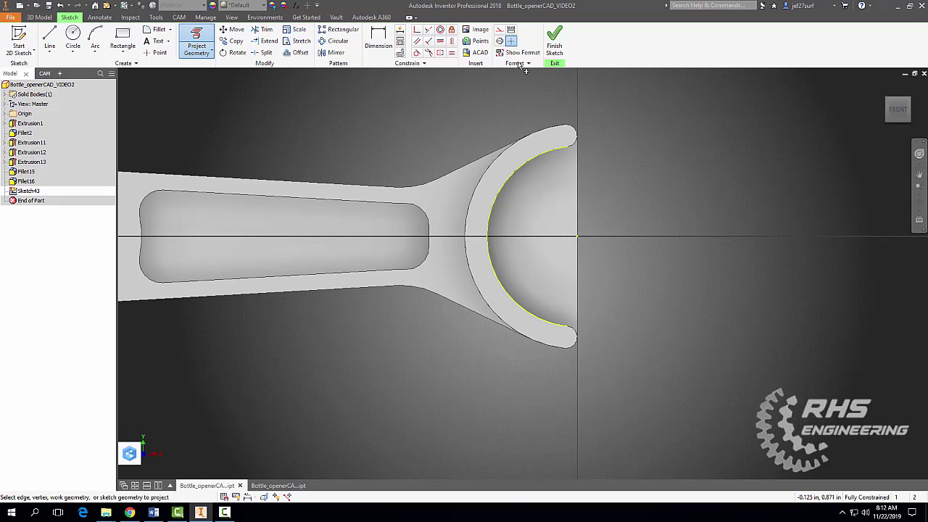
Step: Draw a horizontal construction line about 1.47 in long from the origin toward the handle
{"action": "left_click", "coordinate": [49, 36]}
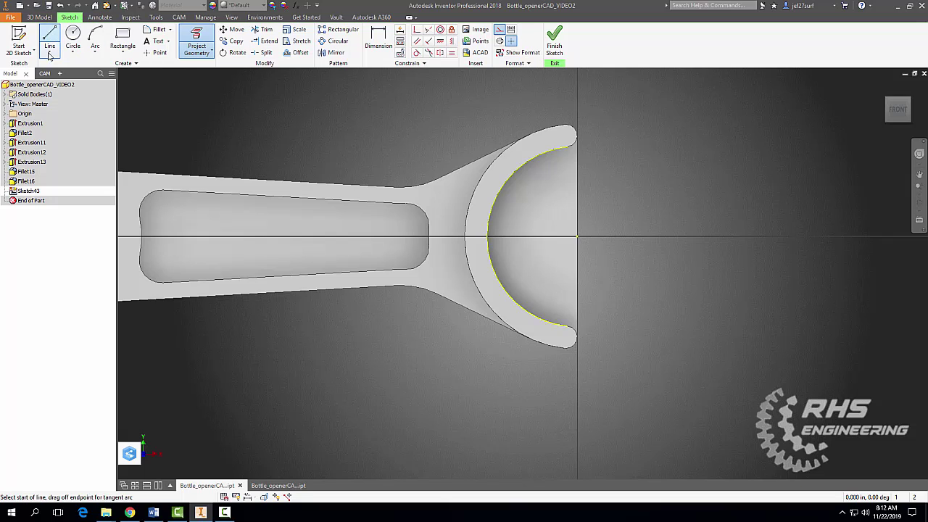
{"action": "left_click", "coordinate": [577, 237]}
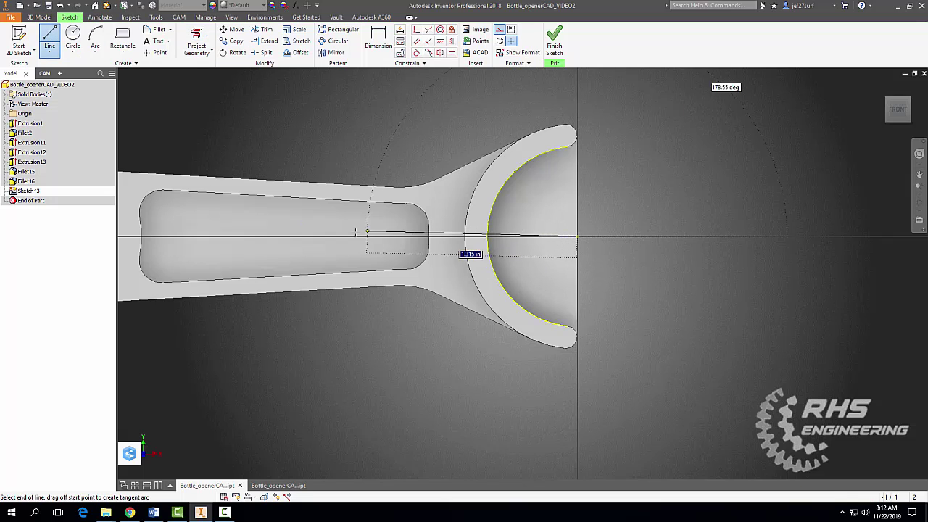
{"action": "left_click", "coordinate": [344, 233]}
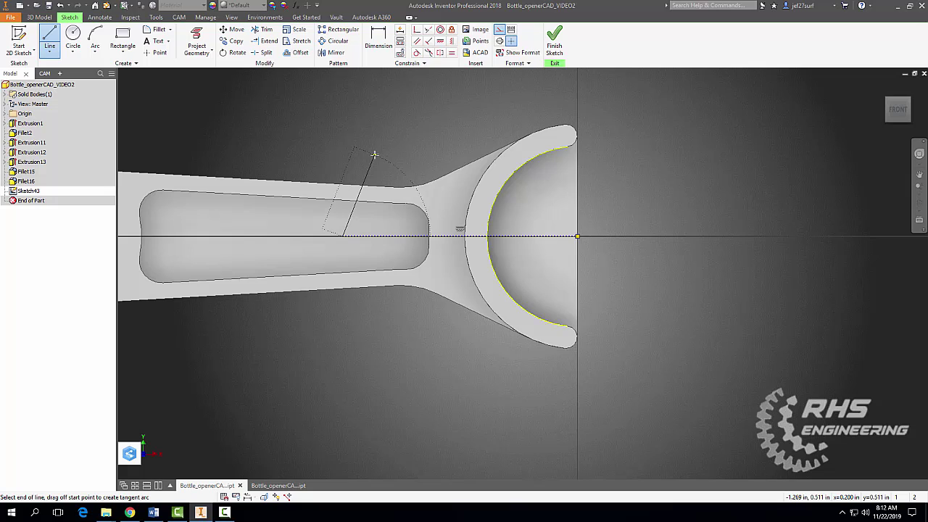
{"action": "key", "text": "Escape"}
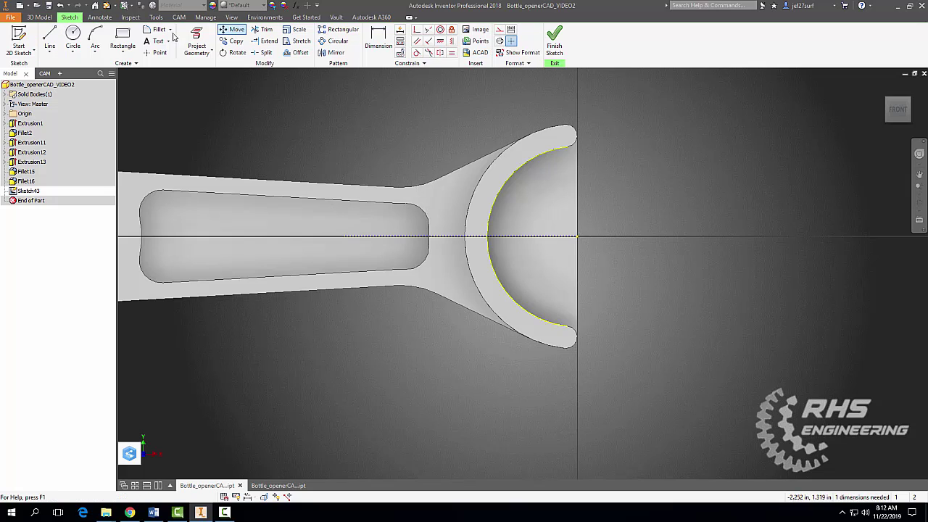
Step: Draw two slanted lines about 1.1 in long from the origin across the rim, about 35° above and 44° below the construction line
{"action": "left_click", "coordinate": [50, 36]}
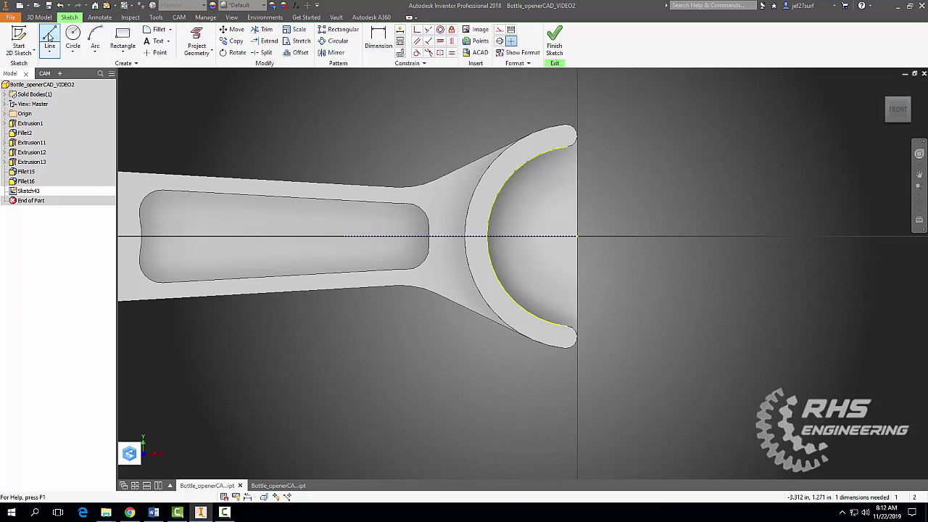
{"action": "left_click", "coordinate": [577, 237]}
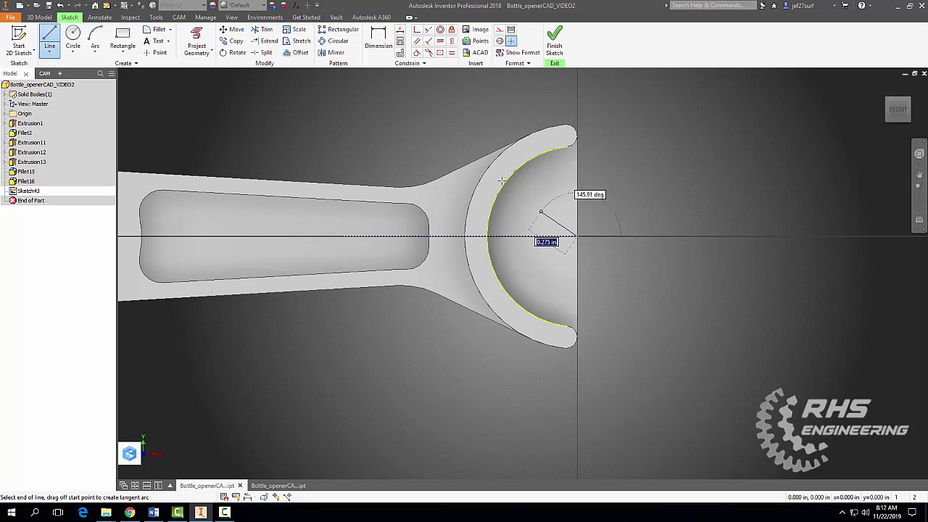
{"action": "left_click", "coordinate": [436, 136]}
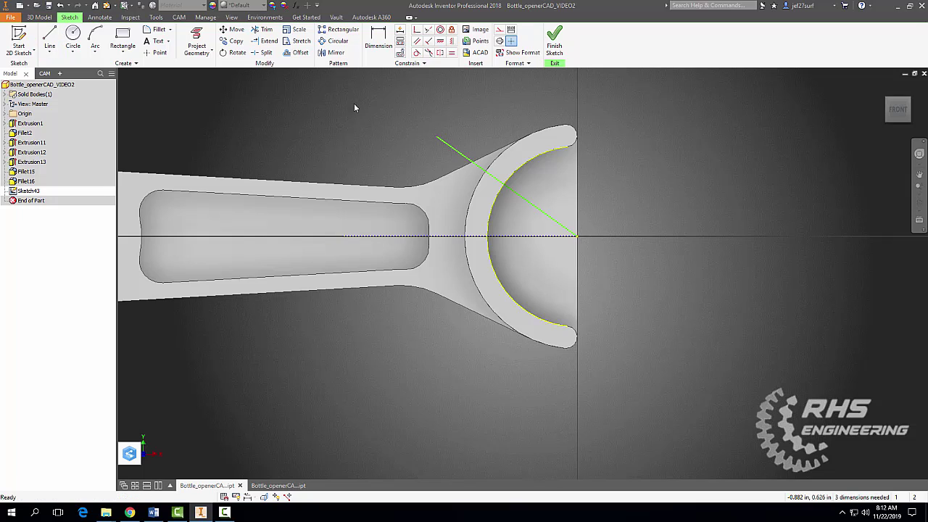
{"action": "left_click", "coordinate": [49, 36]}
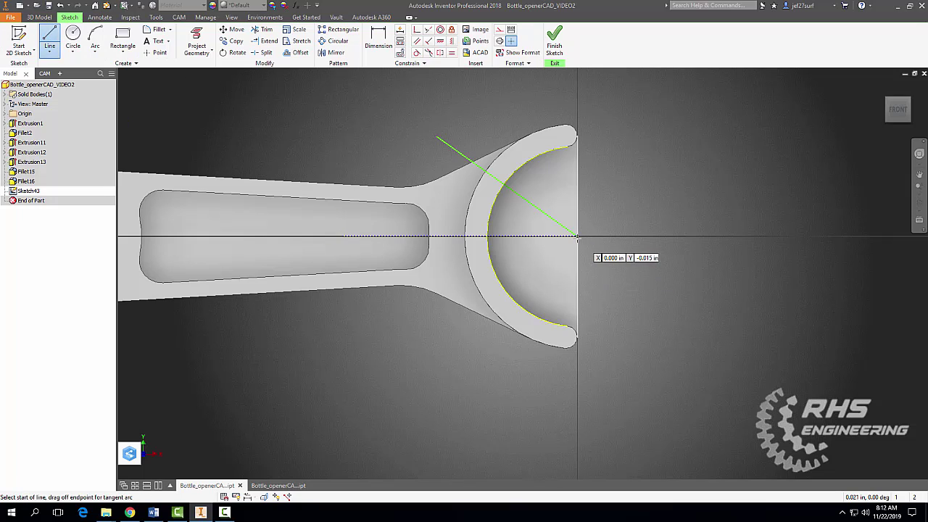
{"action": "left_click", "coordinate": [577, 236]}
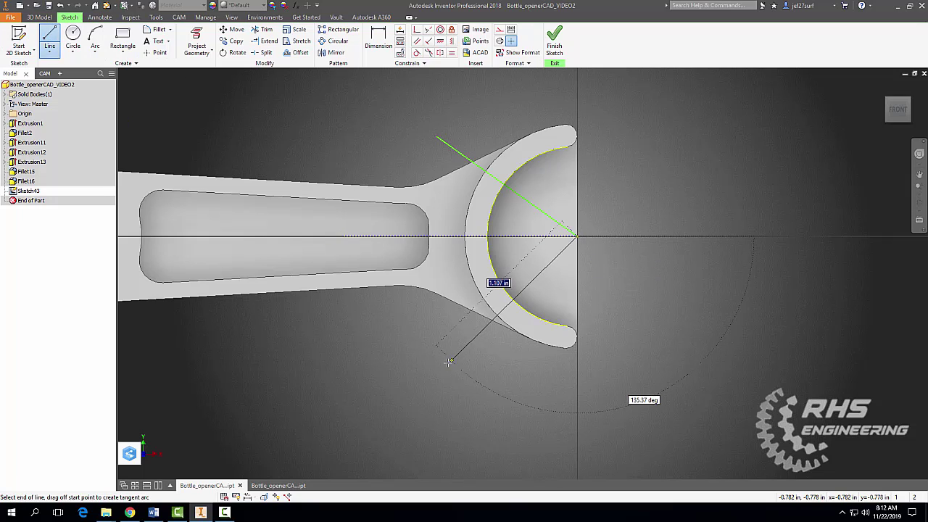
{"action": "left_click", "coordinate": [446, 362]}
{"action": "key", "text": "Escape"}
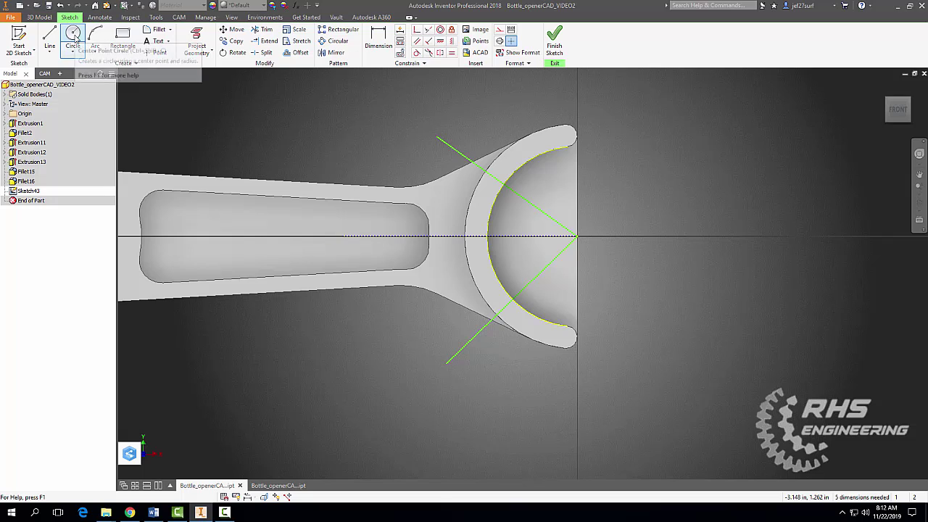
Step: Draw a circle centred on the origin inside the head recess and dimension it 0.1 in from the projected arc
{"action": "left_click", "coordinate": [74, 36]}
{"action": "left_click", "coordinate": [577, 236]}
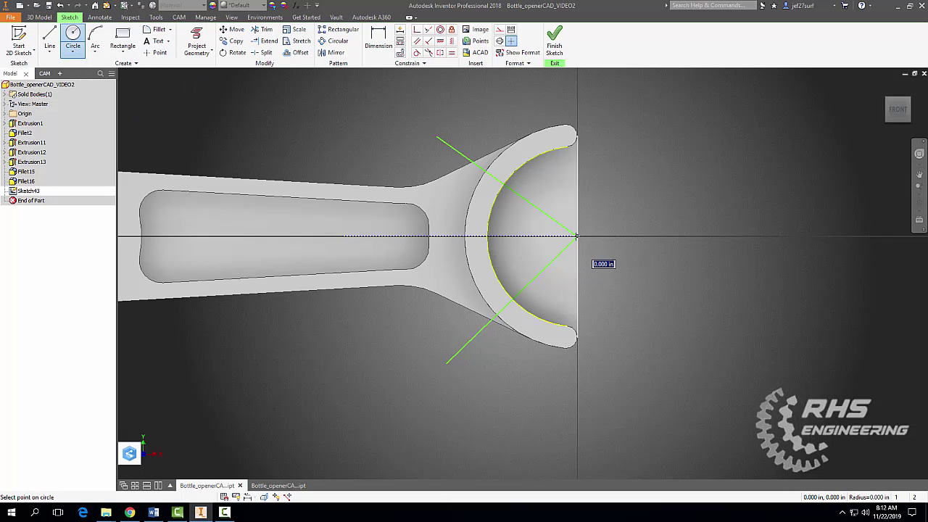
{"action": "left_click", "coordinate": [631, 187]}
{"action": "left_click", "coordinate": [378, 40]}
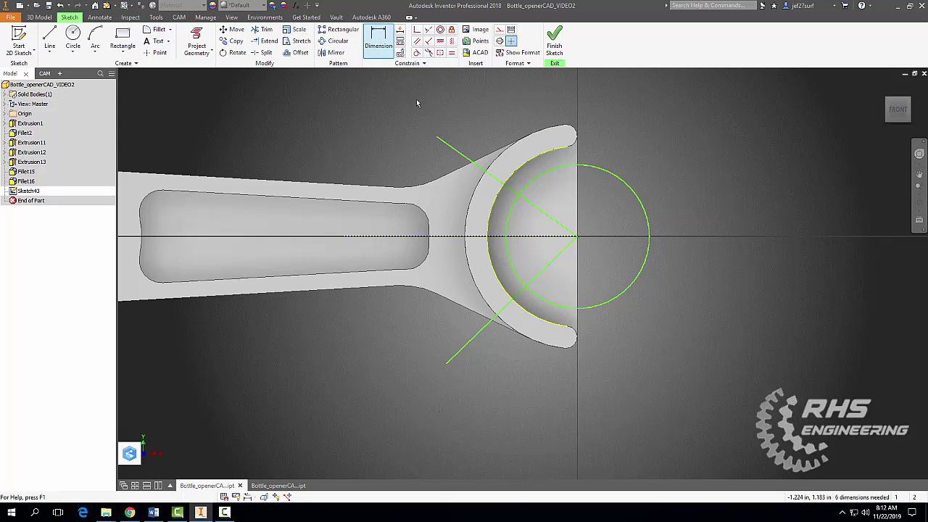
{"action": "left_click", "coordinate": [504, 229]}
{"action": "left_click", "coordinate": [497, 226]}
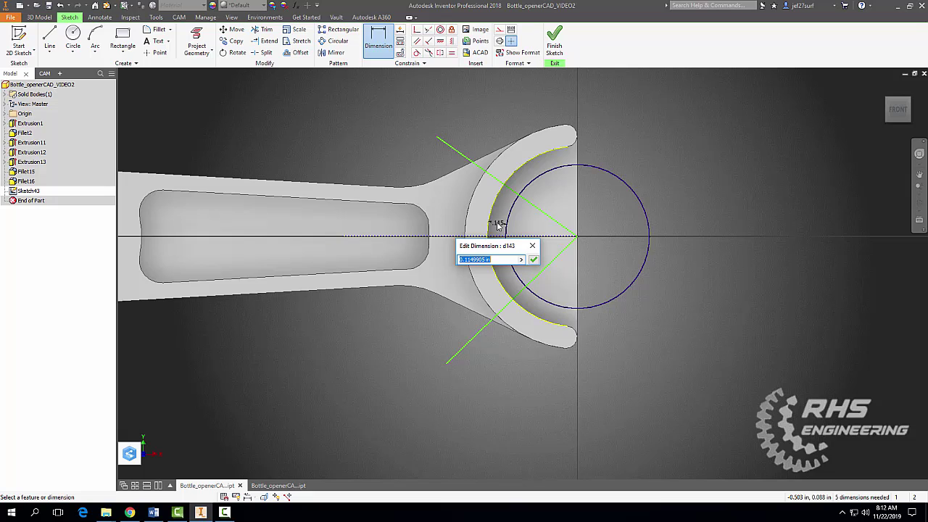
{"action": "type", "text": "1"}
{"action": "key", "text": "Return"}
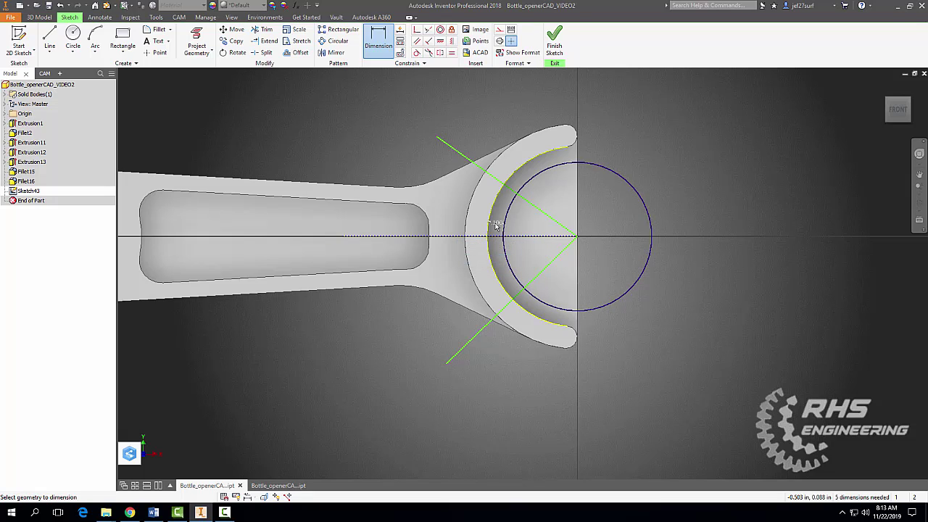
Step: Dimension both slanted lines at 45° from the horizontal construction line
{"action": "left_click", "coordinate": [535, 210]}
{"action": "left_click", "coordinate": [523, 237]}
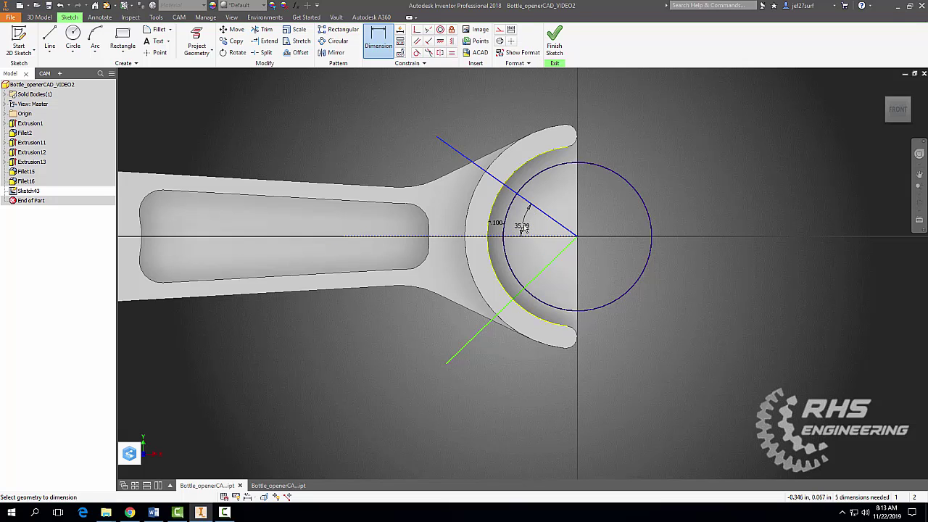
{"action": "left_click", "coordinate": [523, 227]}
{"action": "type", "text": "45"}
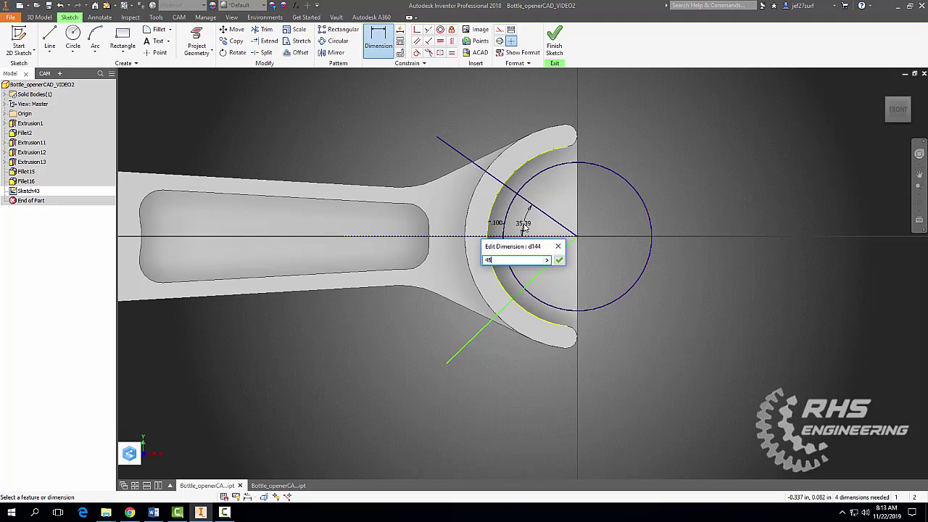
{"action": "key", "text": "Return"}
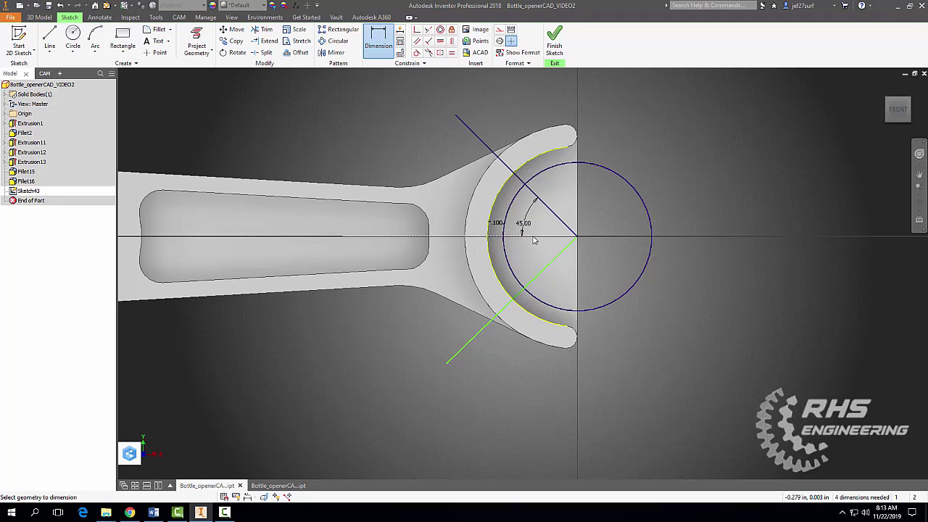
{"action": "left_click", "coordinate": [538, 279]}
{"action": "left_click", "coordinate": [534, 268]}
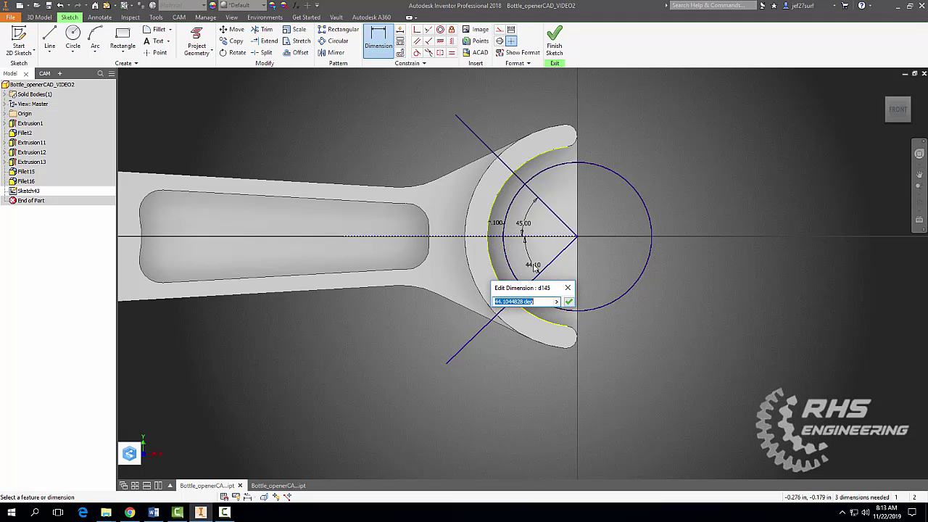
{"action": "type", "text": "45"}
{"action": "key", "text": "Return"}
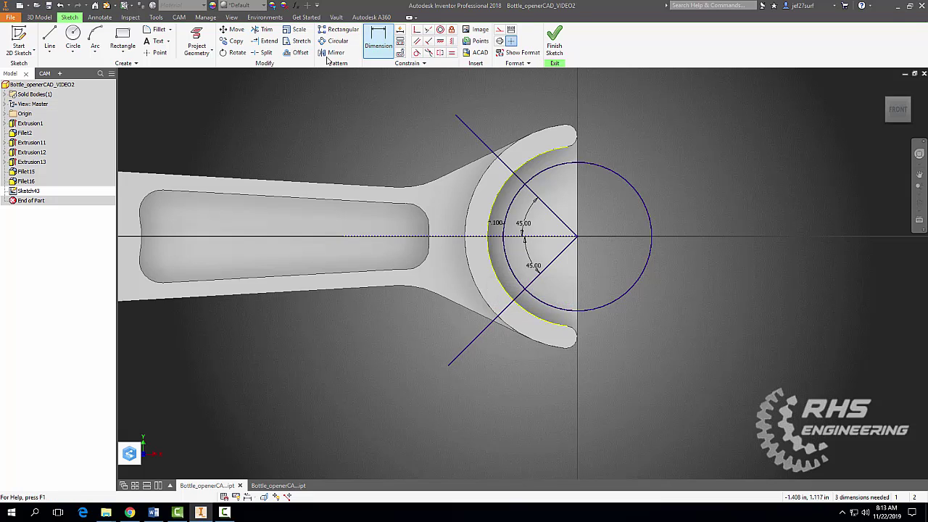
Step: Trim the slanted lines and circle down to a band between the projected rim arc and the inner arc
{"action": "left_click", "coordinate": [265, 34]}
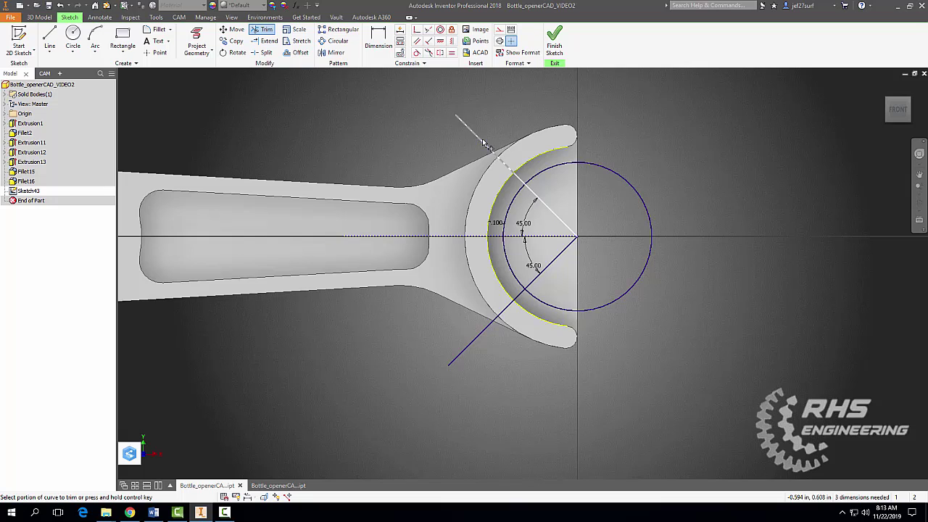
{"action": "left_click", "coordinate": [482, 139]}
{"action": "left_click", "coordinate": [540, 181]}
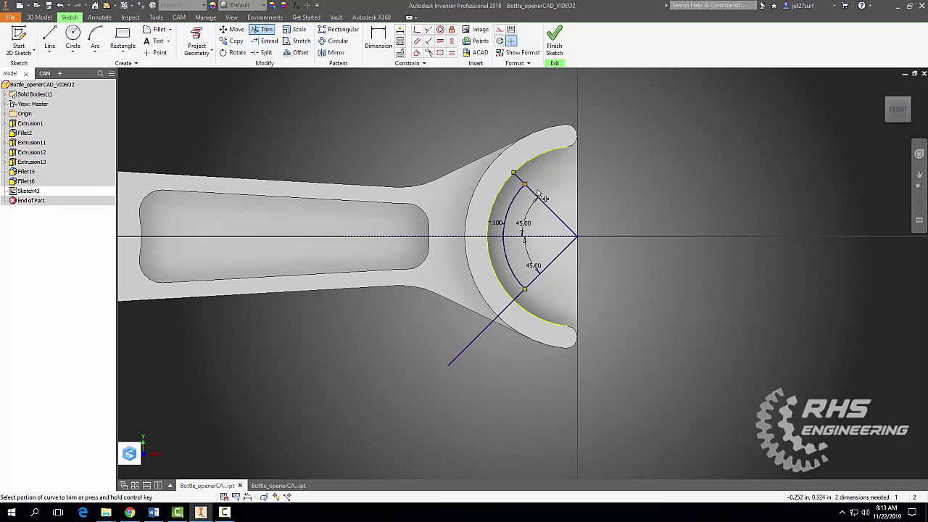
{"action": "left_click", "coordinate": [558, 218]}
{"action": "left_click", "coordinate": [557, 255]}
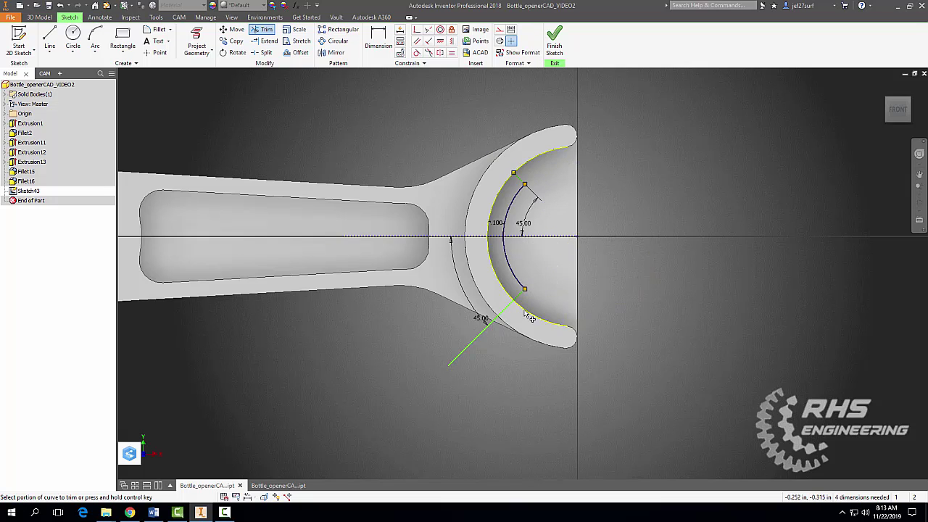
{"action": "left_click", "coordinate": [487, 329]}
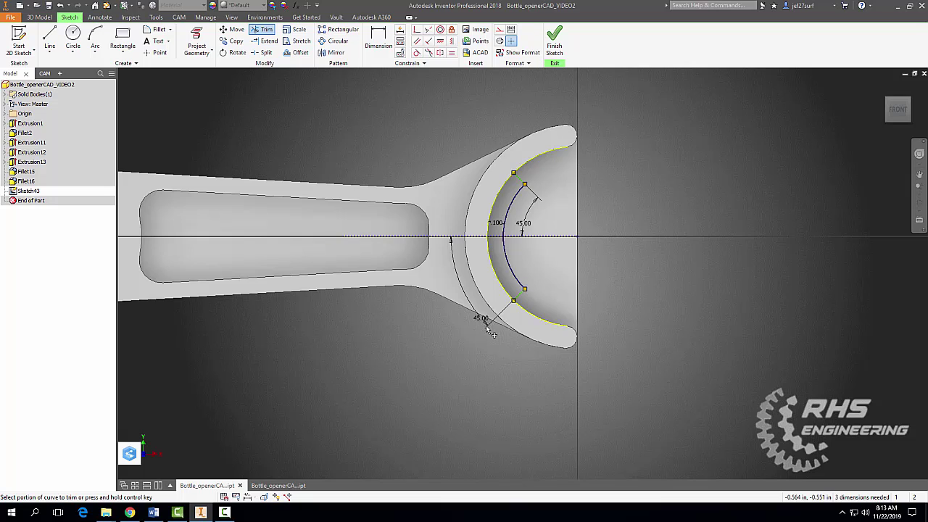
Step: Dimension the upper end line's height and the lower arc end's vertical distance from the construction line, and finish the sketch
{"action": "left_click", "coordinate": [377, 38]}
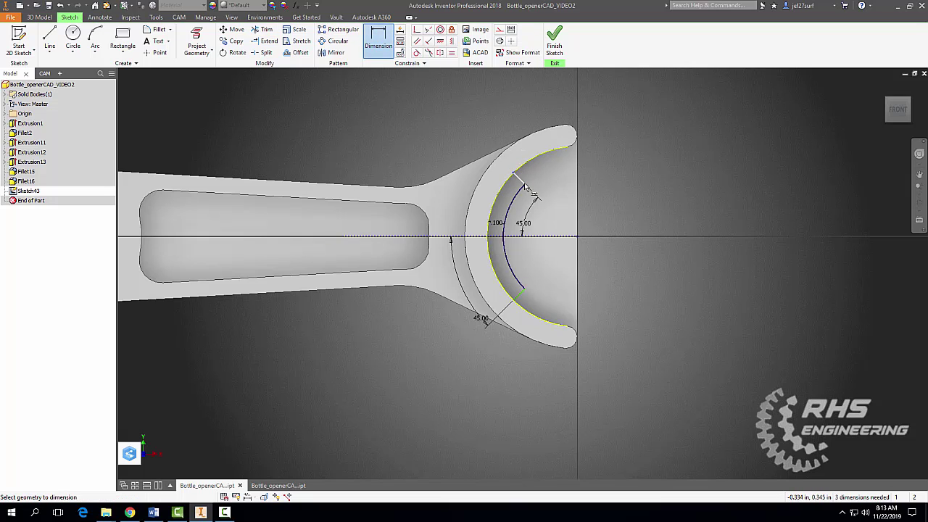
{"action": "left_click", "coordinate": [527, 188]}
{"action": "left_click", "coordinate": [679, 181]}
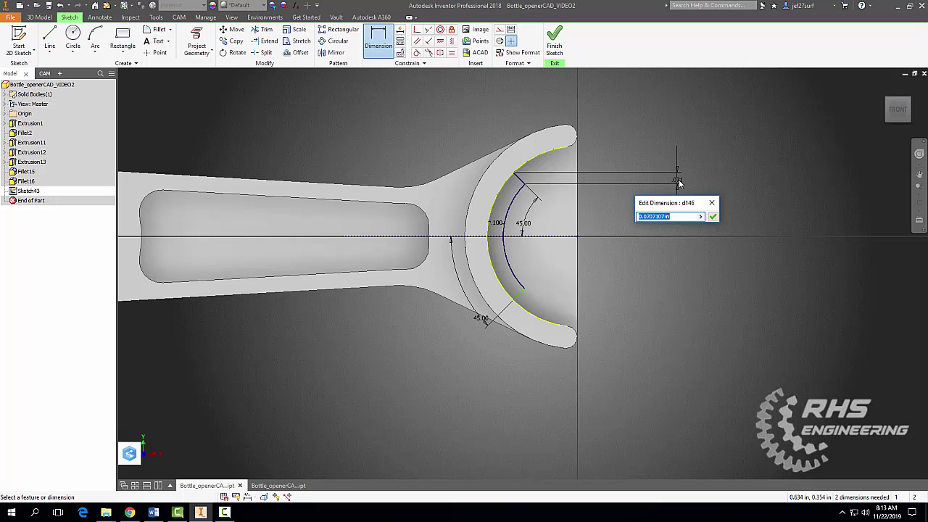
{"action": "left_click", "coordinate": [712, 216]}
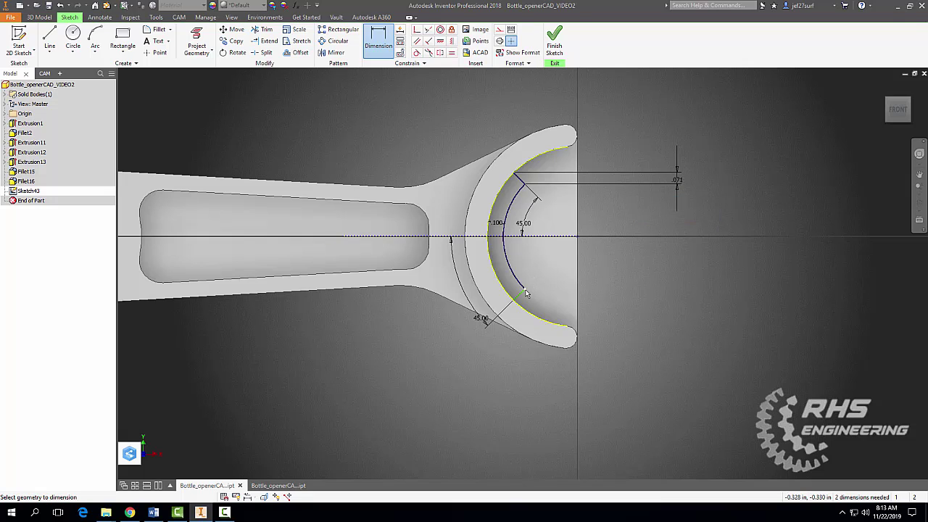
{"action": "left_click", "coordinate": [530, 237]}
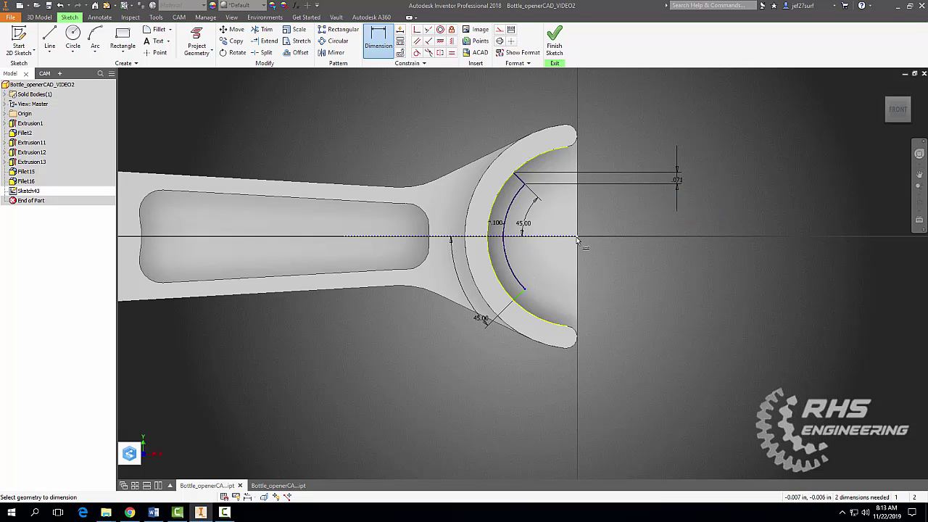
{"action": "left_click", "coordinate": [698, 256]}
{"action": "left_click", "coordinate": [734, 291]}
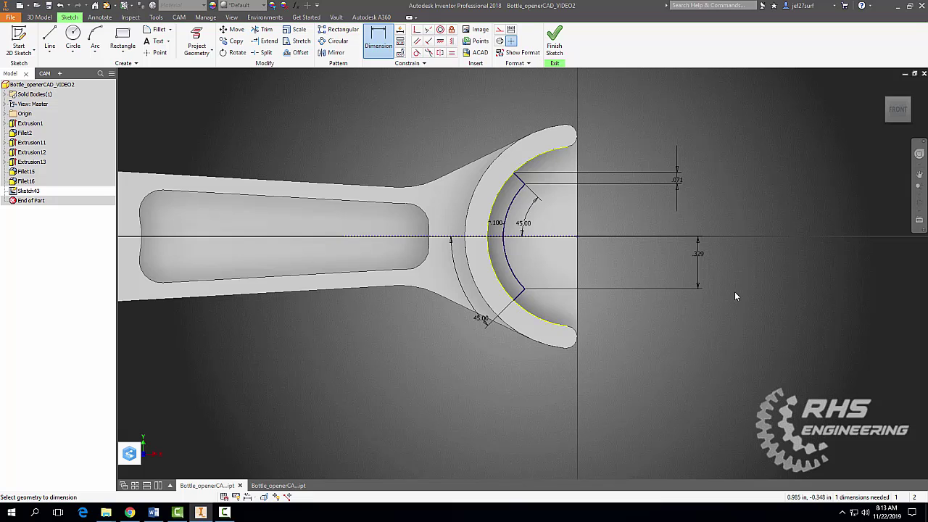
{"action": "left_click", "coordinate": [555, 52]}
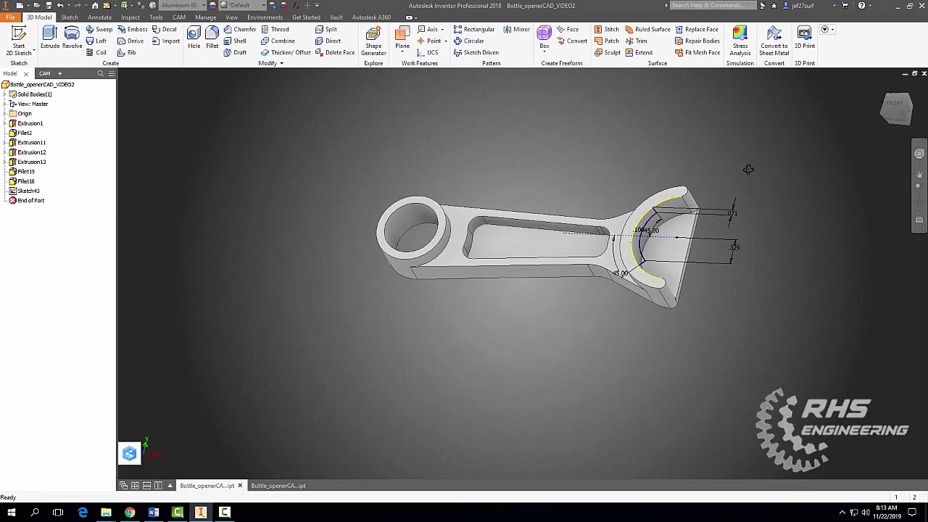
Step: Extrude the curved band profile 0.19 in from the sketch face using the second direction option
{"action": "middle_click_drag", "start_coordinate": [748, 174], "coordinate": [685, 173], "text": "shift"}
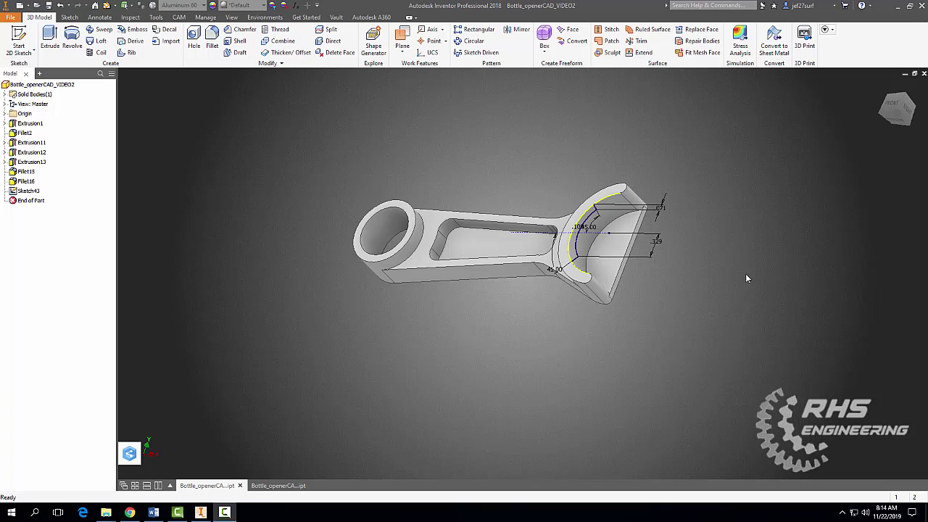
{"action": "left_click", "coordinate": [50, 38]}
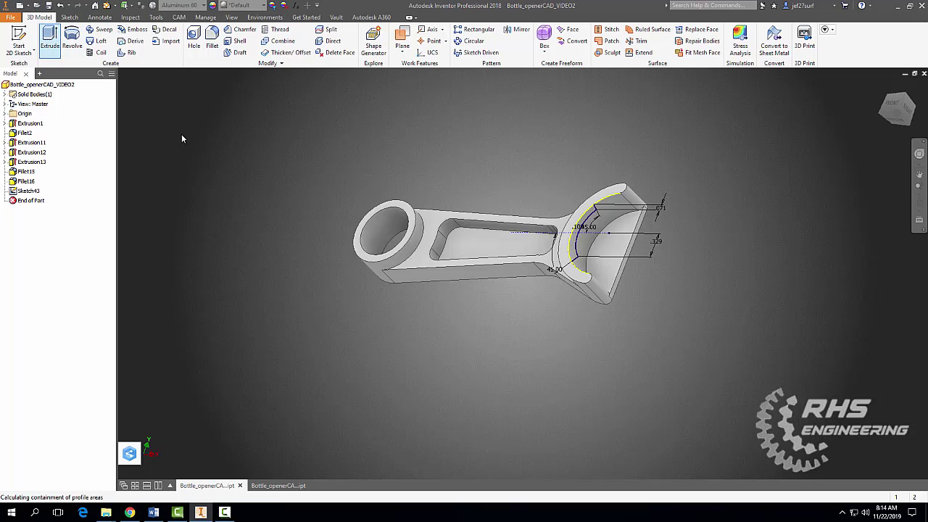
{"action": "left_click", "coordinate": [842, 199]}
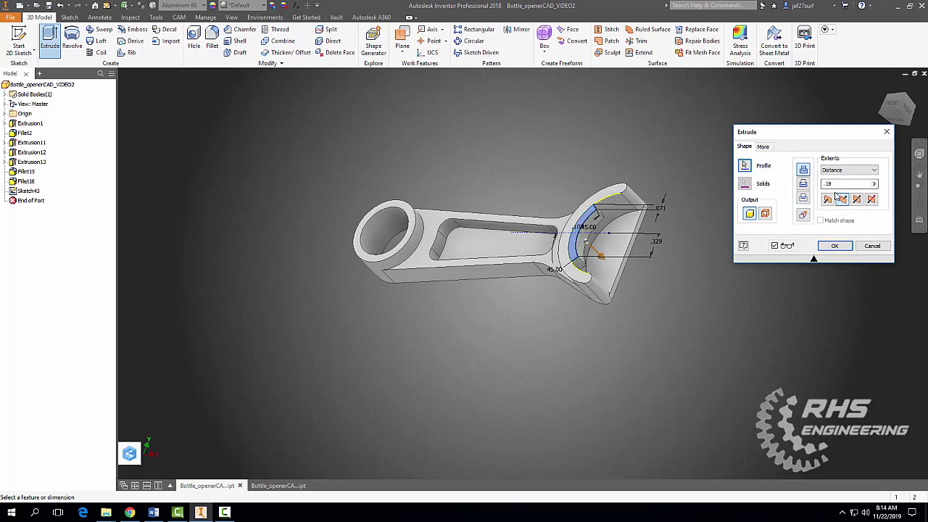
{"action": "left_click", "coordinate": [828, 184]}
{"action": "left_click", "coordinate": [843, 246]}
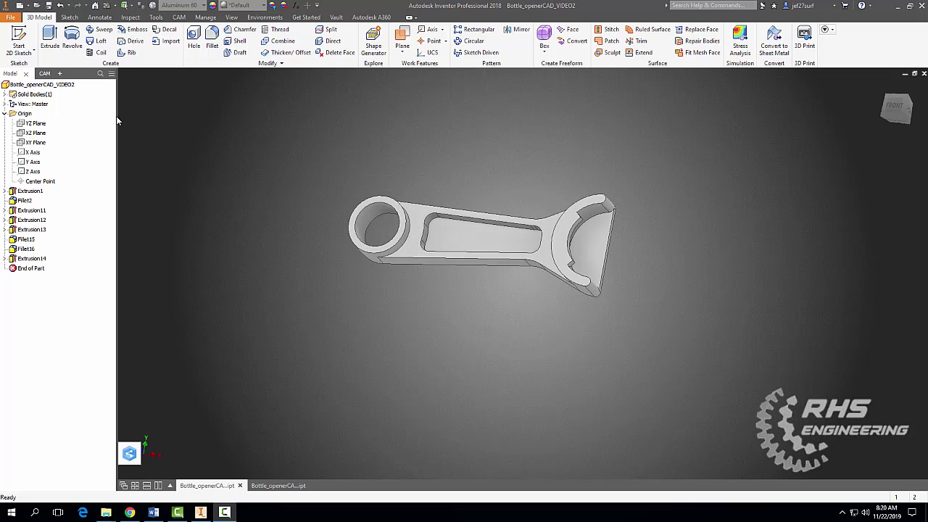
Step: Start a sketch on the XZ plane and project the short vertical edge of the ring boss beside the handle
{"action": "left_click", "coordinate": [19, 40]}
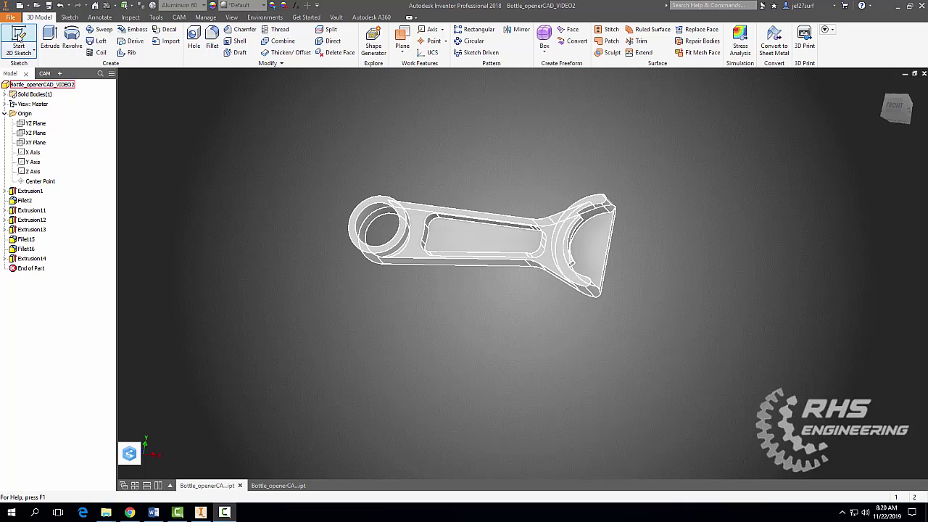
{"action": "left_click", "coordinate": [34, 133]}
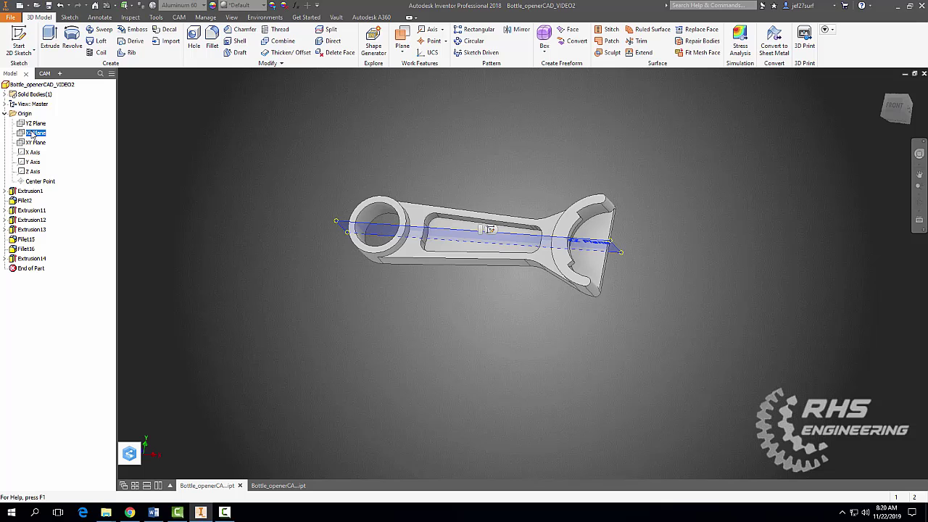
{"action": "left_click", "coordinate": [20, 43]}
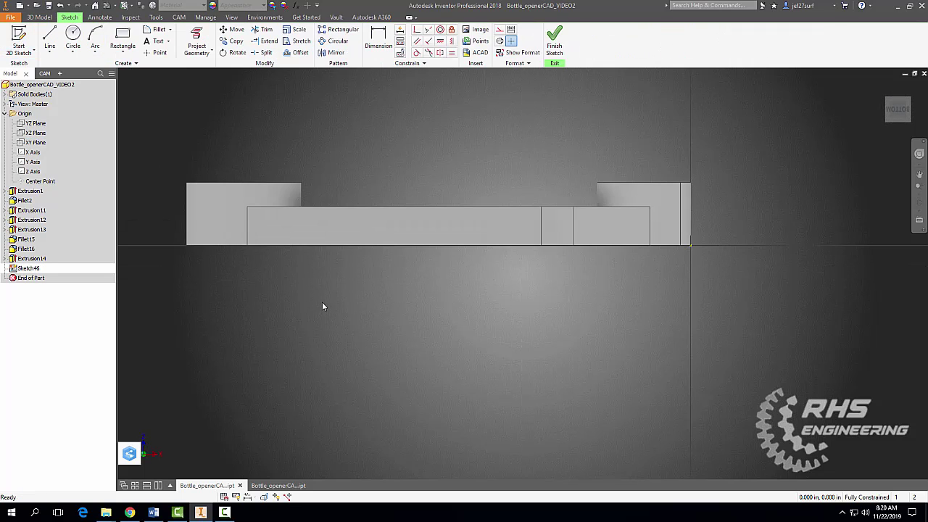
{"action": "left_click", "coordinate": [48, 40]}
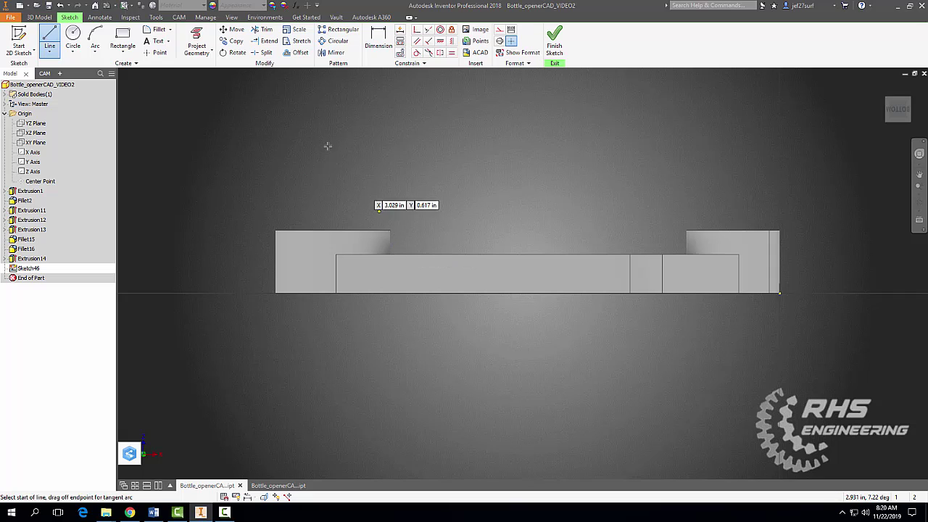
{"action": "key", "text": "p"}
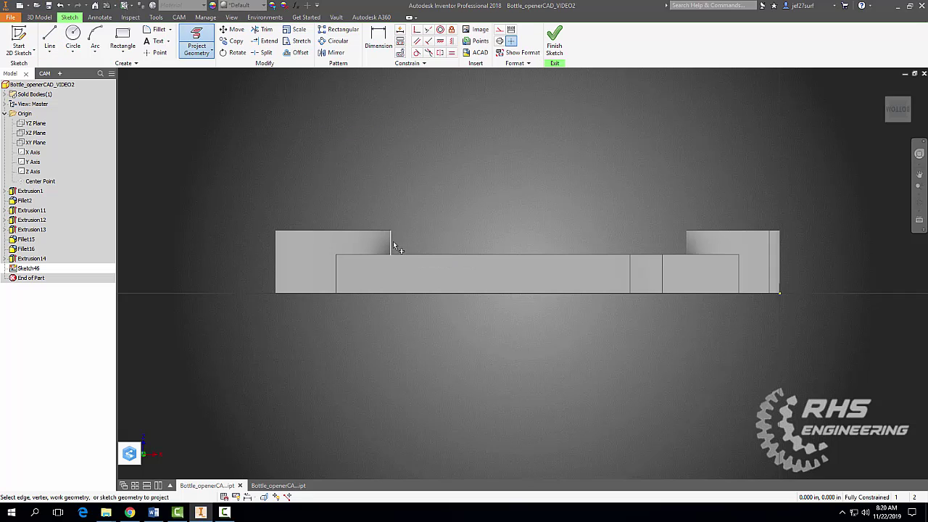
{"action": "left_click", "coordinate": [391, 242]}
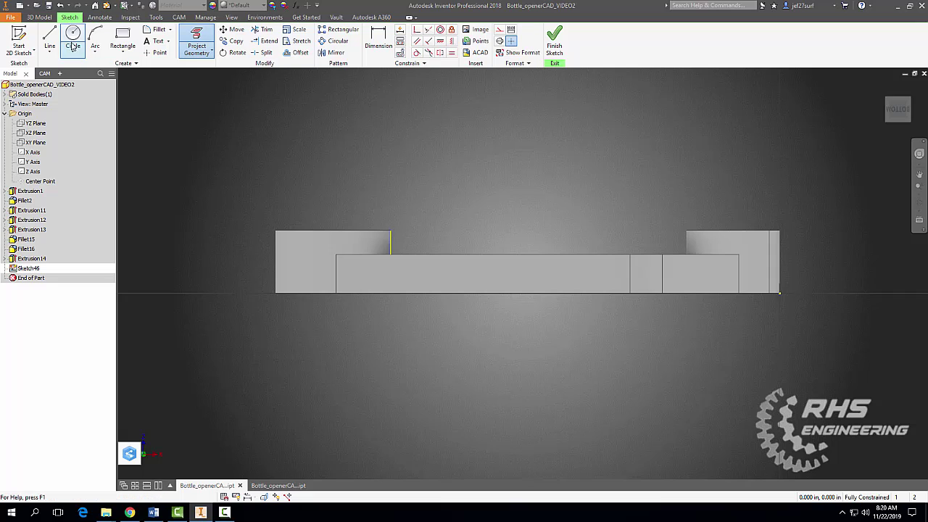
Step: Draw a vertical and a horizontal line, each 0.125 in long, from the lower end of the projected edge along the ring and handle
{"action": "left_click", "coordinate": [49, 39]}
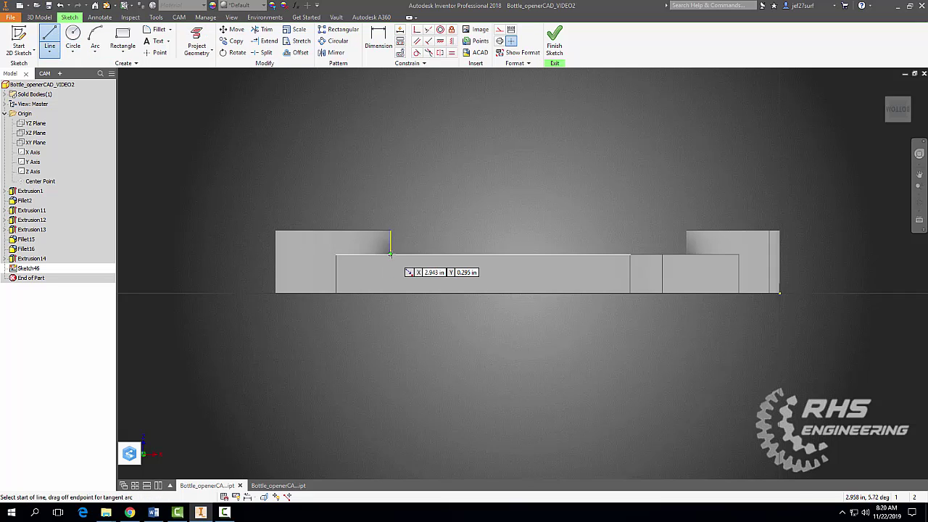
{"action": "left_click", "coordinate": [390, 232]}
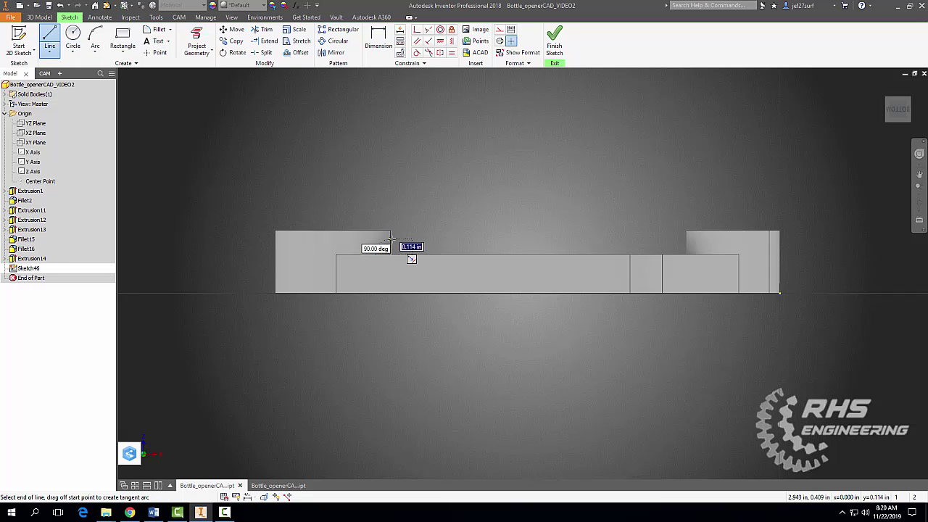
{"action": "type", "text": ".125"}
{"action": "key", "text": "Return"}
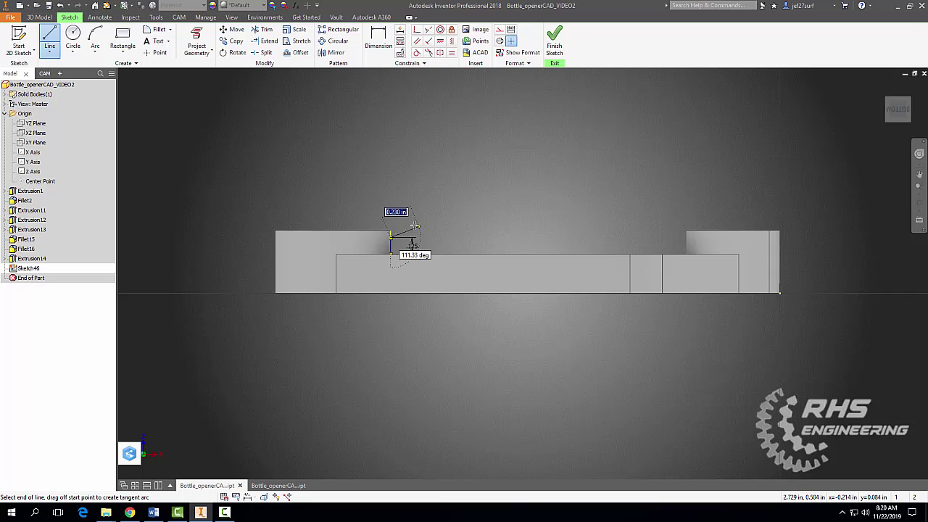
{"action": "key", "text": "Escape"}
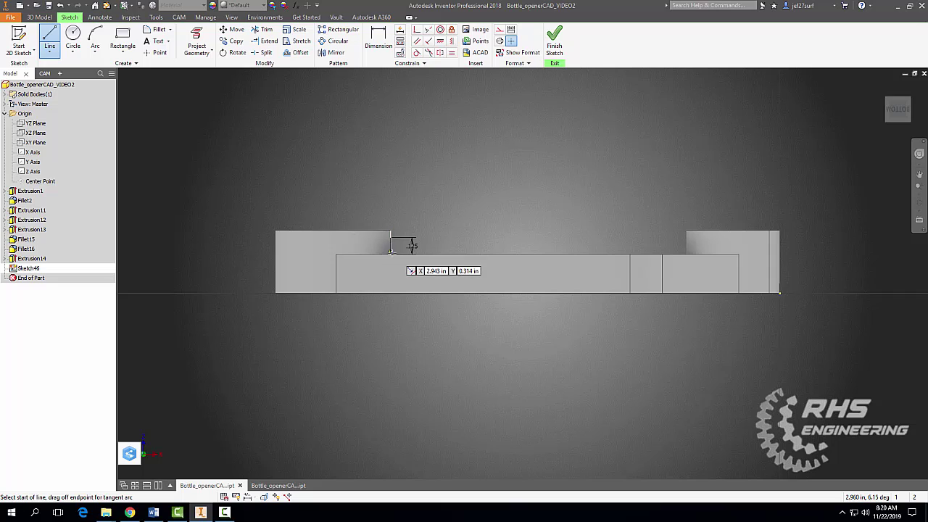
{"action": "left_click", "coordinate": [390, 253]}
{"action": "type", "text": "."}
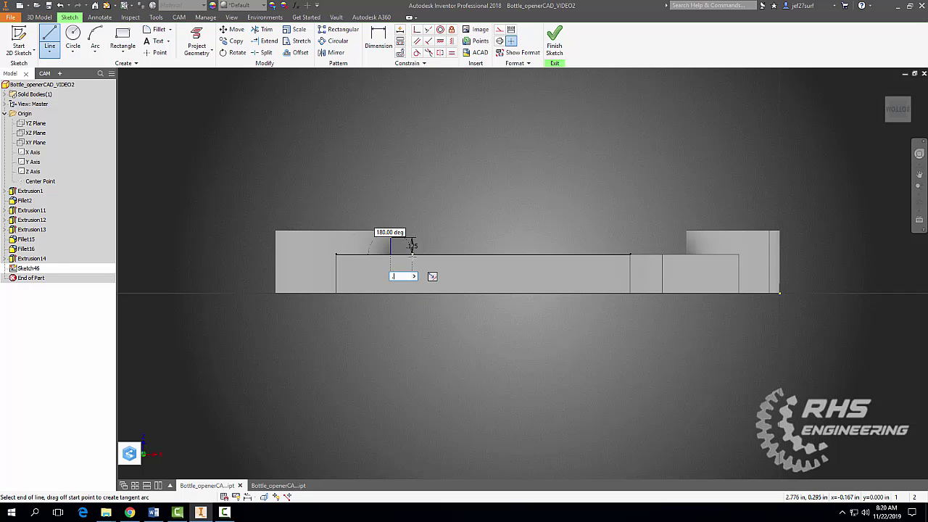
{"action": "type", "text": "125"}
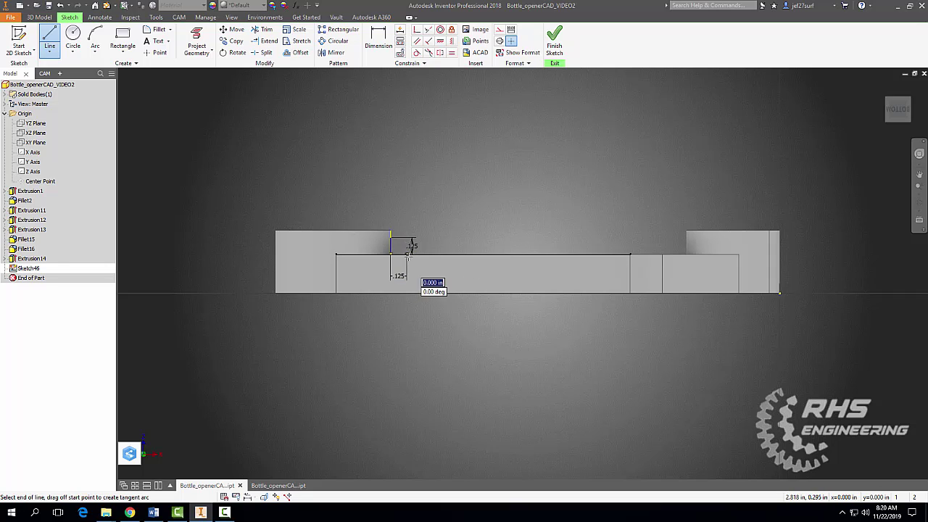
{"action": "key", "text": "Return"}
Step: Draw a three-point arc bulging toward the ring-handle corner, joining the free ends of the two 0.125 in lines
{"action": "left_click", "coordinate": [94, 39]}
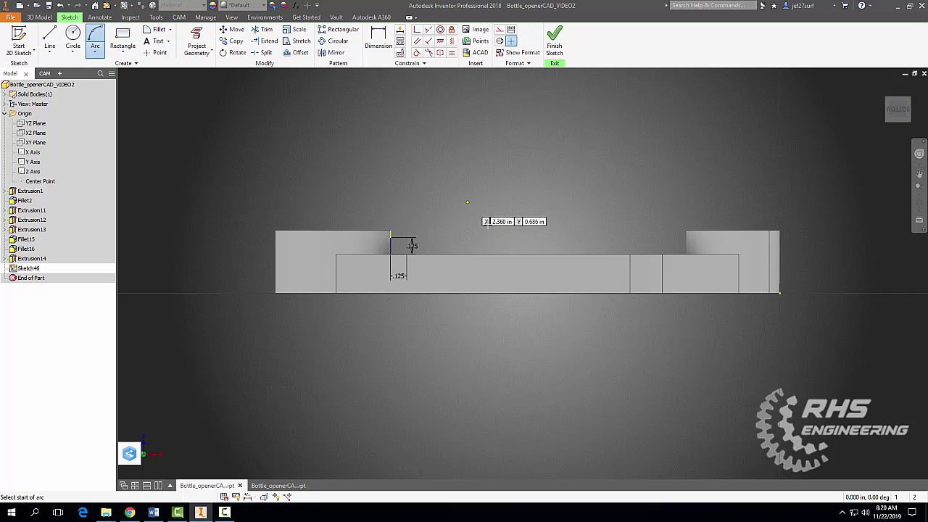
{"action": "left_click", "coordinate": [391, 235]}
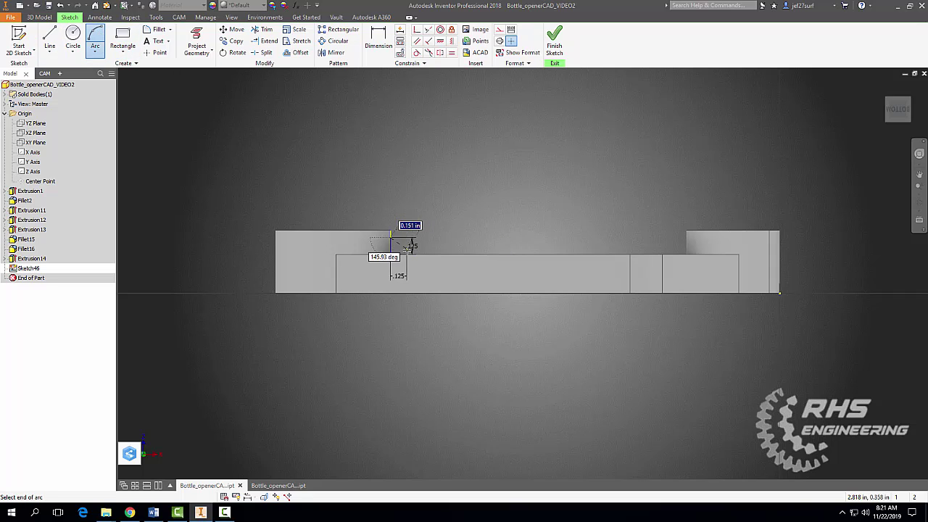
{"action": "scroll", "coordinate": [427, 273], "scroll_direction": "up", "scroll_amount": 3}
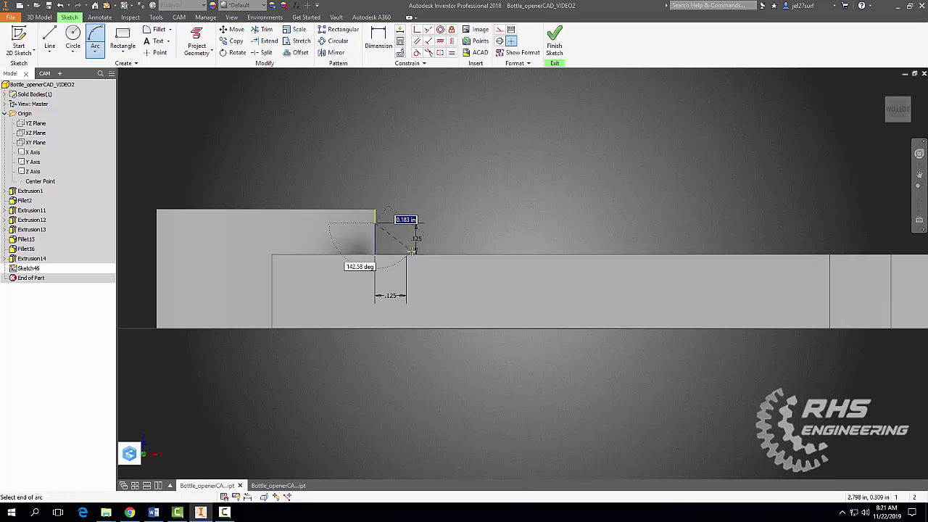
{"action": "left_click", "coordinate": [407, 254]}
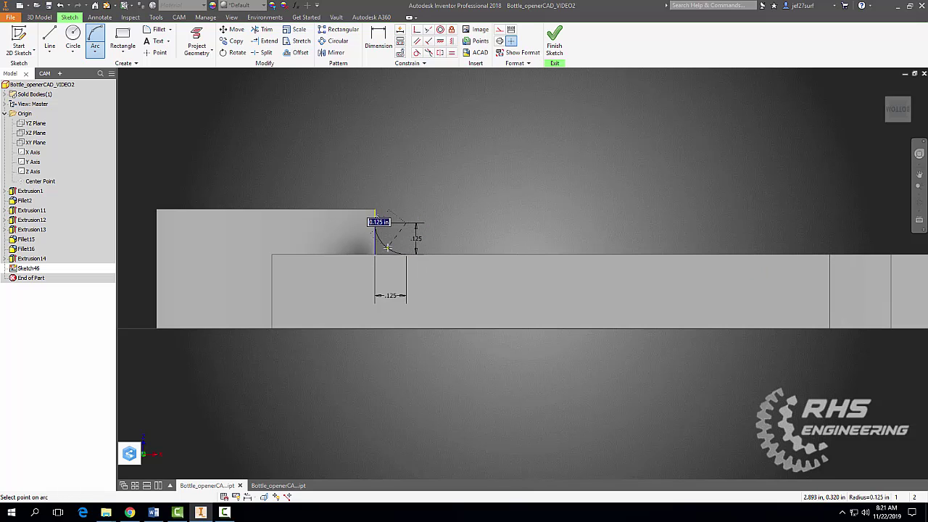
{"action": "type", "text": "."}
{"action": "key", "text": "Return"}
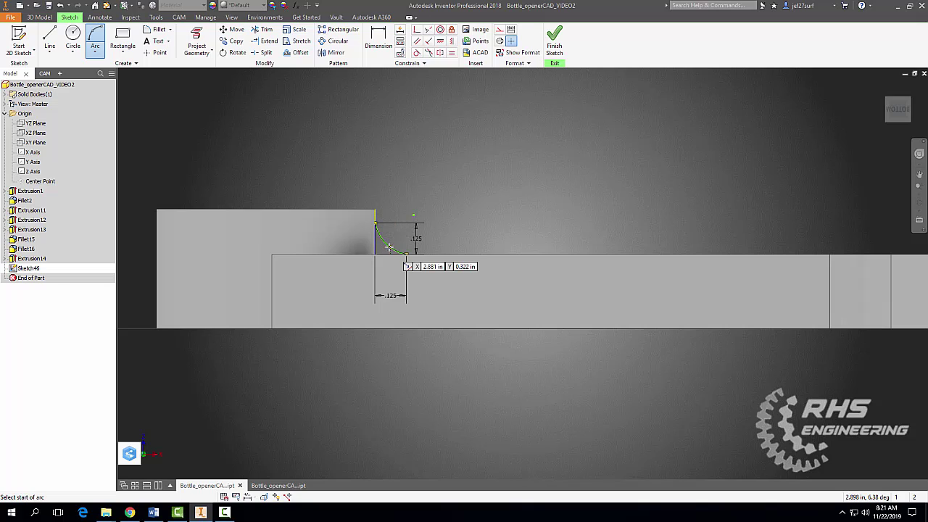
Step: Dimension the arc's radius as 0.125 in
{"action": "key", "text": "d"}
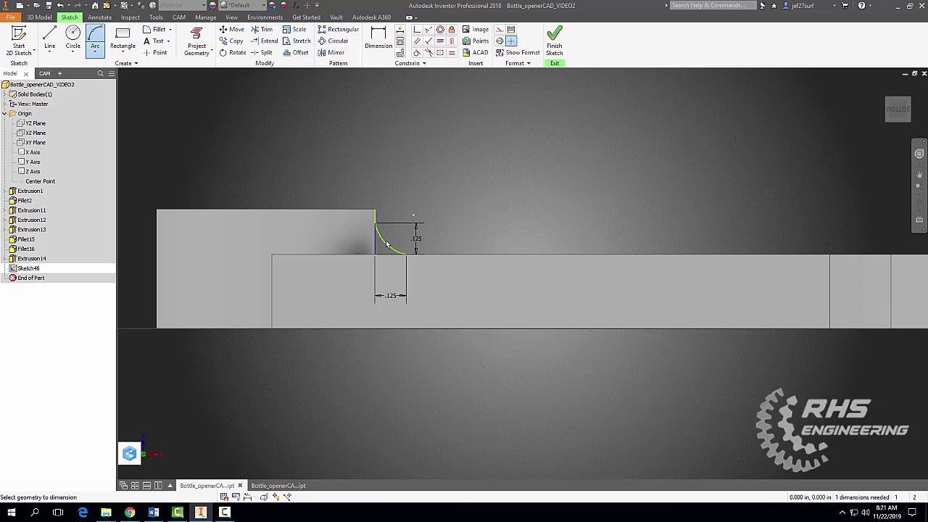
{"action": "left_click", "coordinate": [388, 245]}
{"action": "left_click", "coordinate": [396, 234]}
{"action": "type", "text": ".1"}
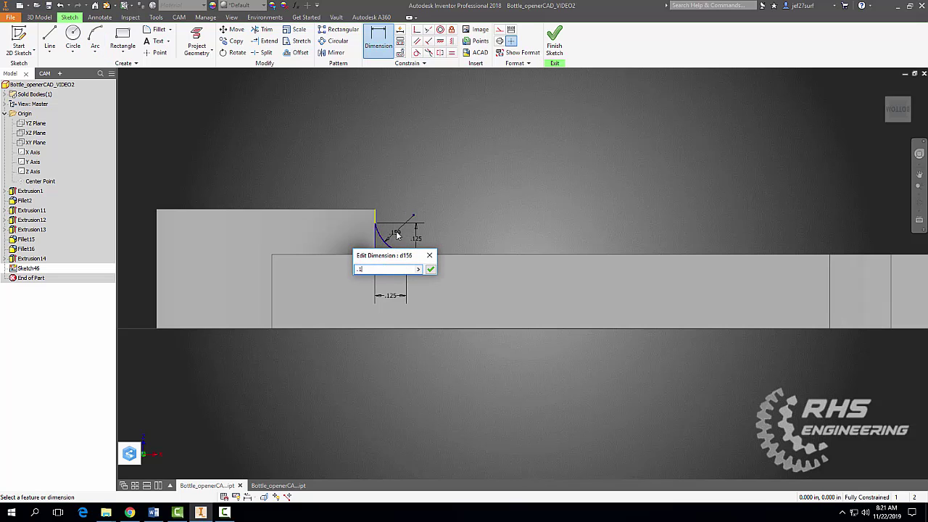
{"action": "type", "text": "25"}
{"action": "key", "text": "Return"}
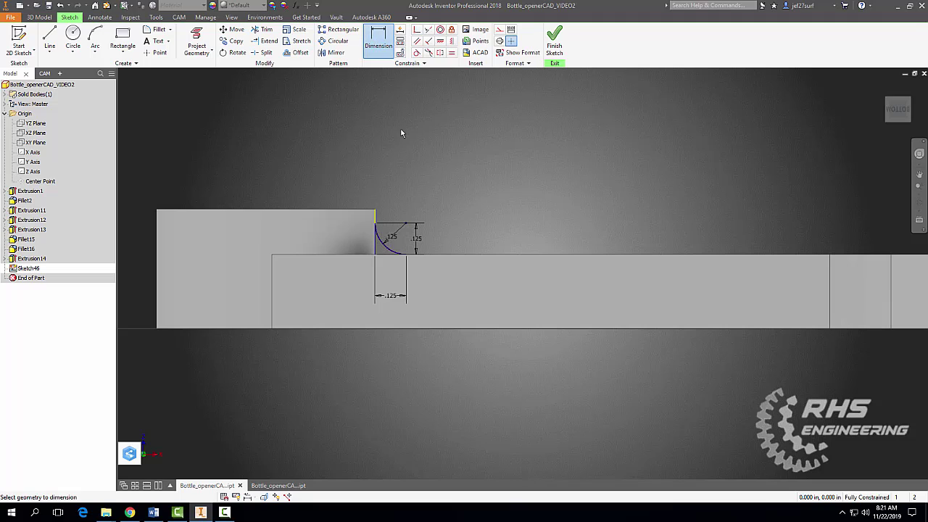
{"action": "key", "text": "Escape"}
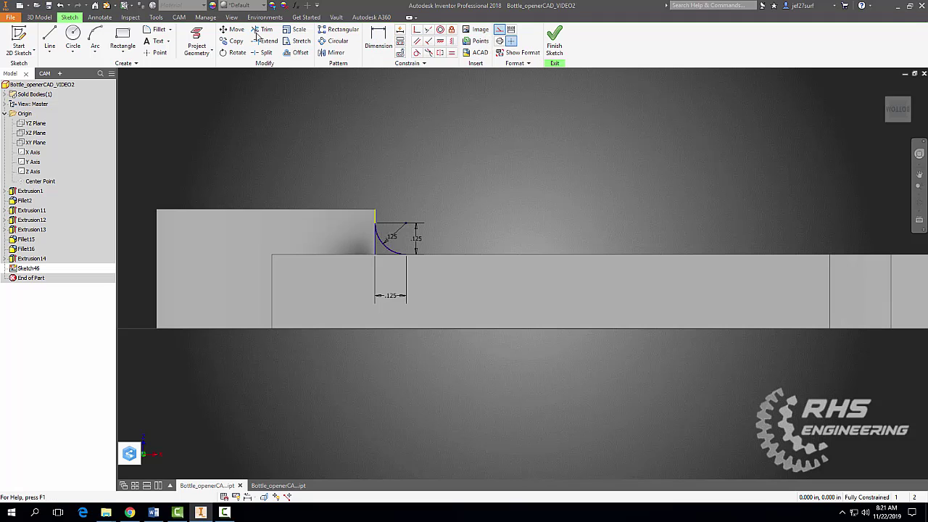
Step: Draw a vertical construction line down from the midpoint of the ring boss's top edge
{"action": "left_click", "coordinate": [49, 37]}
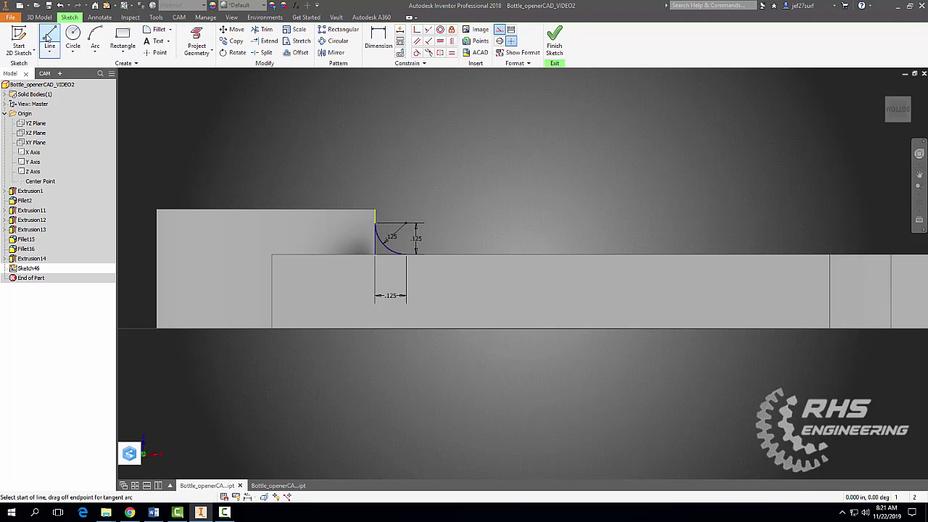
{"action": "left_click", "coordinate": [265, 210]}
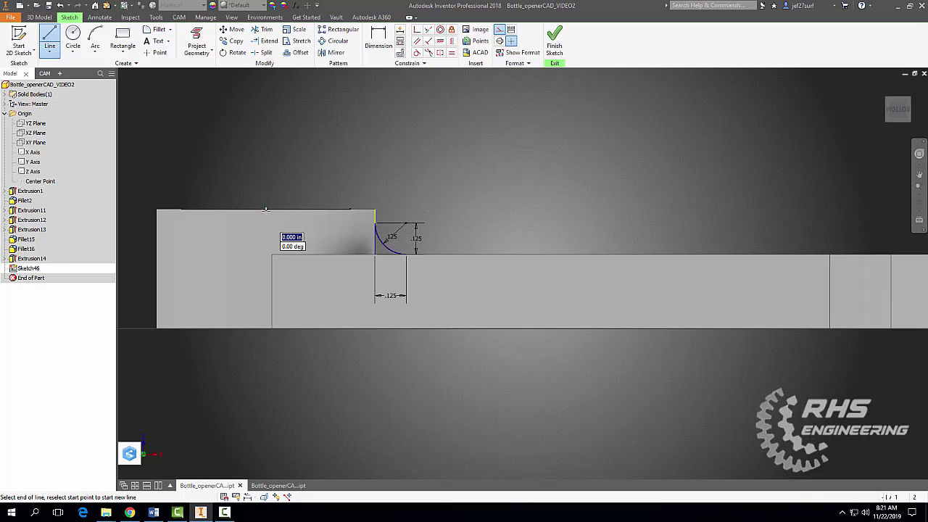
{"action": "left_click", "coordinate": [266, 252]}
{"action": "key", "text": "Escape"}
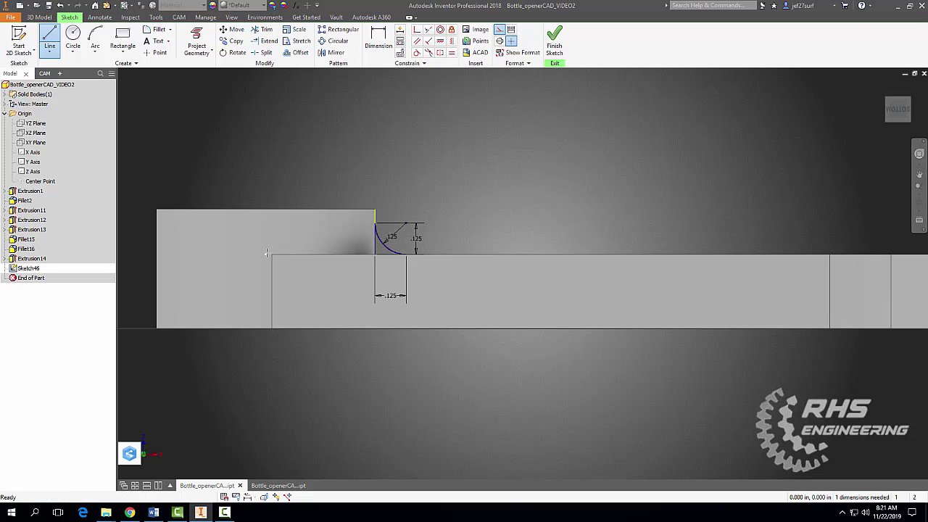
Step: Try to dimension the horizontal distance between the ring's construction line and the fillet profile's vertical line
{"action": "left_click", "coordinate": [377, 40]}
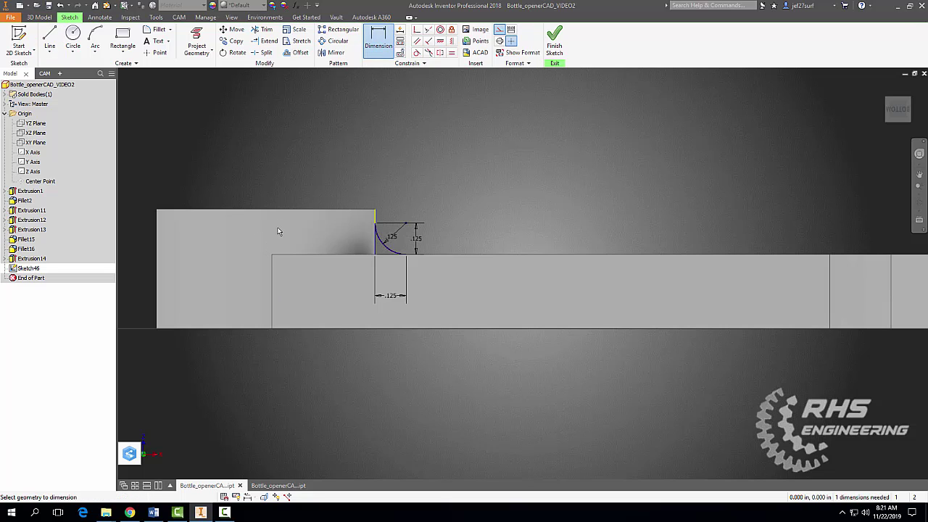
{"action": "middle_click_drag", "start_coordinate": [293, 175], "coordinate": [295, 182], "text": "shift"}
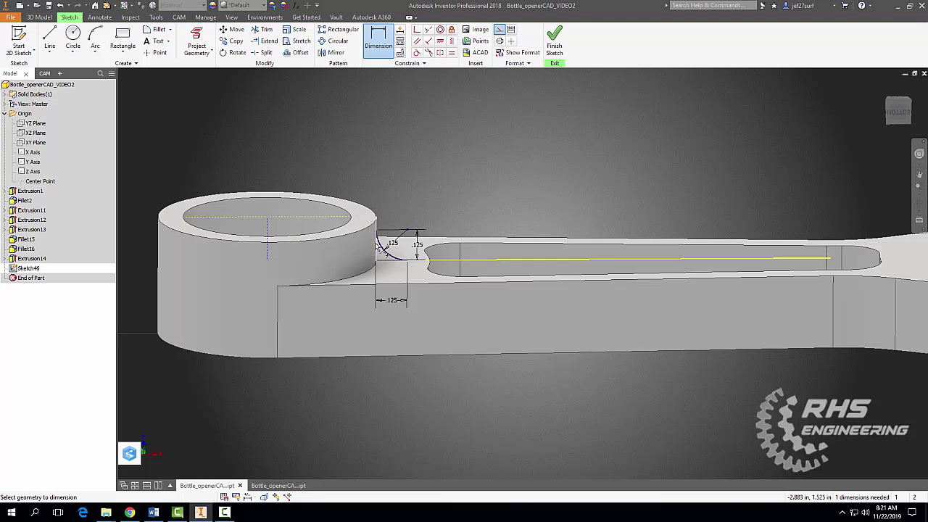
{"action": "left_click", "coordinate": [378, 238]}
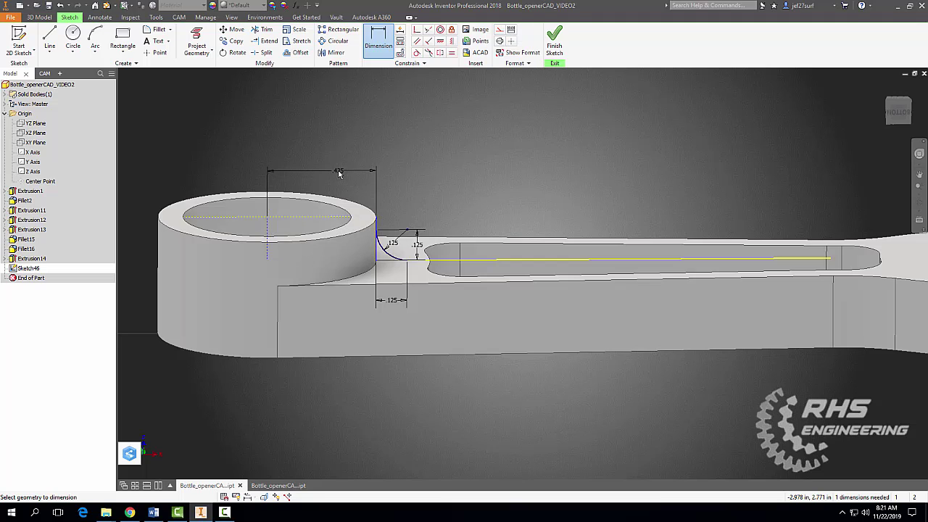
{"action": "left_click", "coordinate": [339, 173]}
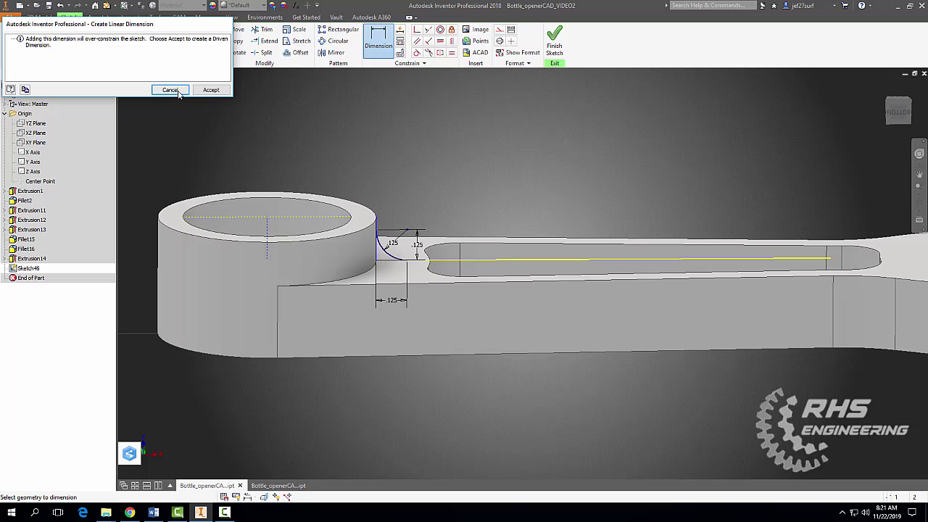
{"action": "left_click", "coordinate": [179, 92]}
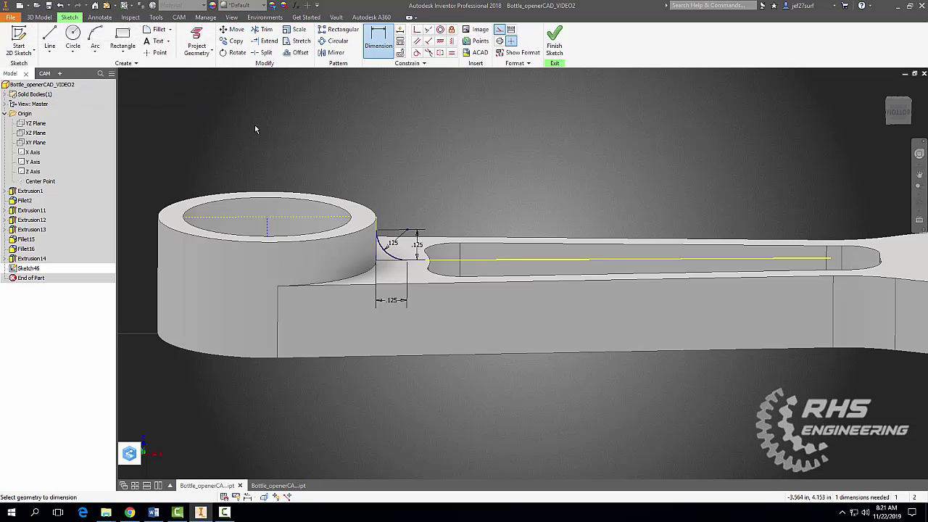
Step: Finish the sketch and revolve the fillet profile fully around the ring's vertical construction line
{"action": "left_click", "coordinate": [555, 44]}
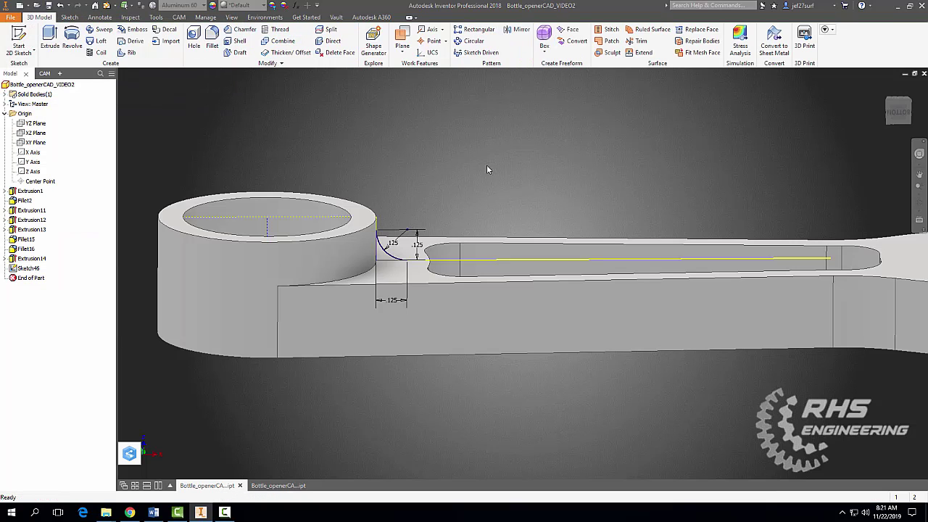
{"action": "middle_click_drag", "start_coordinate": [486, 164], "coordinate": [438, 170], "text": "shift"}
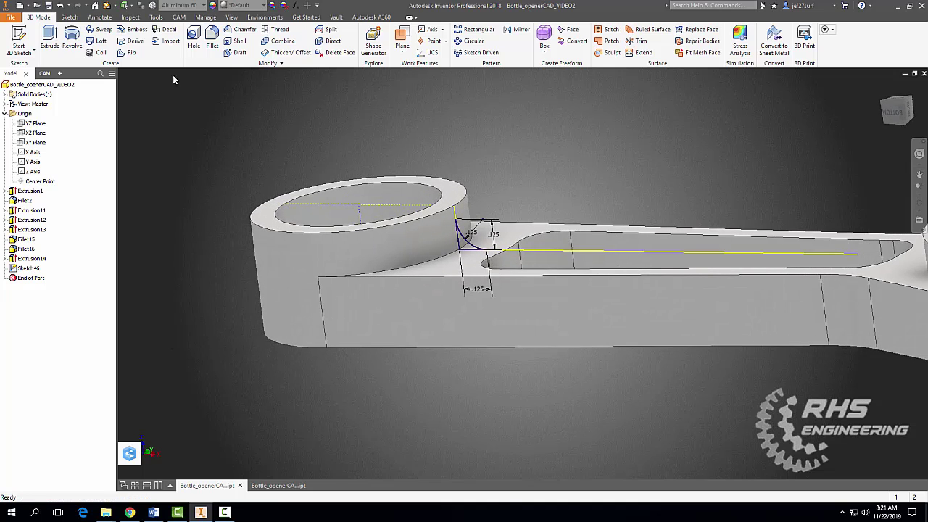
{"action": "left_click", "coordinate": [71, 40]}
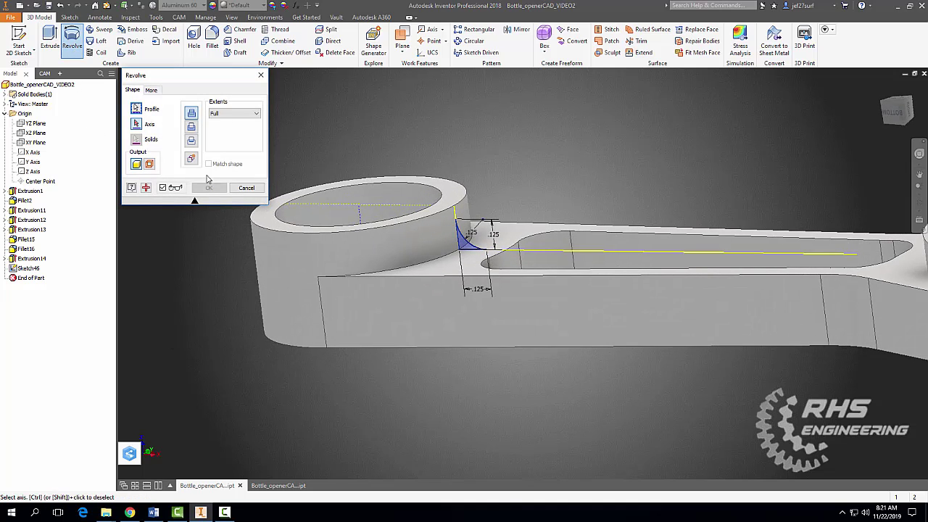
{"action": "left_click", "coordinate": [358, 215]}
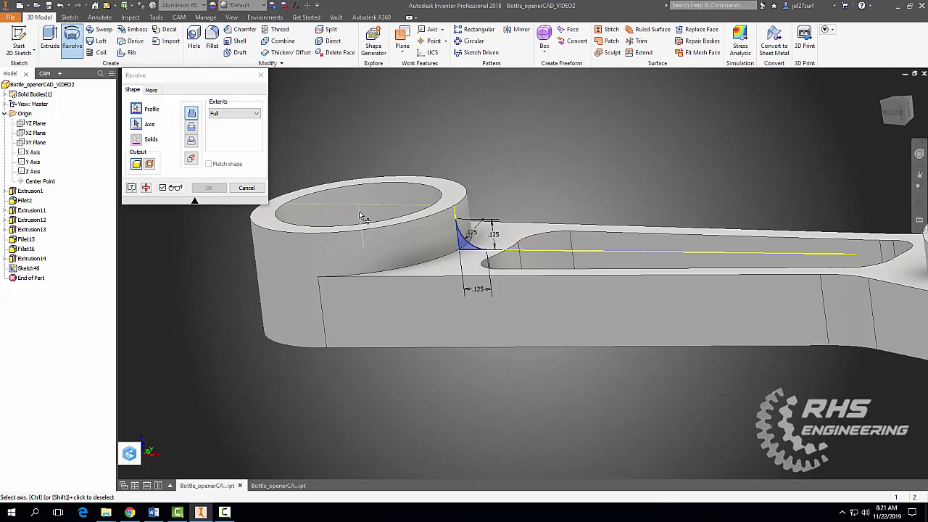
{"action": "left_click", "coordinate": [210, 187]}
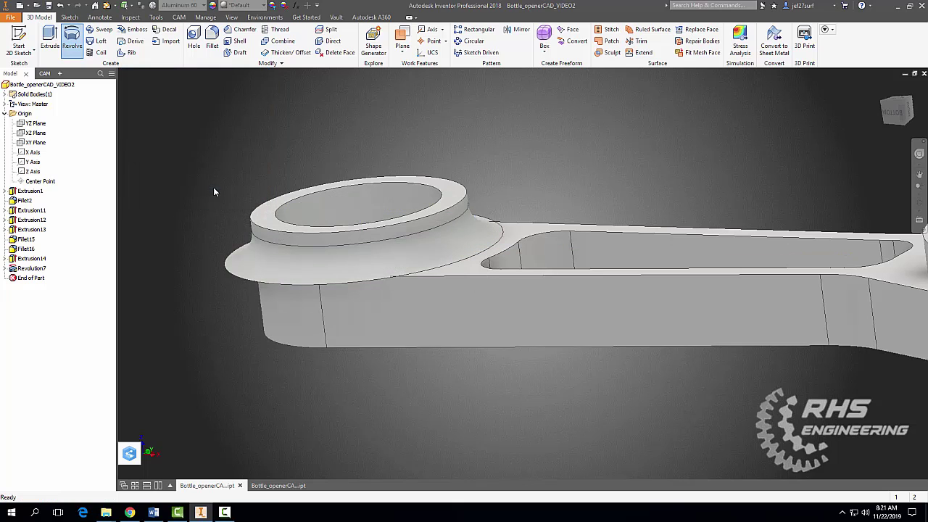
Step: Start a sketch on the XZ plane and project the opener head's outer vertical edge beside the handle
{"action": "middle_click_drag", "start_coordinate": [709, 399], "coordinate": [556, 353]}
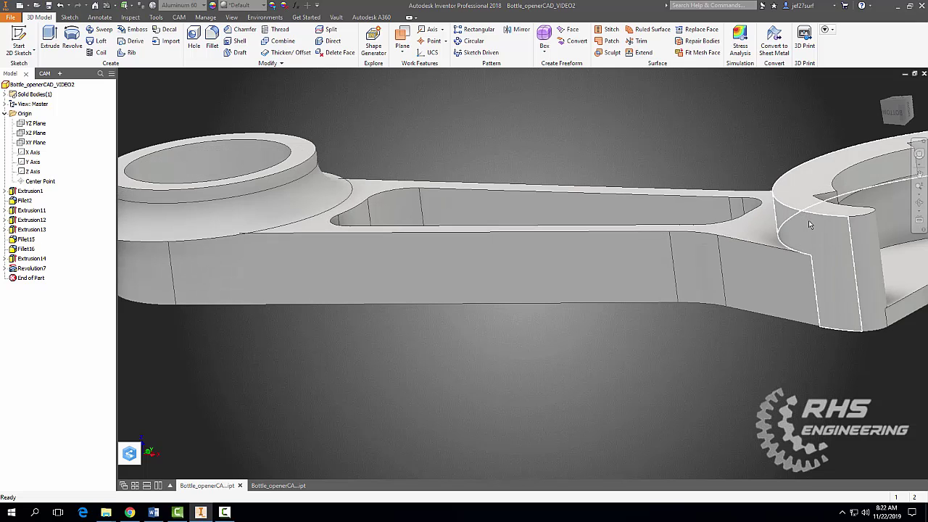
{"action": "key", "text": "F6"}
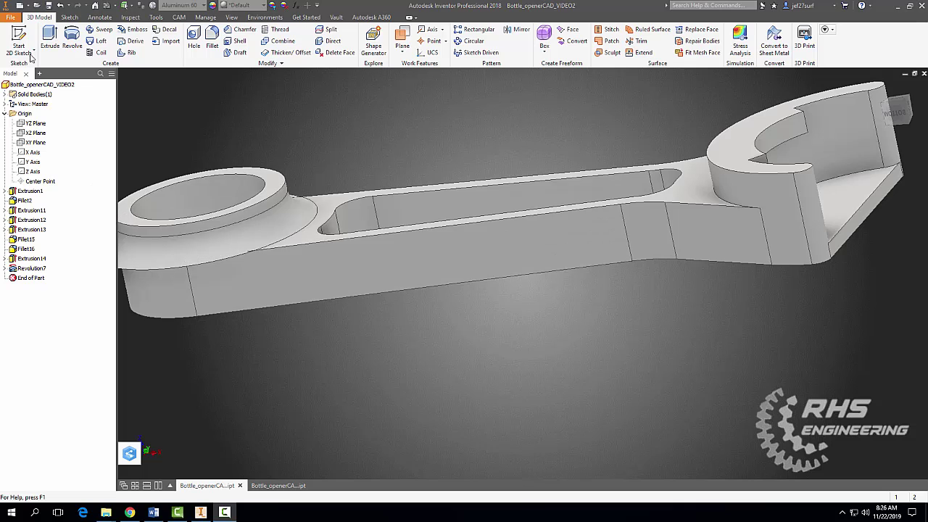
{"action": "left_click", "coordinate": [37, 134]}
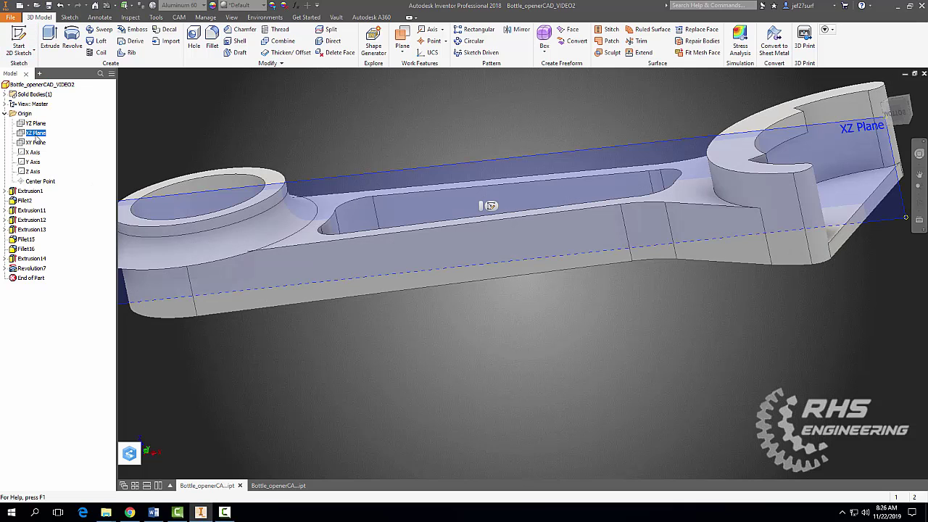
{"action": "left_click", "coordinate": [20, 42]}
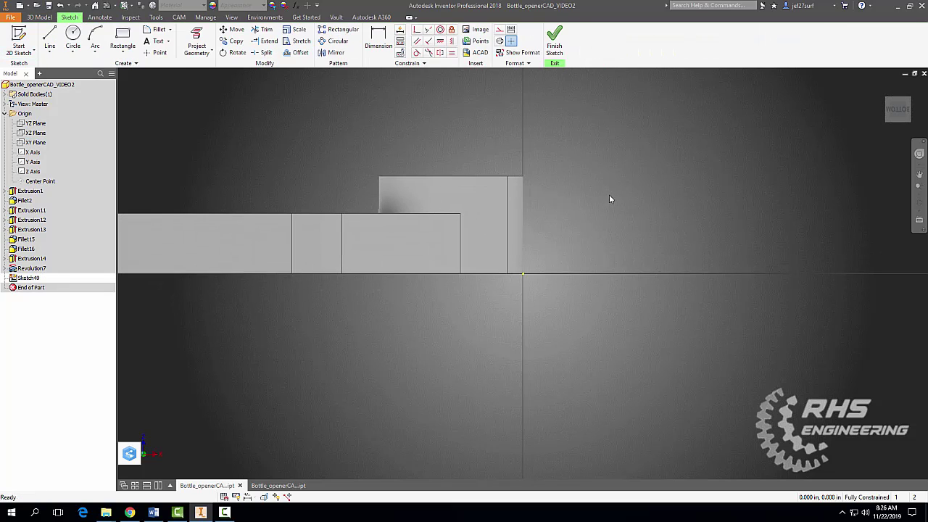
{"action": "left_click", "coordinate": [196, 42]}
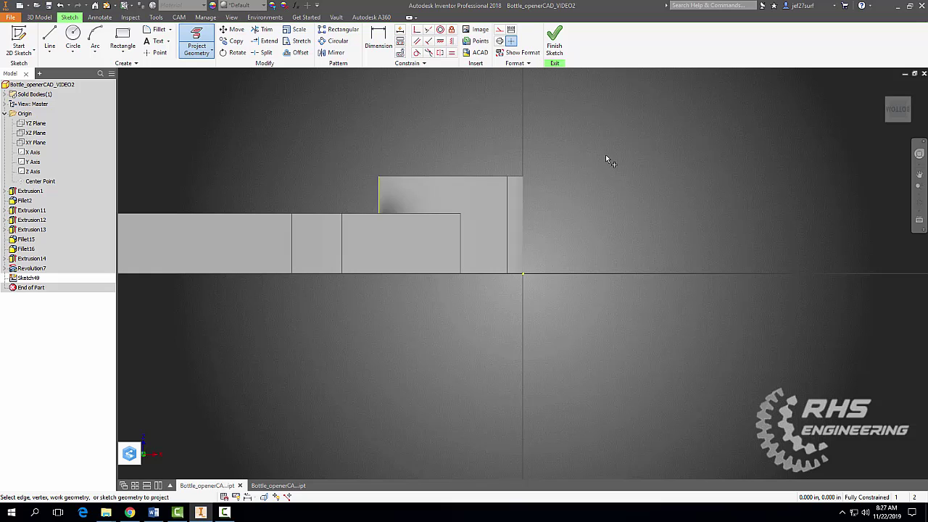
Step: Project the inner top edge of the head's near arm and the base plate's edge at the open end
{"action": "key", "text": "F6"}
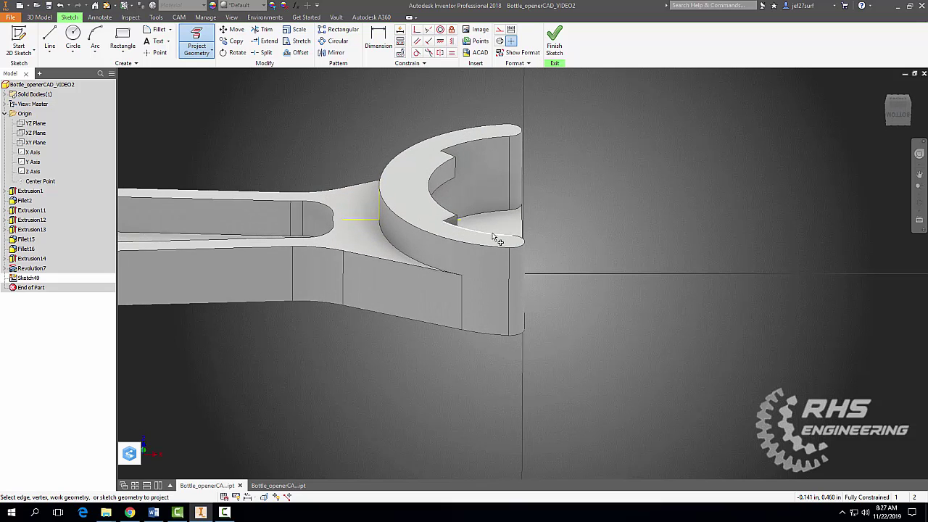
{"action": "left_click", "coordinate": [493, 237]}
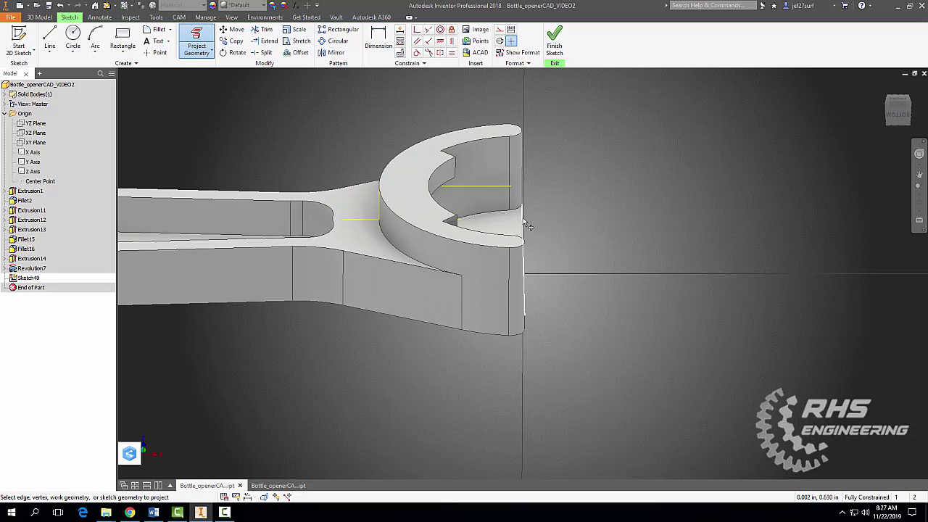
{"action": "left_click", "coordinate": [523, 219]}
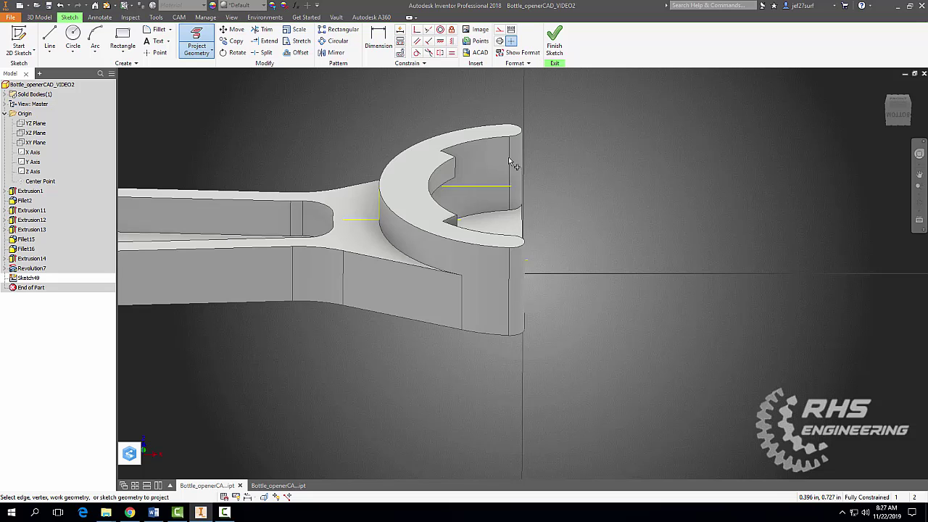
Step: Draw a horizontal line 0.125 in long along the handle's top, ending at the lower end of the head's projected vertical edge
{"action": "left_click_drag", "start_coordinate": [897, 114], "coordinate": [894, 120]}
{"action": "left_click", "coordinate": [896, 116]}
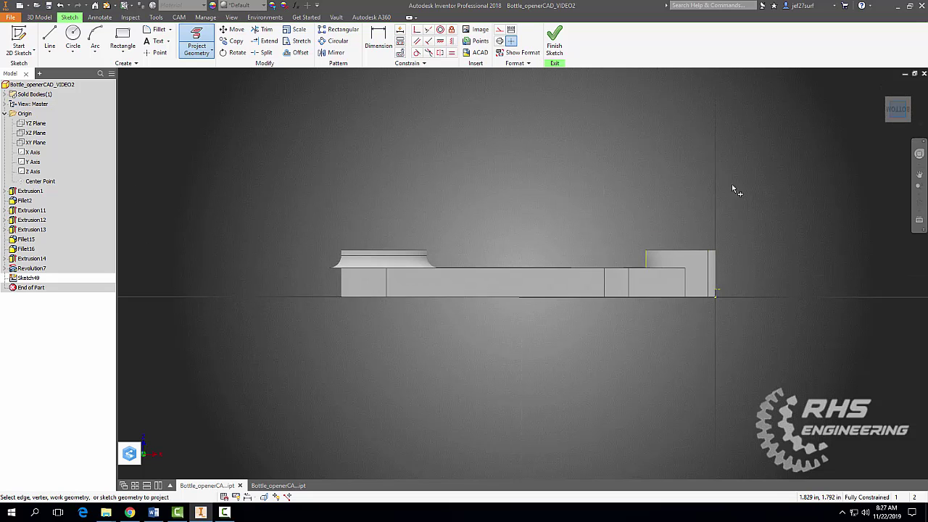
{"action": "scroll", "coordinate": [706, 284], "scroll_direction": "up", "scroll_amount": 3}
{"action": "left_click_drag", "start_coordinate": [635, 155], "coordinate": [681, 142]}
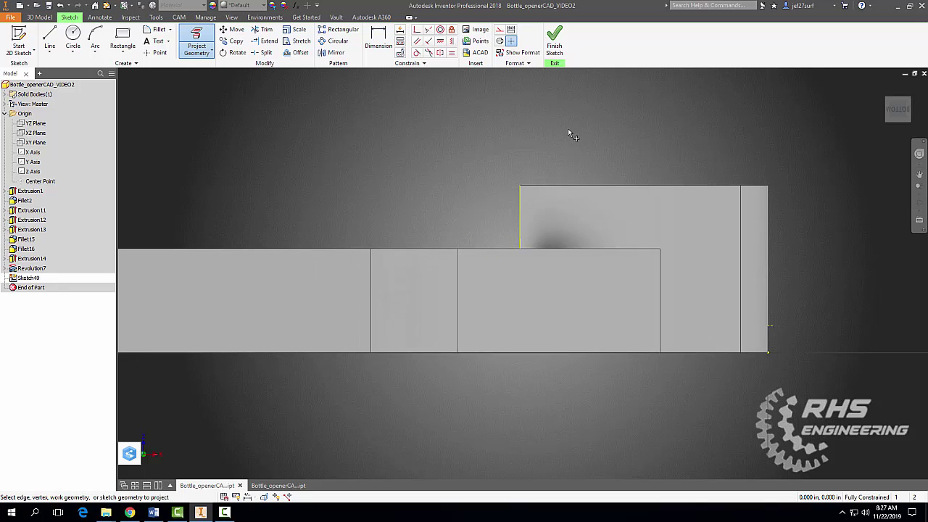
{"action": "left_click", "coordinate": [50, 40]}
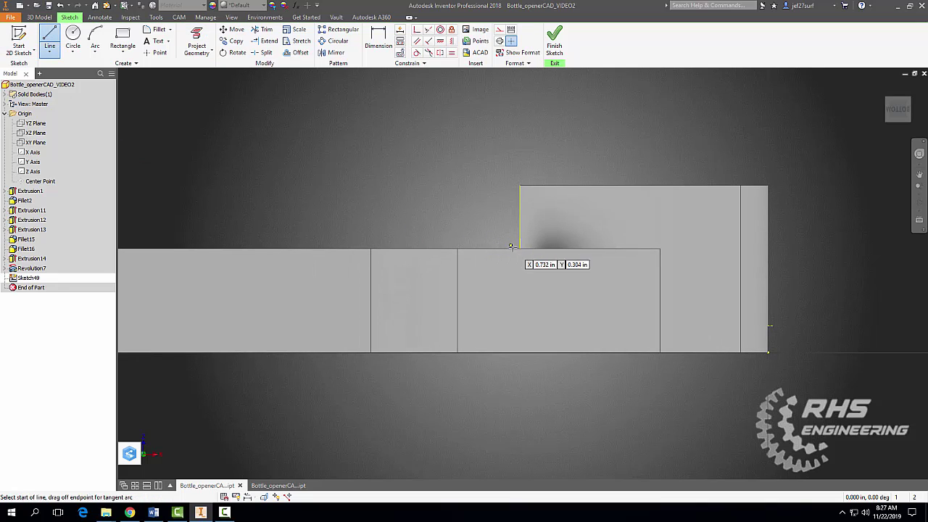
{"action": "left_click", "coordinate": [458, 248]}
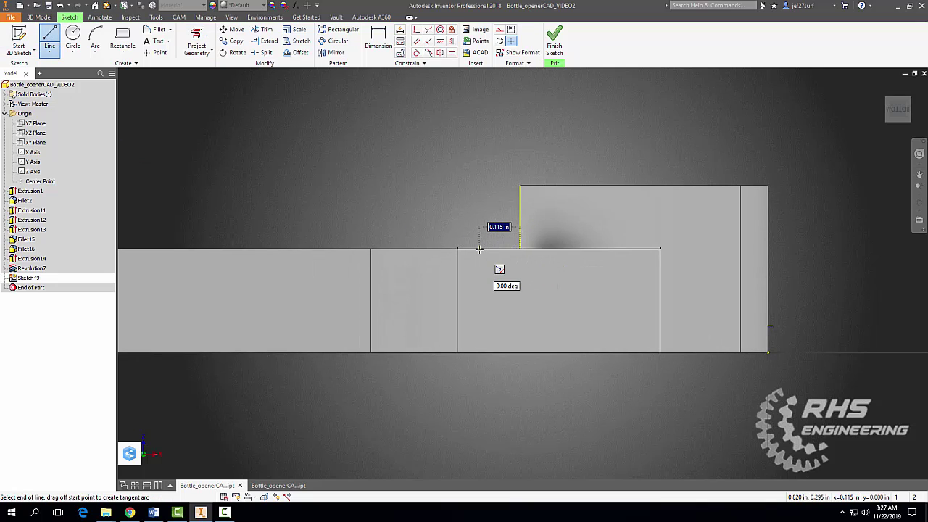
{"action": "type", "text": ".125"}
{"action": "key", "text": "Return"}
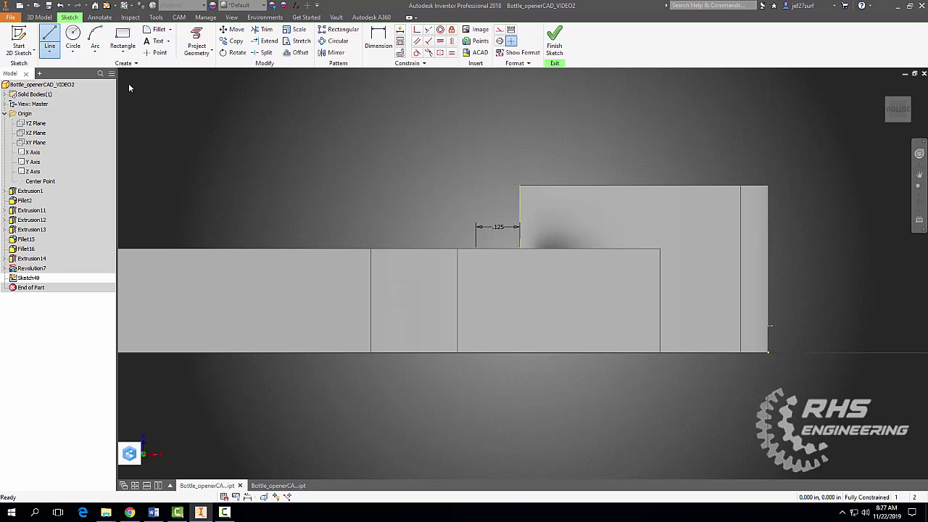
Step: Draw a vertical line 0.125 in long up the head's outer wall from the horizontal line's end at the handle
{"action": "left_click", "coordinate": [49, 40]}
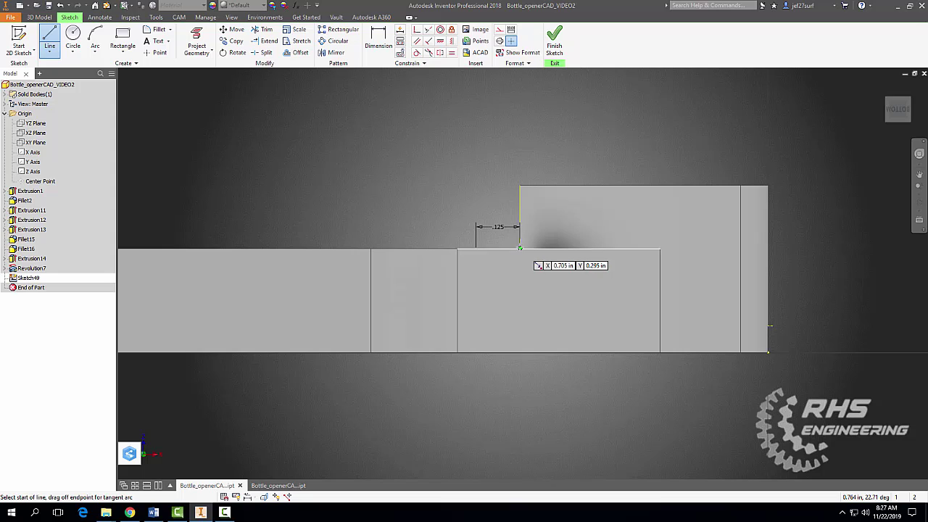
{"action": "left_click", "coordinate": [520, 216]}
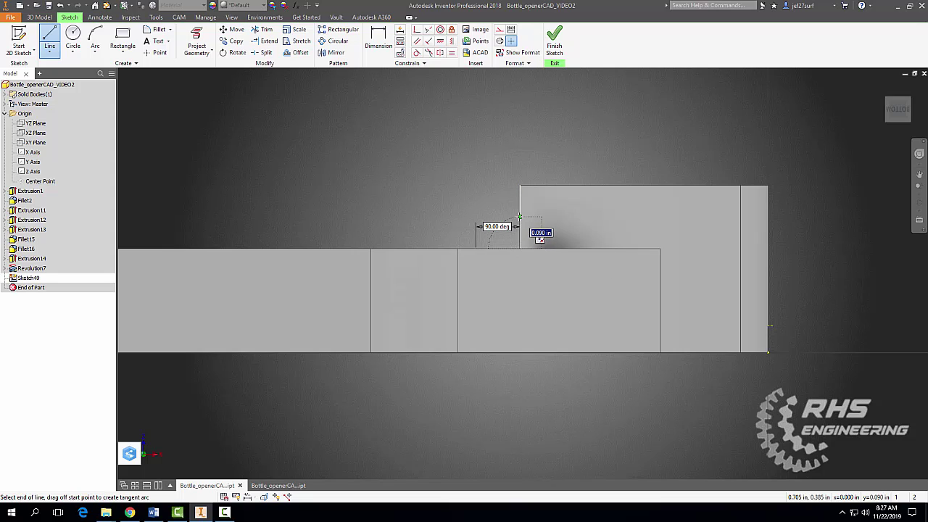
{"action": "key", "text": "Return"}
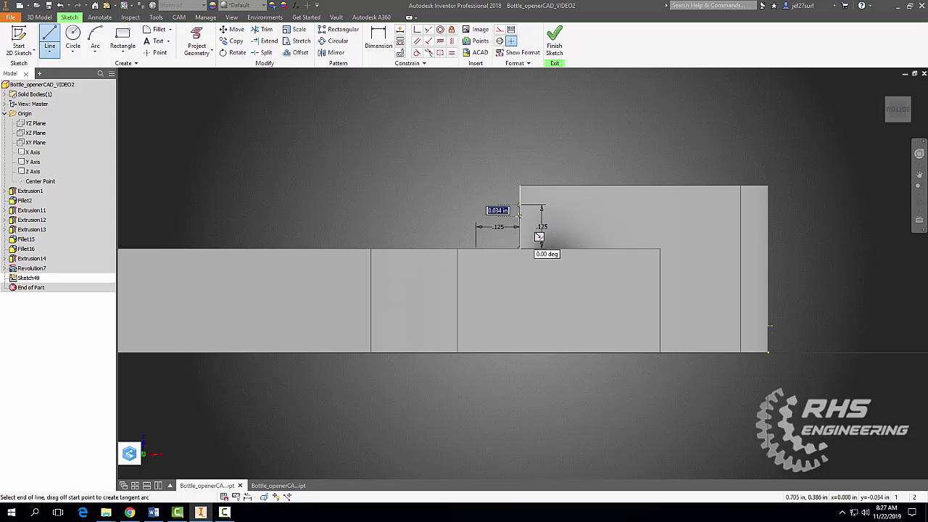
{"action": "key", "text": "Escape"}
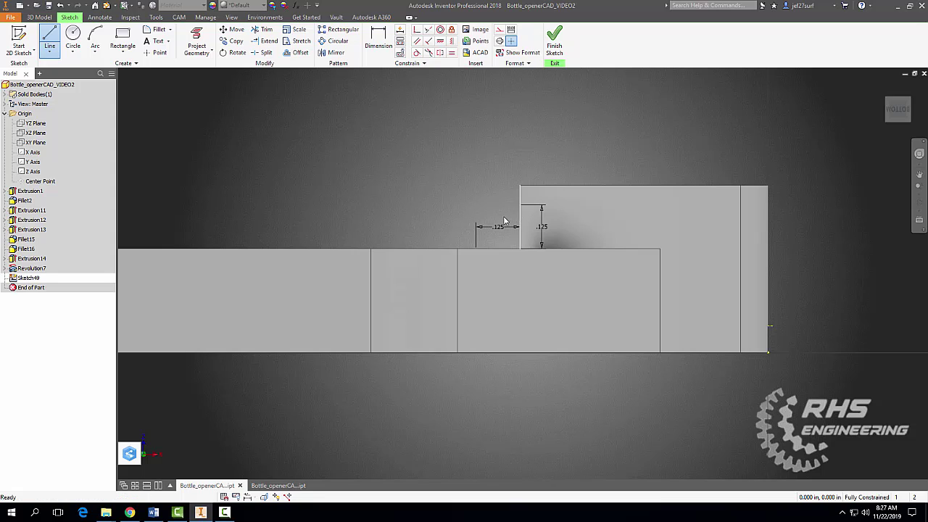
{"action": "key", "text": "Escape"}
Step: Close the fillet profile with a concave three-point arc of 0.125 in radius joining the free ends of both lines
{"action": "left_click", "coordinate": [95, 39]}
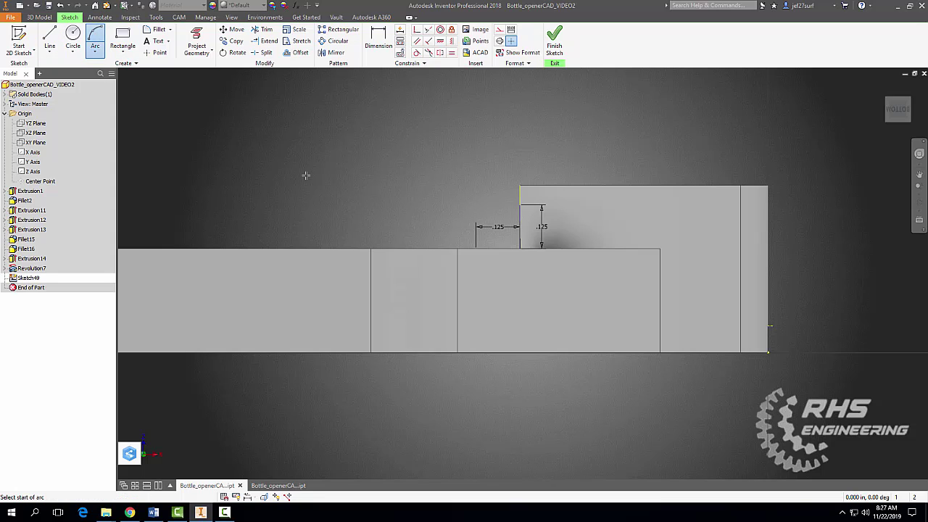
{"action": "left_click", "coordinate": [519, 206]}
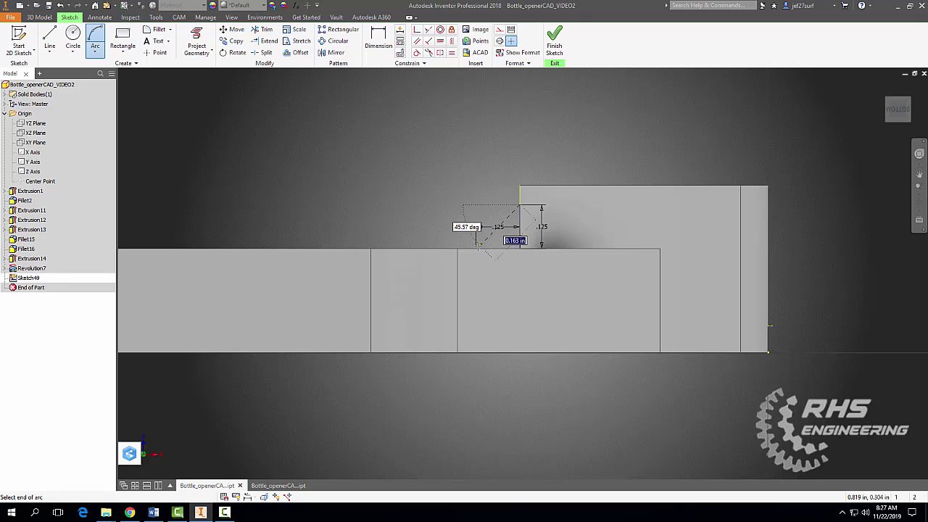
{"action": "left_click", "coordinate": [477, 249]}
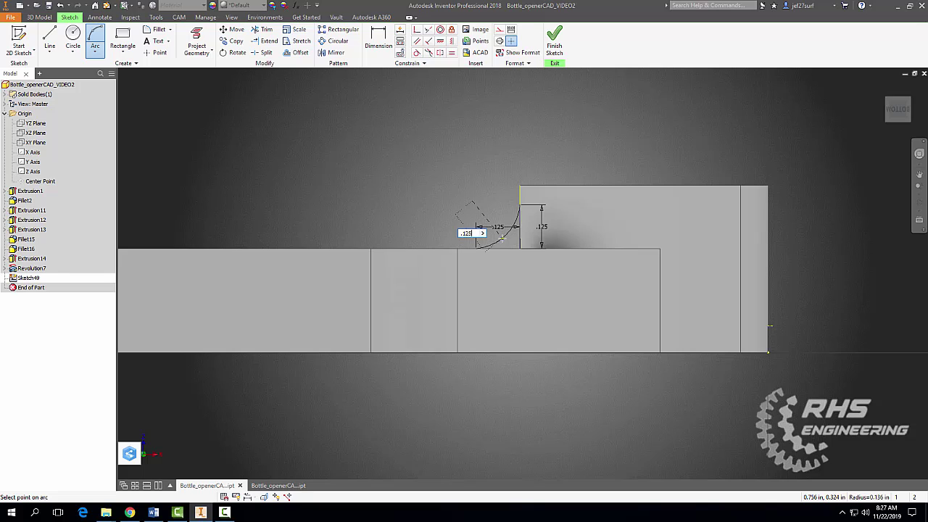
{"action": "left_click", "coordinate": [502, 237]}
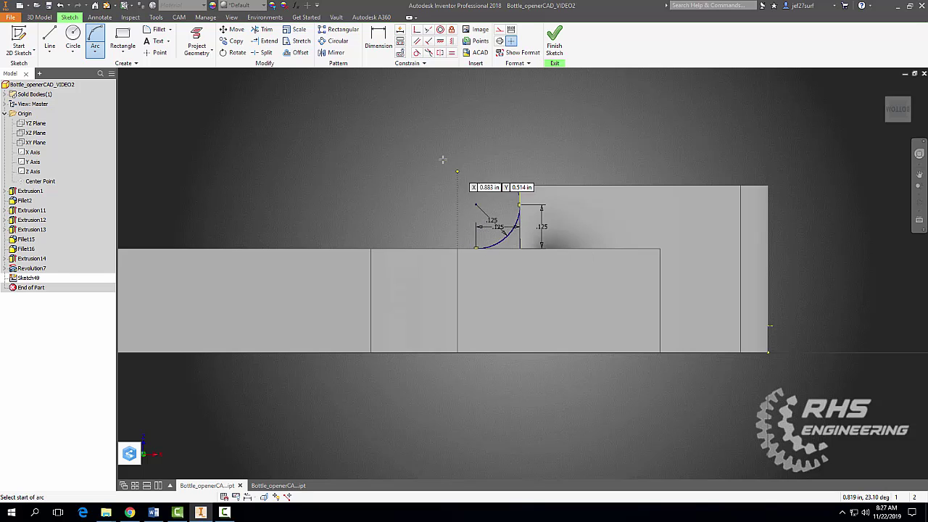
{"action": "key", "text": "Escape"}
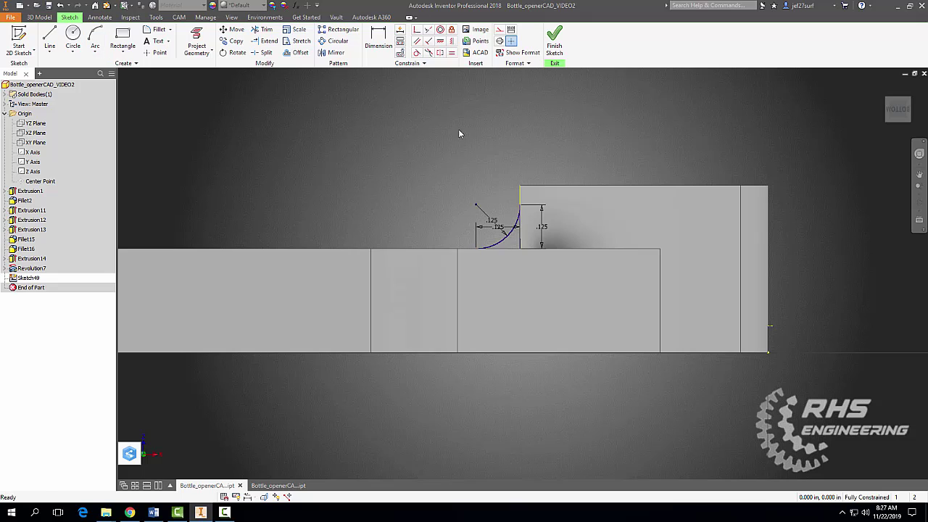
Step: Draw a vertical construction line about 0.14 in long down from the outer end of the head's projected top edge
{"action": "left_click", "coordinate": [49, 36]}
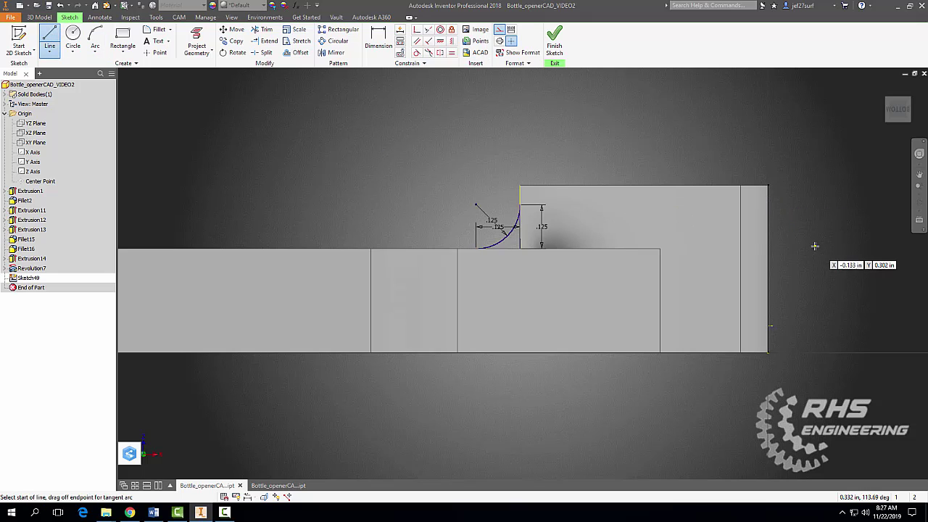
{"action": "left_click", "coordinate": [767, 183]}
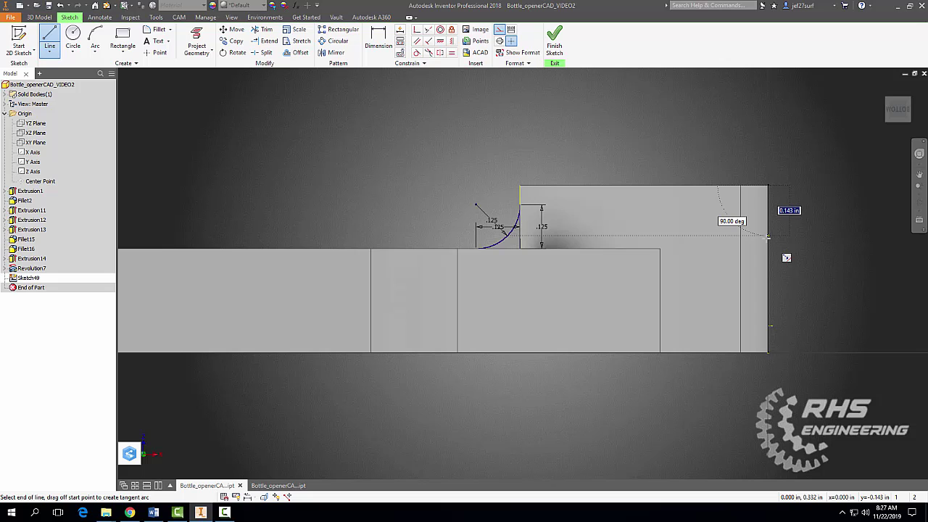
{"action": "double_click", "coordinate": [769, 235]}
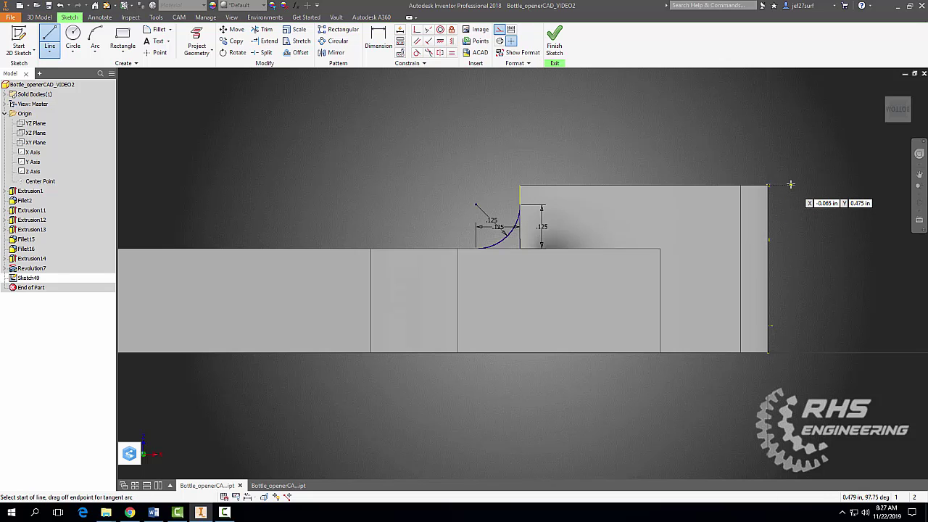
{"action": "key", "text": "Escape"}
Step: Finish the sketch and revolve the fillet profile fully around the vertical construction line at the opener head
{"action": "mouse_move", "coordinate": [814, 186]}
{"action": "middle_mouse_down", "text": "shift"}
{"action": "mouse_move", "coordinate": [809, 199]}
{"action": "mouse_move", "coordinate": [762, 193]}
{"action": "mouse_move", "coordinate": [829, 193]}
{"action": "middle_mouse_up", "text": "shift"}
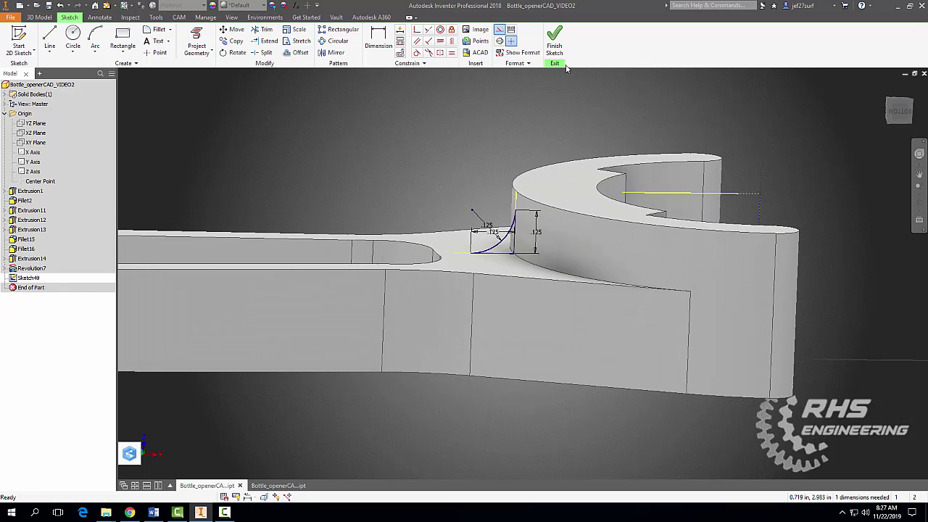
{"action": "left_click", "coordinate": [554, 40]}
{"action": "middle_click_drag", "start_coordinate": [801, 158], "coordinate": [782, 157], "text": "shift"}
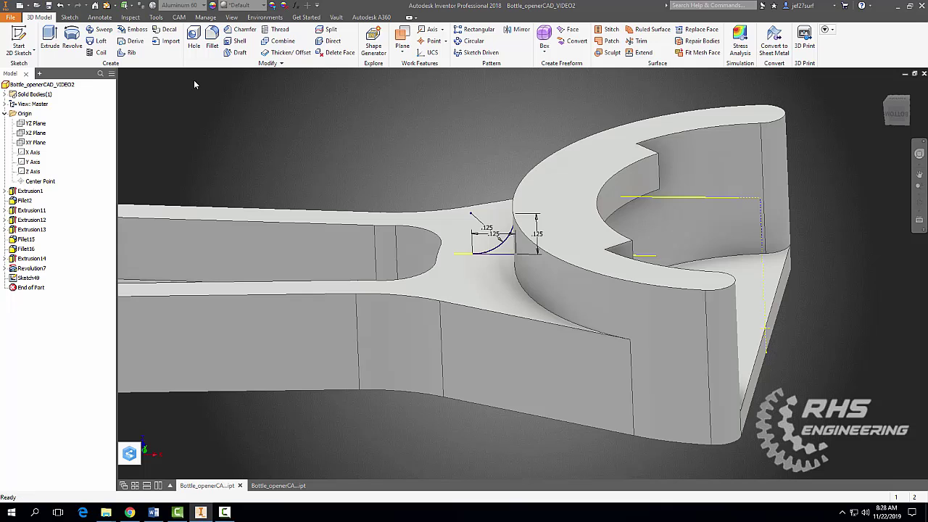
{"action": "left_click", "coordinate": [72, 40]}
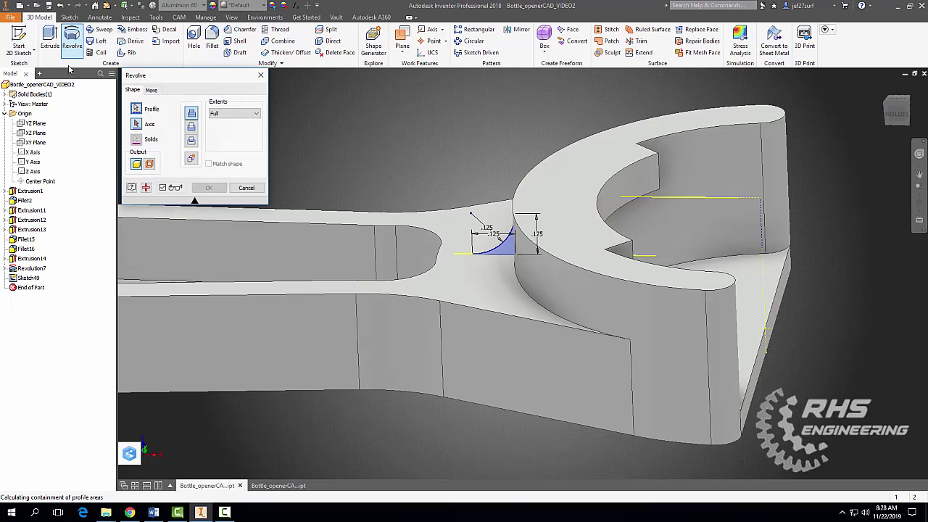
{"action": "left_click", "coordinate": [761, 229]}
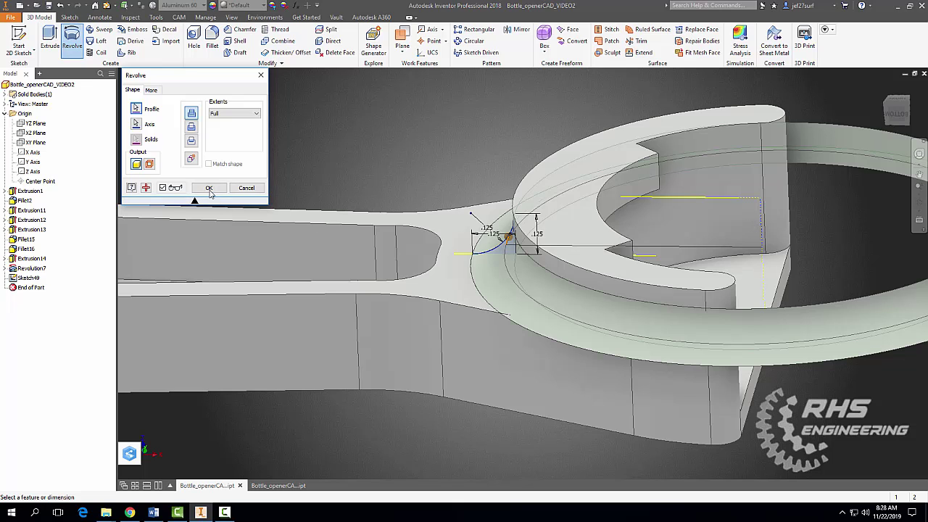
{"action": "left_click", "coordinate": [209, 187]}
{"action": "scroll", "coordinate": [407, 150], "scroll_direction": "down", "scroll_amount": 2}
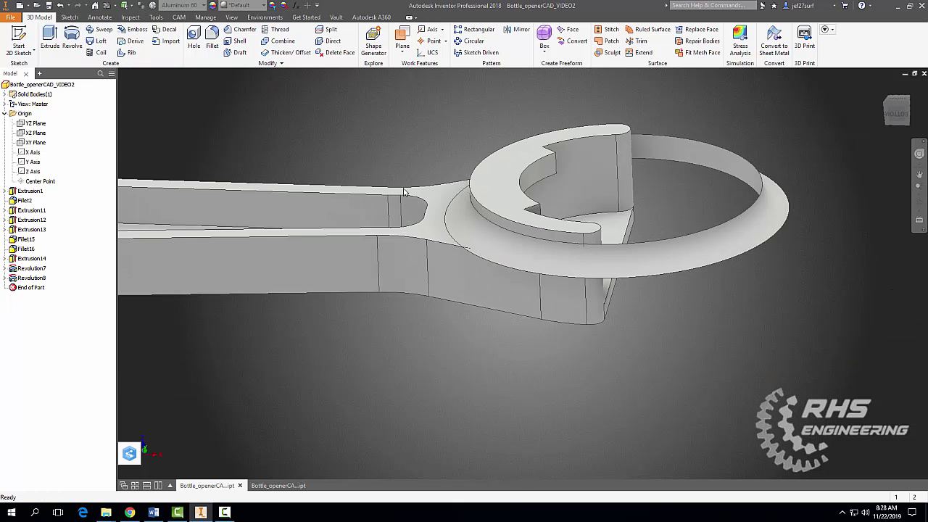
Step: Start a sketch on the flat underside of the revolved fillet that overhangs the ring end
{"action": "middle_click_drag", "start_coordinate": [425, 326], "coordinate": [603, 316], "text": "shift"}
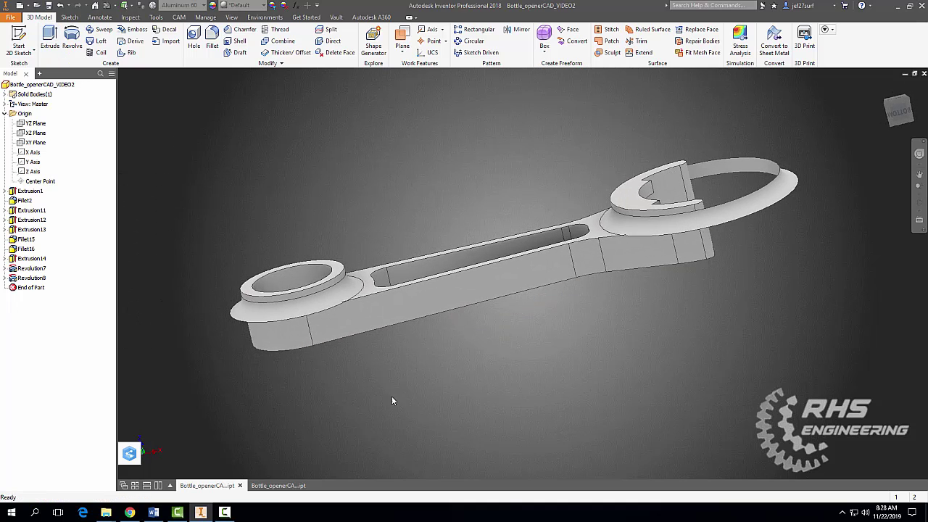
{"action": "key", "text": "Page_Up"}
{"action": "left_click", "coordinate": [388, 323]}
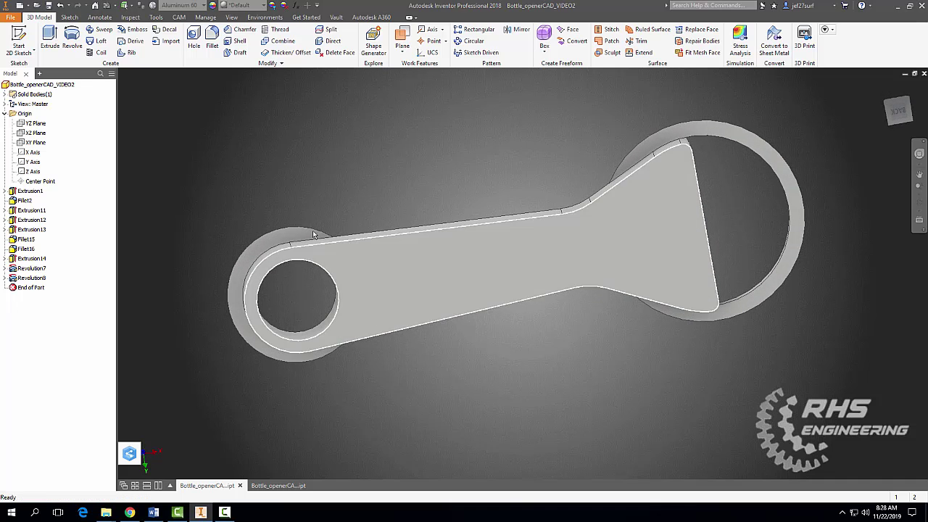
{"action": "key", "text": "s"}
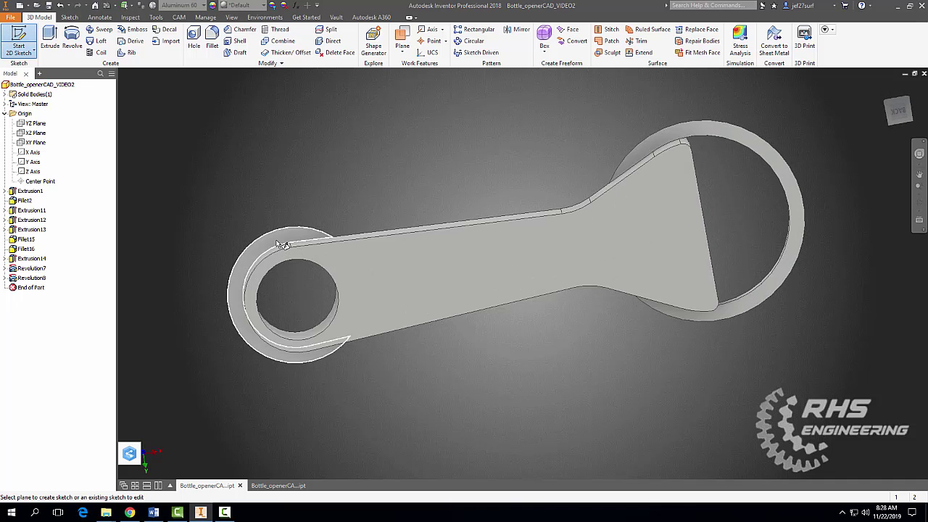
{"action": "left_click", "coordinate": [282, 244]}
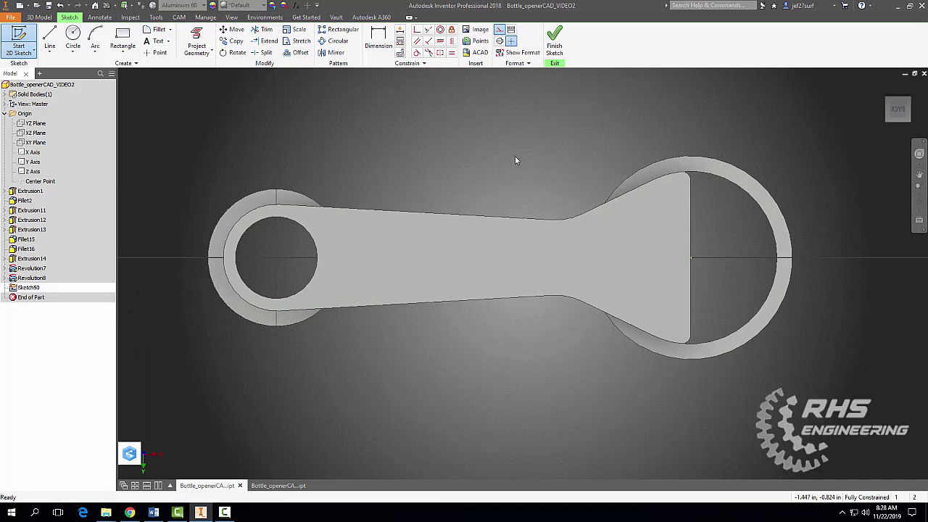
Step: Project the underside outlines of both overhanging fillets, at the ring and at the opener head, and finish the sketch
{"action": "key", "text": "p"}
{"action": "left_click", "coordinate": [304, 196]}
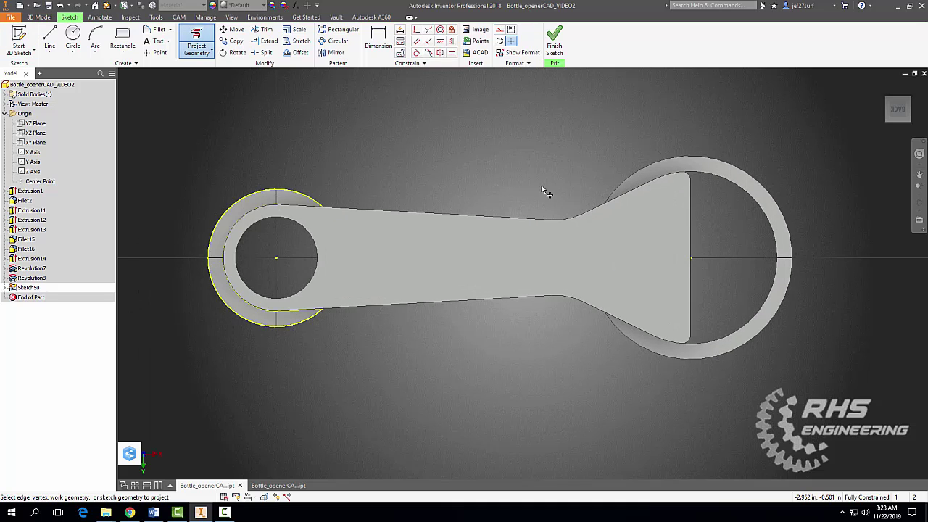
{"action": "left_click", "coordinate": [649, 179]}
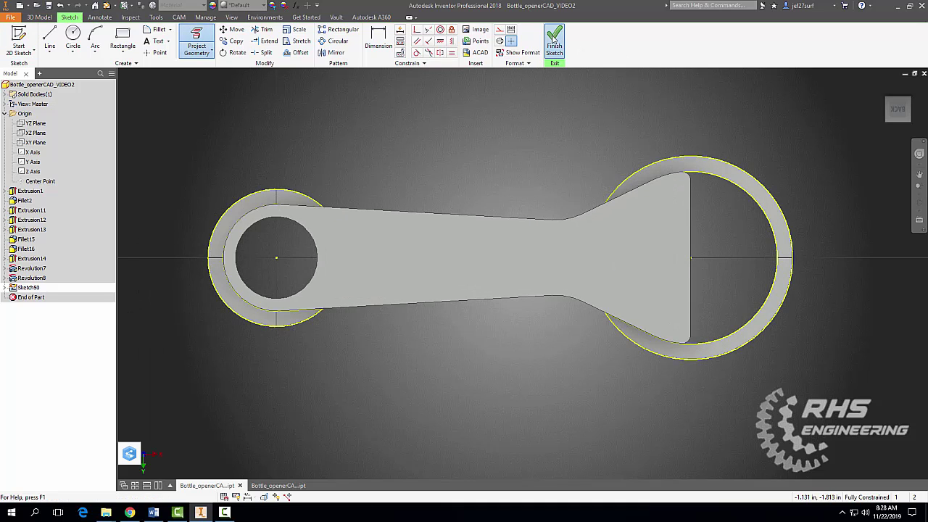
{"action": "left_click", "coordinate": [555, 40]}
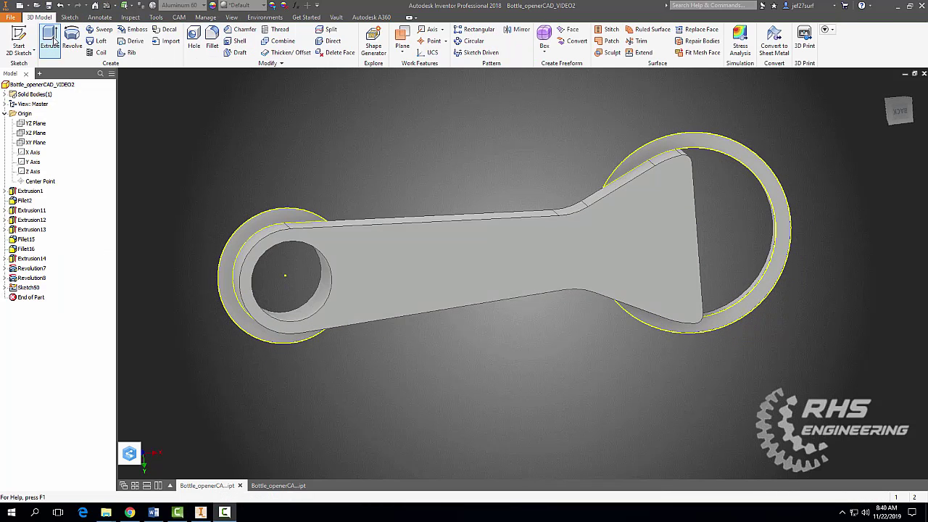
Step: Extrude both projected overhang profiles as a cut 0.2 in deep in the reversed direction, trimming the excess fillet material
{"action": "left_click", "coordinate": [53, 42]}
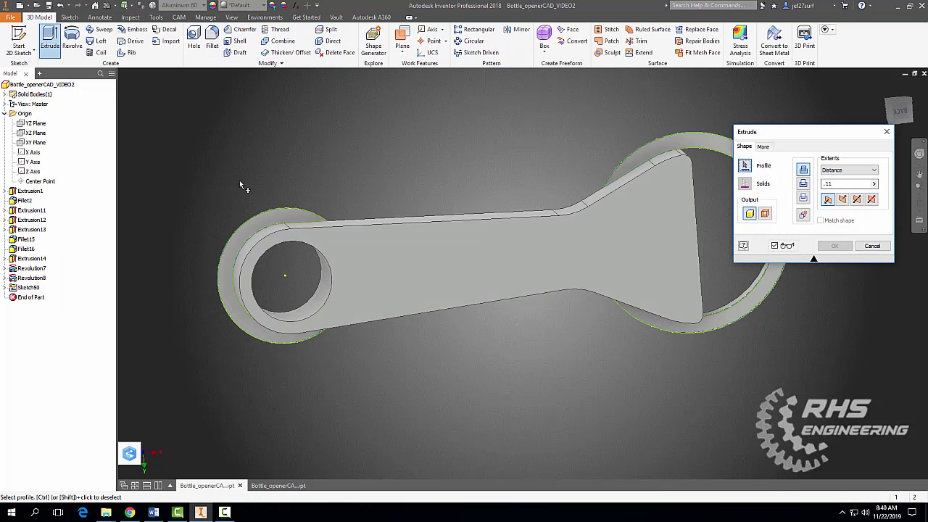
{"action": "left_click", "coordinate": [661, 152]}
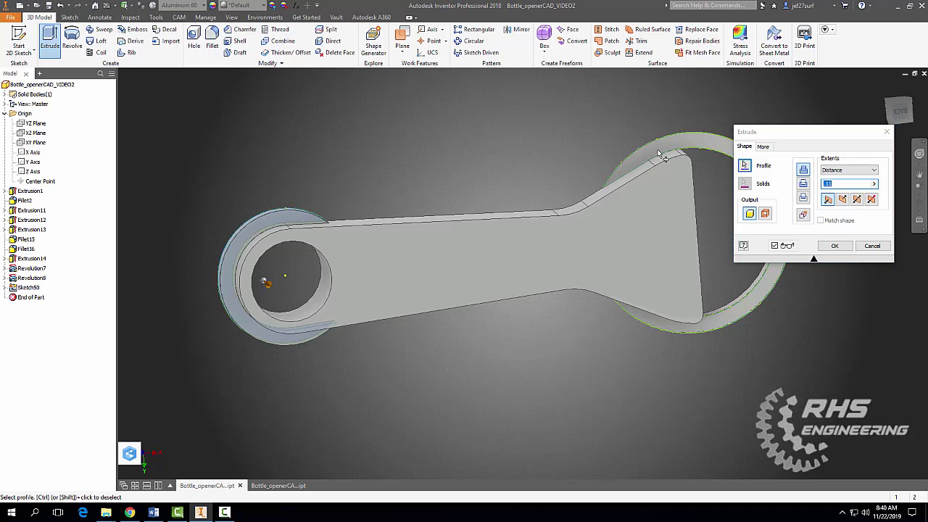
{"action": "left_click", "coordinate": [844, 201]}
{"action": "left_click", "coordinate": [837, 184]}
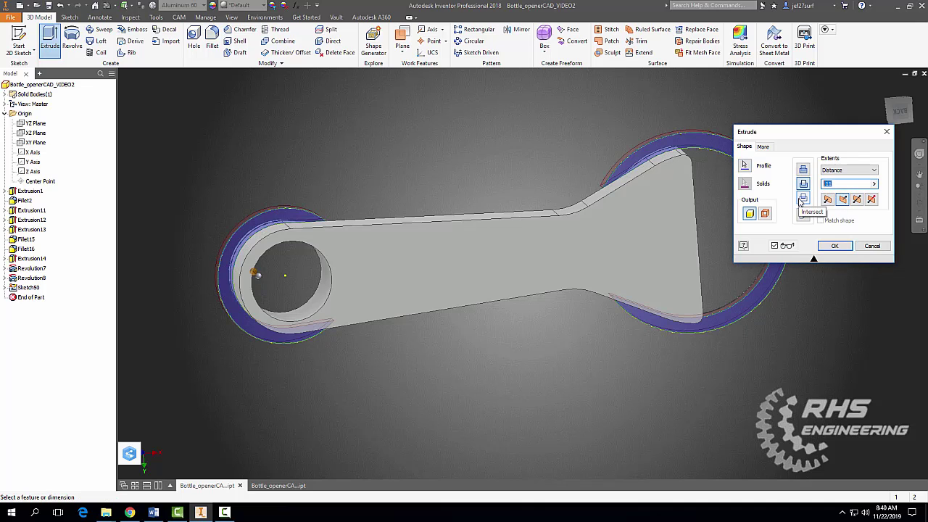
{"action": "type", "text": ".2"}
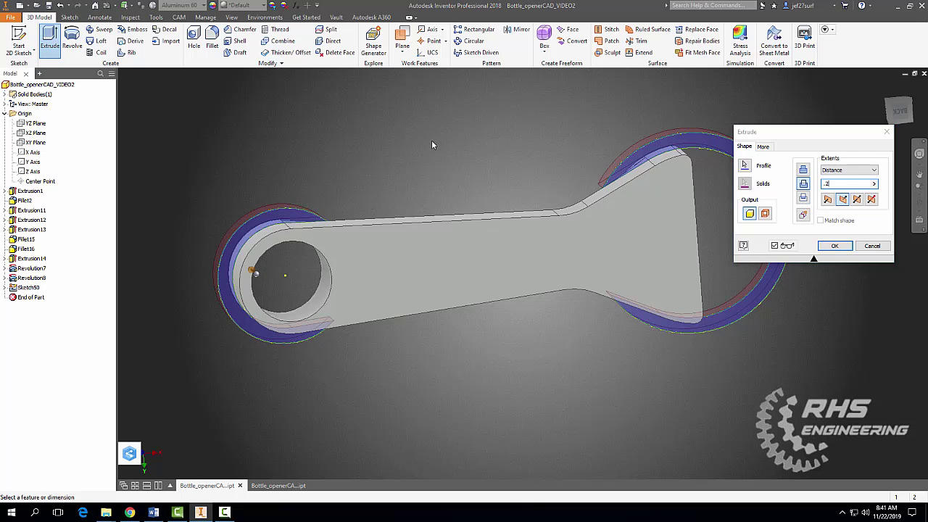
{"action": "middle_click_drag", "start_coordinate": [432, 145], "coordinate": [459, 190], "text": "shift"}
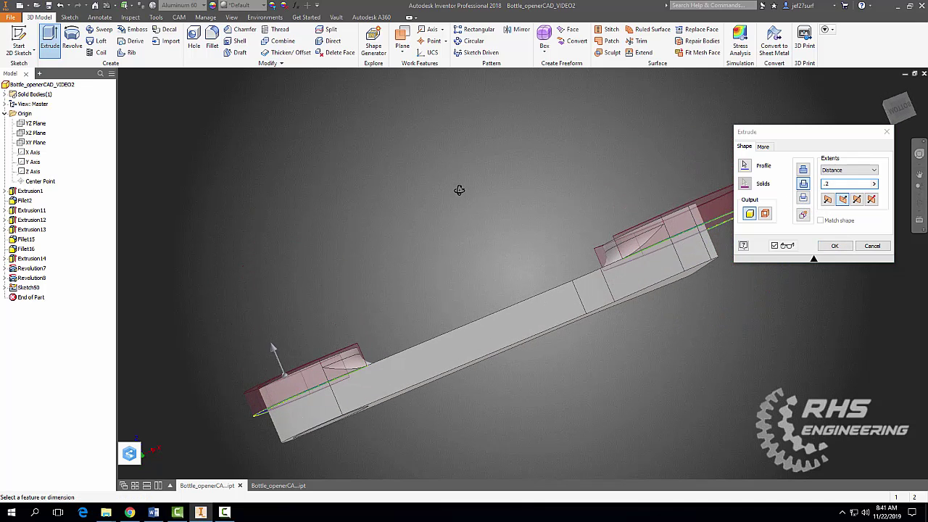
{"action": "left_click", "coordinate": [834, 245]}
{"action": "middle_click_drag", "start_coordinate": [431, 189], "coordinate": [490, 214], "text": "shift"}
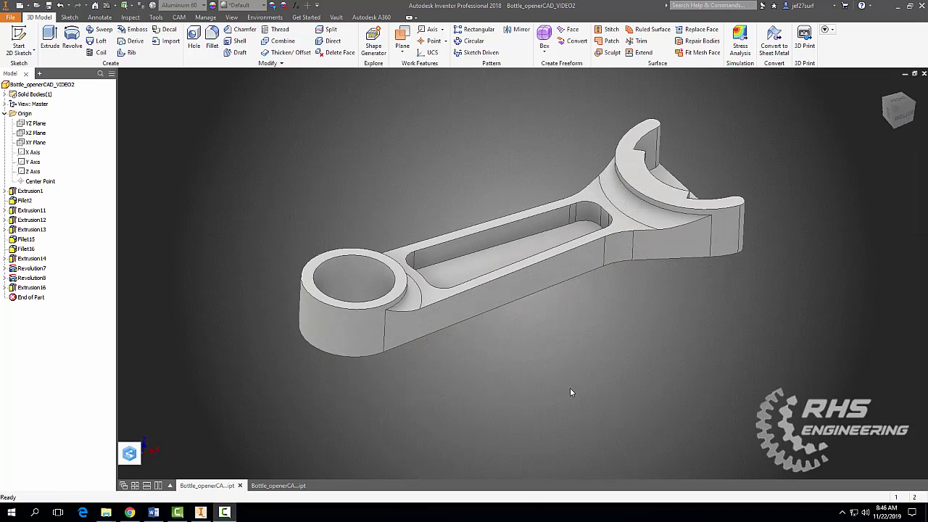
Step: Start a sketch on the base plate's narrow end face at the opener head's open end
{"action": "middle_click_drag", "start_coordinate": [671, 359], "coordinate": [636, 158], "text": "shift"}
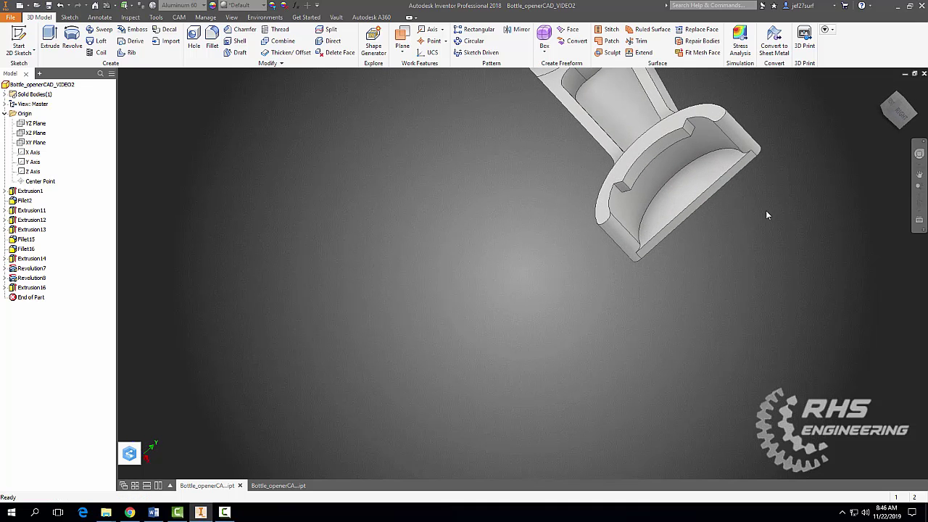
{"action": "key", "text": "Home"}
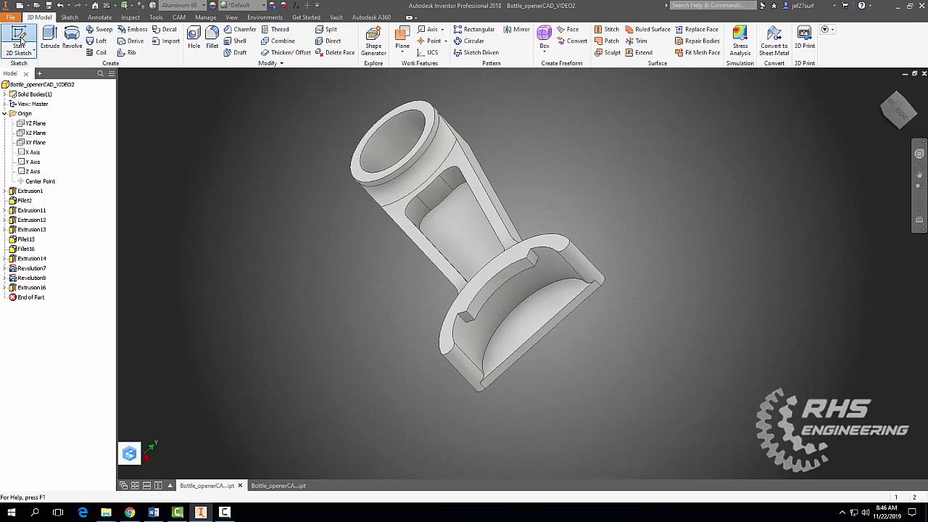
{"action": "left_click", "coordinate": [19, 42]}
{"action": "left_click", "coordinate": [547, 333]}
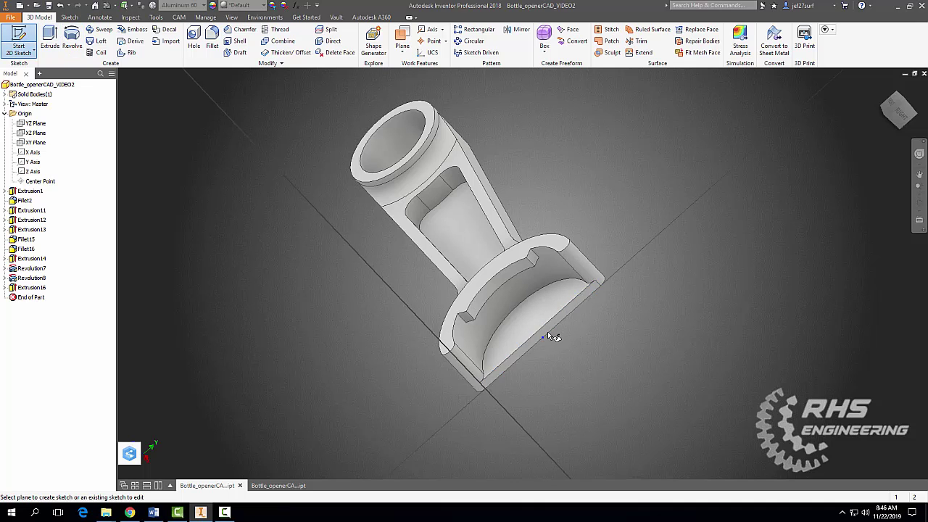
{"action": "left_click", "coordinate": [922, 97]}
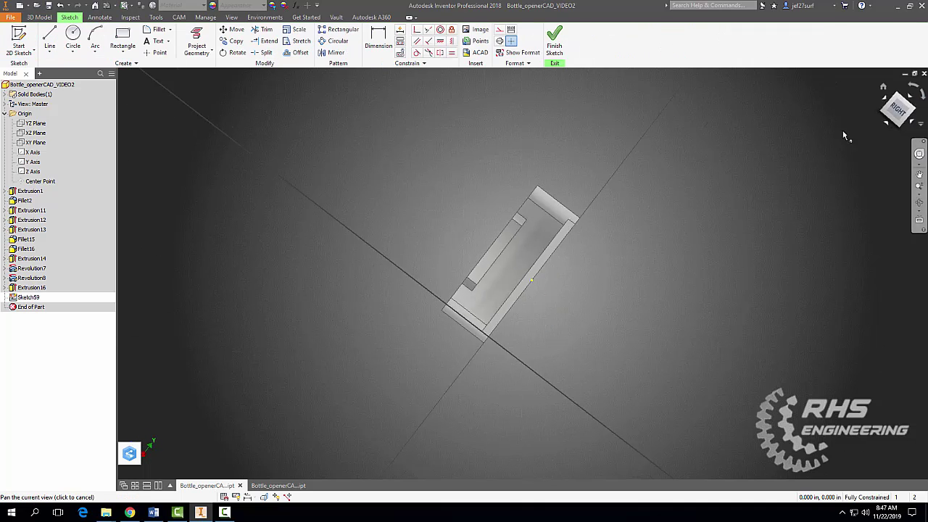
{"action": "scroll", "coordinate": [609, 246], "scroll_direction": "up", "scroll_amount": 5}
{"action": "middle_click_drag", "start_coordinate": [590, 300], "coordinate": [681, 251]}
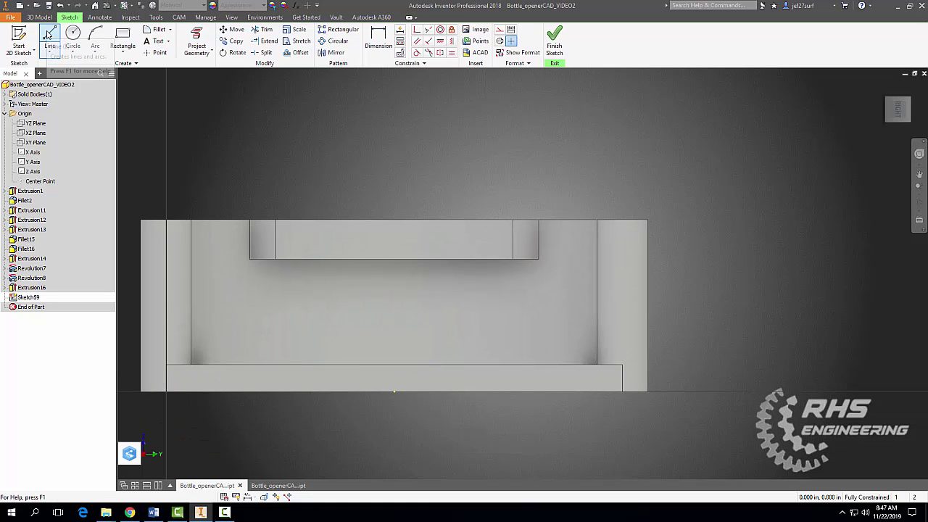
Step: Sketch a right triangle with 0.1 in horizontal and vertical legs, starting at the upper corner of the opener head's inner wall
{"action": "left_click", "coordinate": [48, 38]}
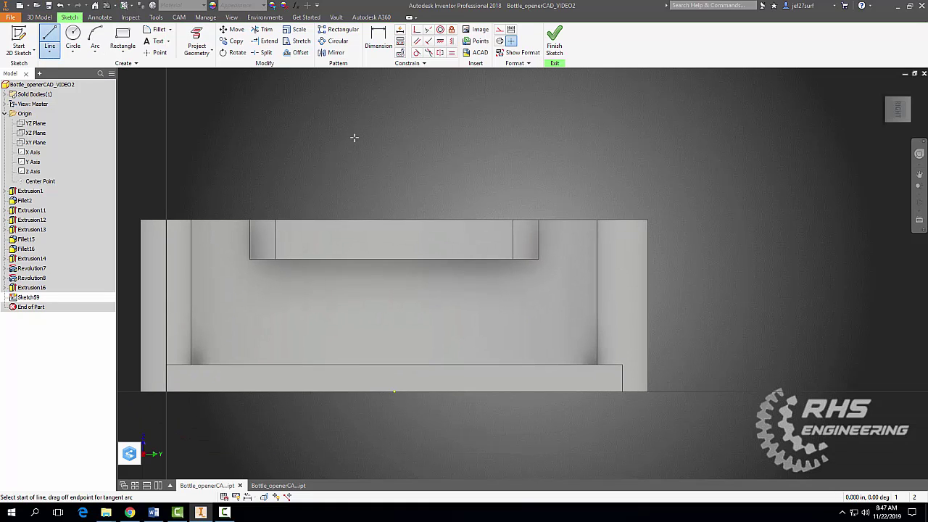
{"action": "left_click", "coordinate": [597, 219]}
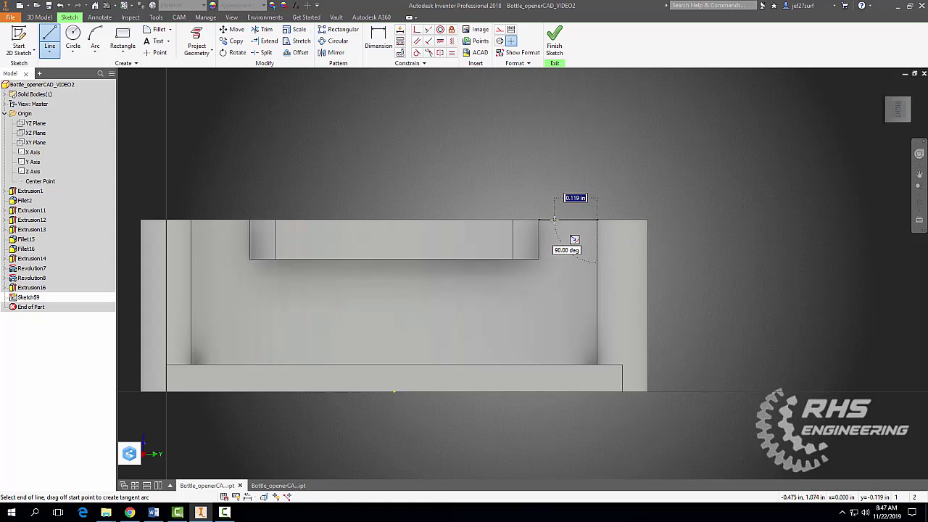
{"action": "type", "text": ".1"}
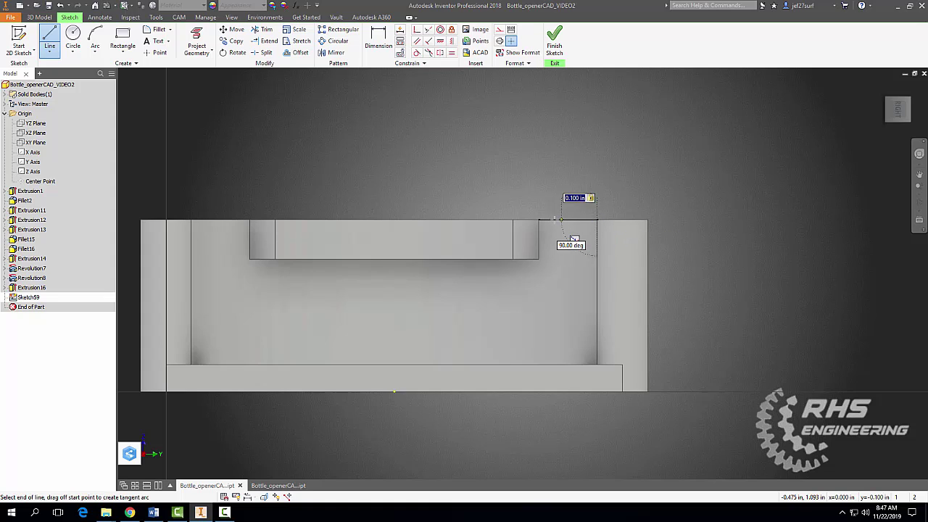
{"action": "key", "text": "Return"}
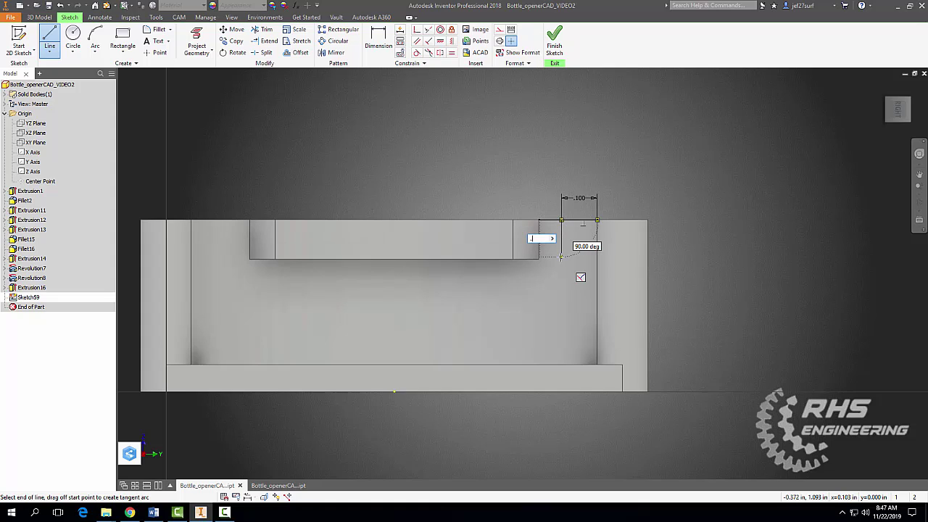
{"action": "type", "text": ".1"}
{"action": "key", "text": "Return"}
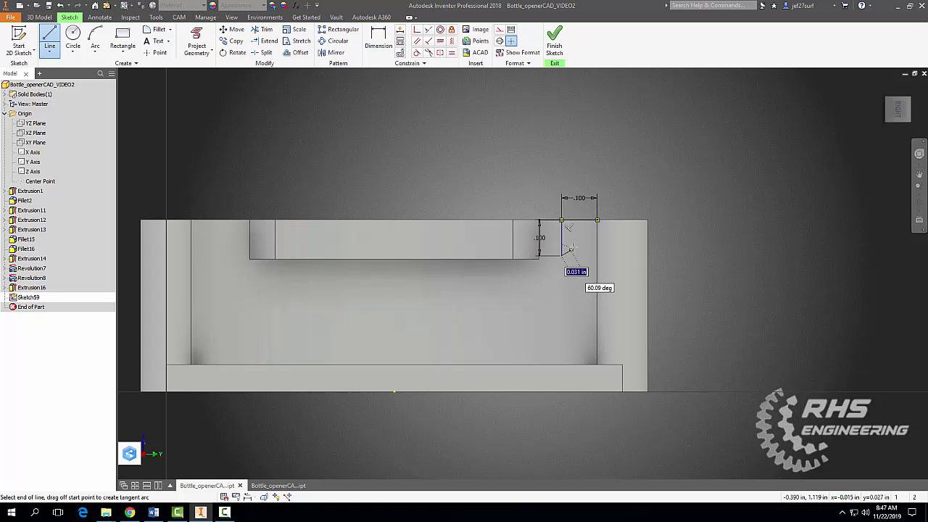
{"action": "left_click", "coordinate": [597, 219]}
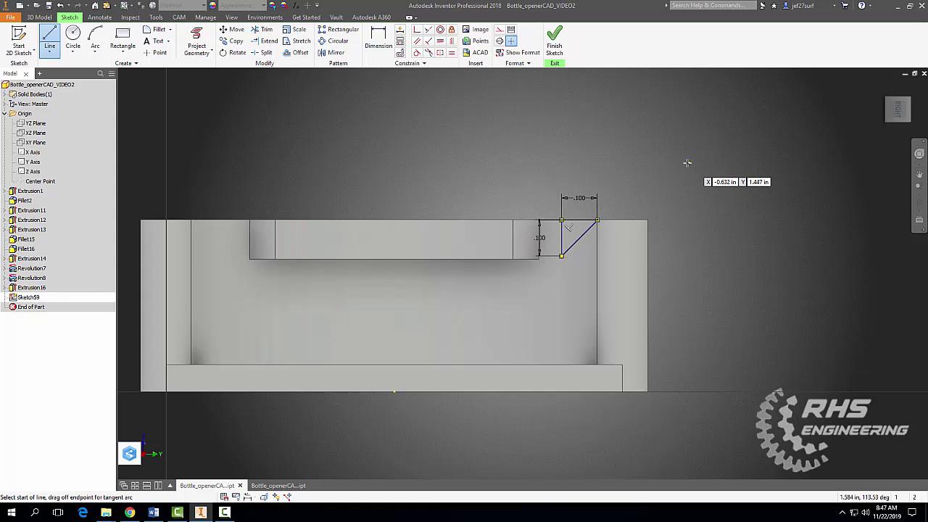
{"action": "key", "text": "Escape"}
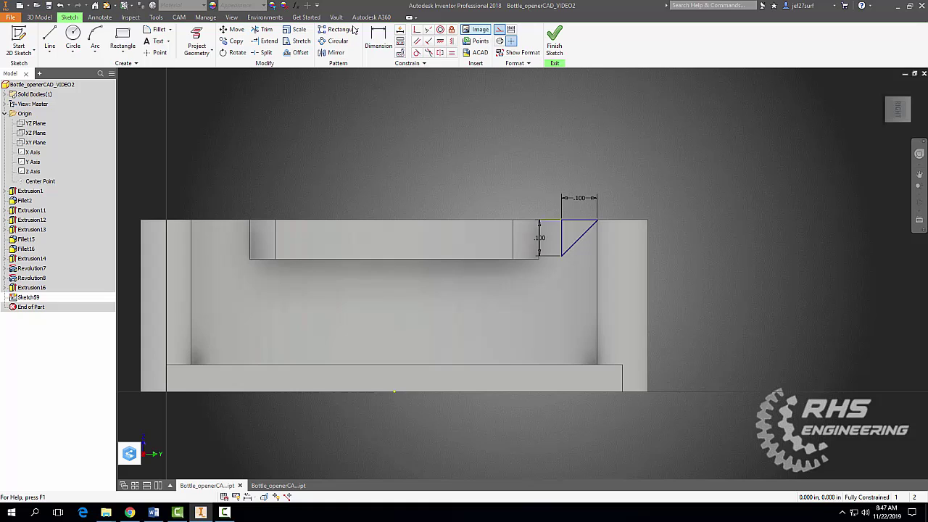
Step: Draw a vertical line about 0.15 in long up from the base plate's bottom midpoint and finish the sketch
{"action": "left_click", "coordinate": [49, 36]}
{"action": "left_click", "coordinate": [393, 392]}
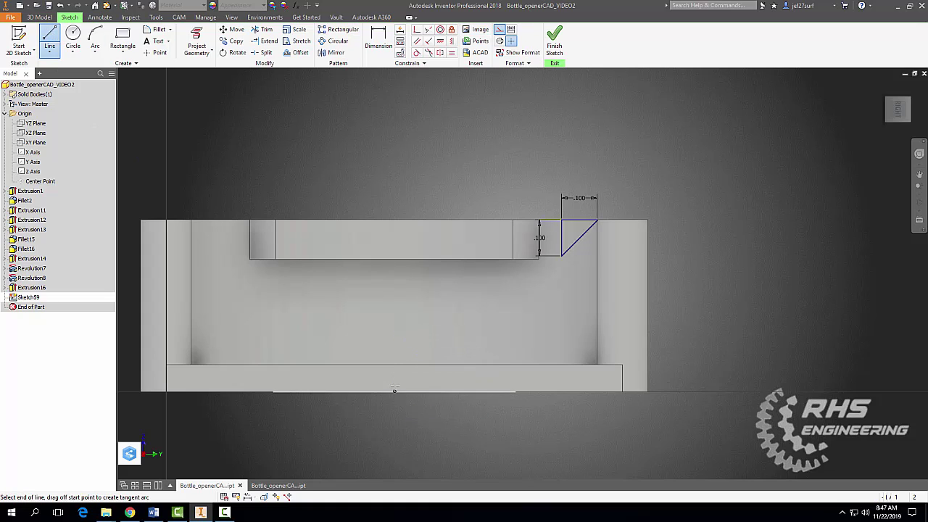
{"action": "left_click", "coordinate": [395, 338]}
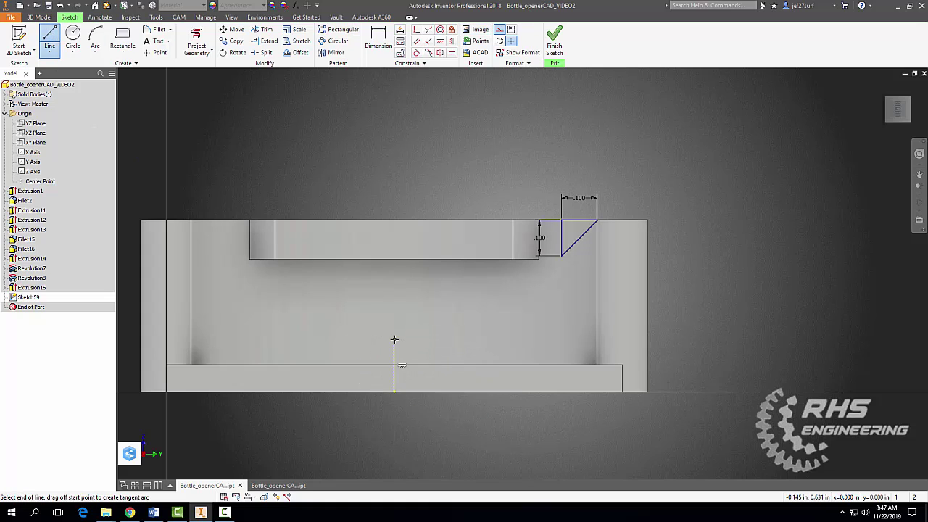
{"action": "key", "text": "Escape"}
{"action": "left_click", "coordinate": [552, 42]}
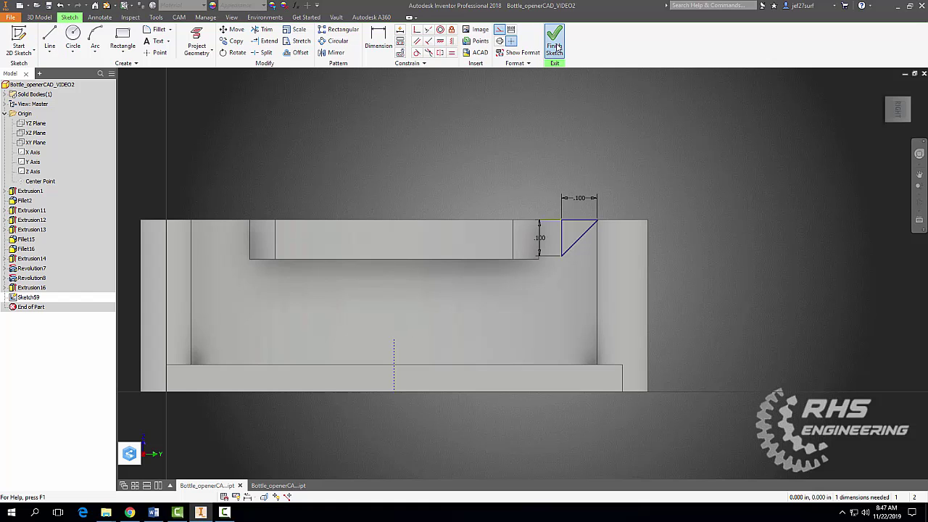
Step: Revolve the triangle as a full cut about the vertical centre line, bevelling the opener head's inner lip
{"action": "key", "text": "e"}
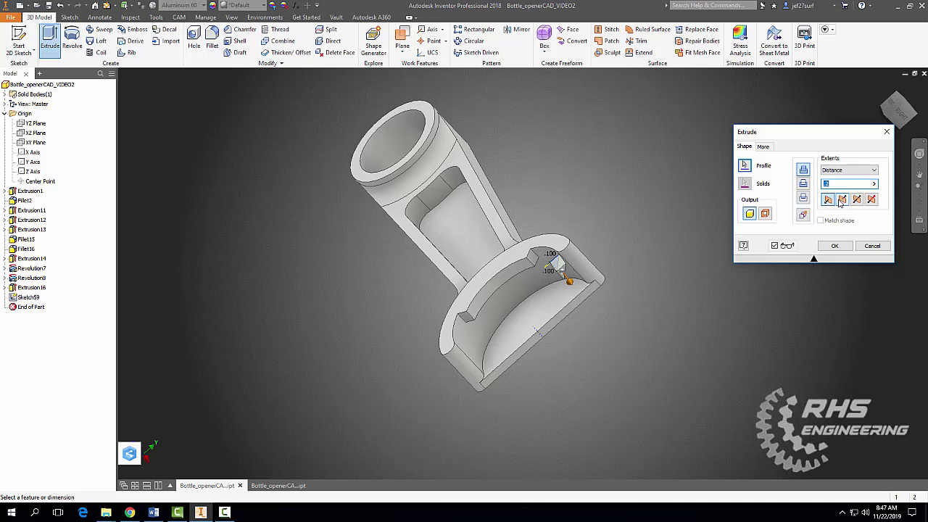
{"action": "left_click", "coordinate": [873, 248]}
{"action": "key", "text": "r"}
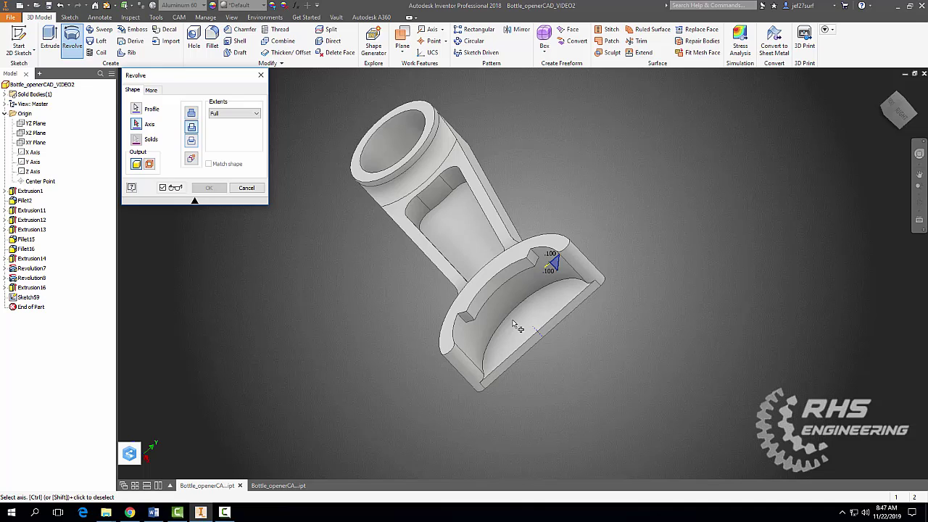
{"action": "left_click", "coordinate": [535, 331]}
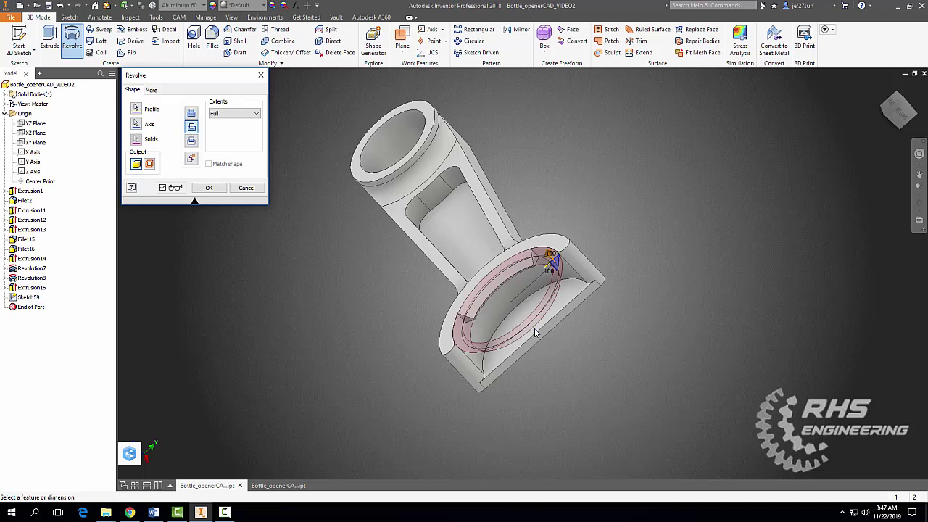
{"action": "left_click", "coordinate": [209, 188]}
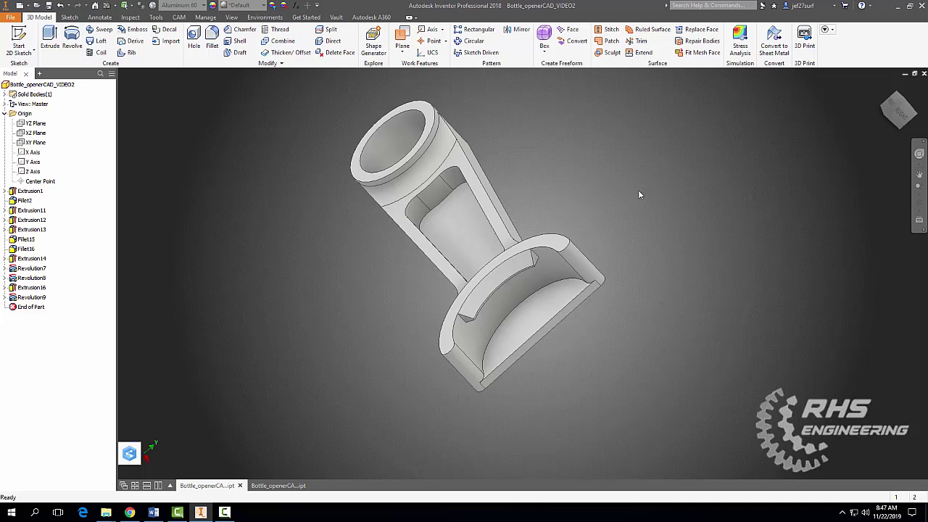
Step: Fillet the two inner corner edges at the ends of the opener lip with a 0.02 in radius
{"action": "middle_click_drag", "start_coordinate": [638, 190], "coordinate": [713, 171], "text": "shift"}
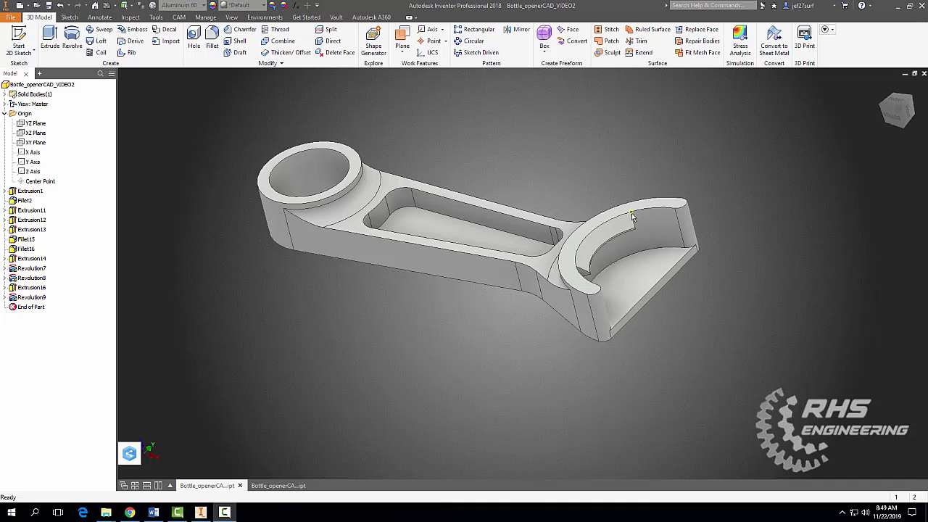
{"action": "left_click", "coordinate": [212, 40]}
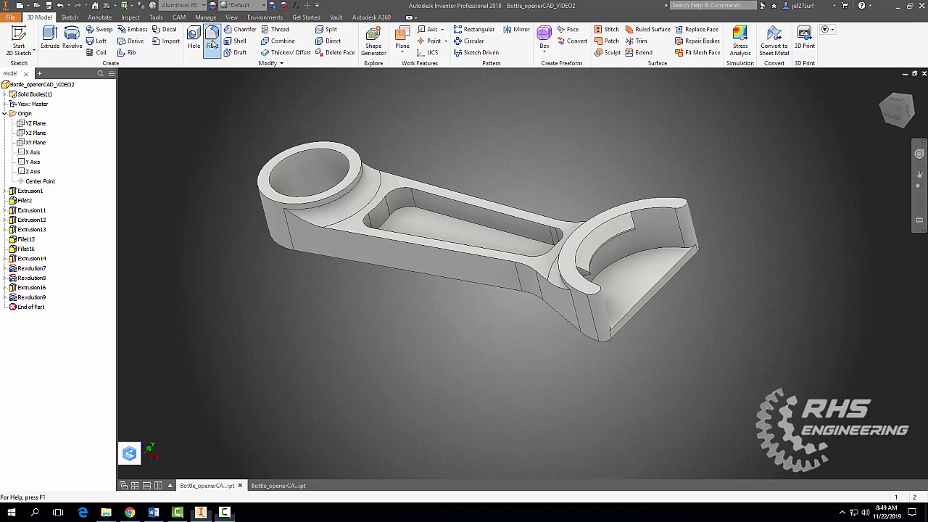
{"action": "scroll", "coordinate": [631, 232], "scroll_direction": "up", "scroll_amount": 3}
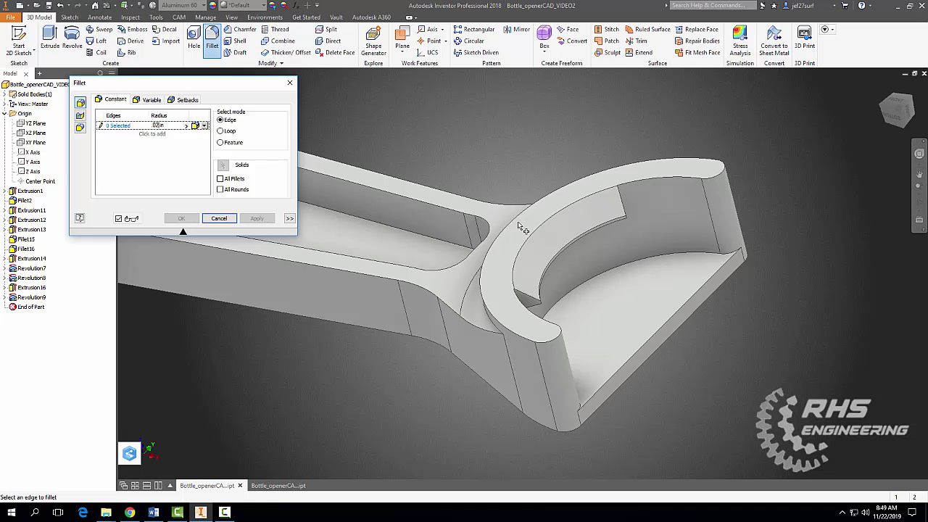
{"action": "scroll", "coordinate": [618, 219], "scroll_direction": "up", "scroll_amount": 2}
{"action": "scroll", "coordinate": [650, 204], "scroll_direction": "up", "scroll_amount": 2}
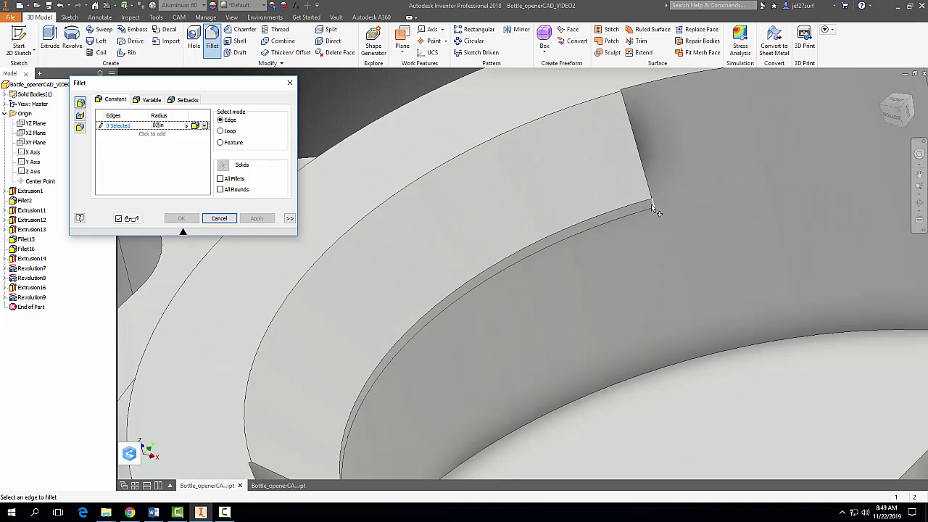
{"action": "left_click", "coordinate": [652, 208]}
{"action": "scroll", "coordinate": [616, 239], "scroll_direction": "down", "scroll_amount": 5}
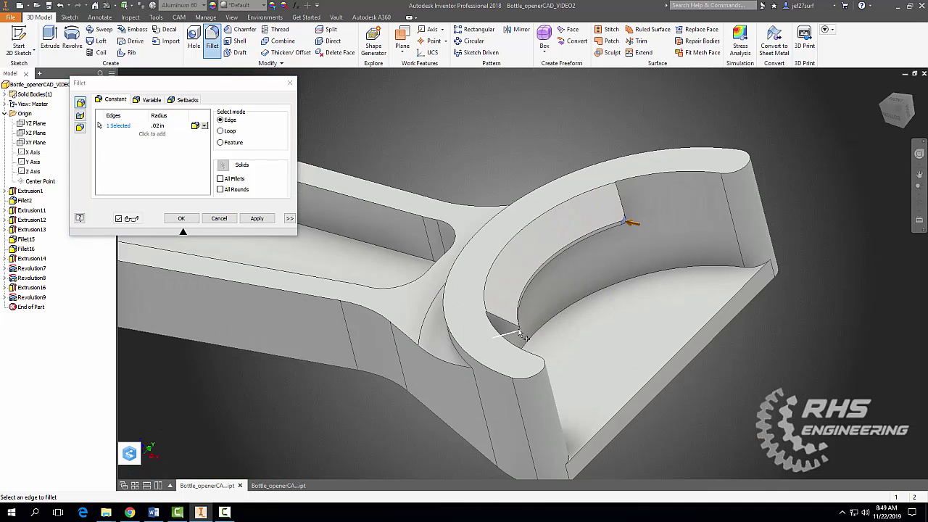
{"action": "scroll", "coordinate": [524, 337], "scroll_direction": "up", "scroll_amount": 5}
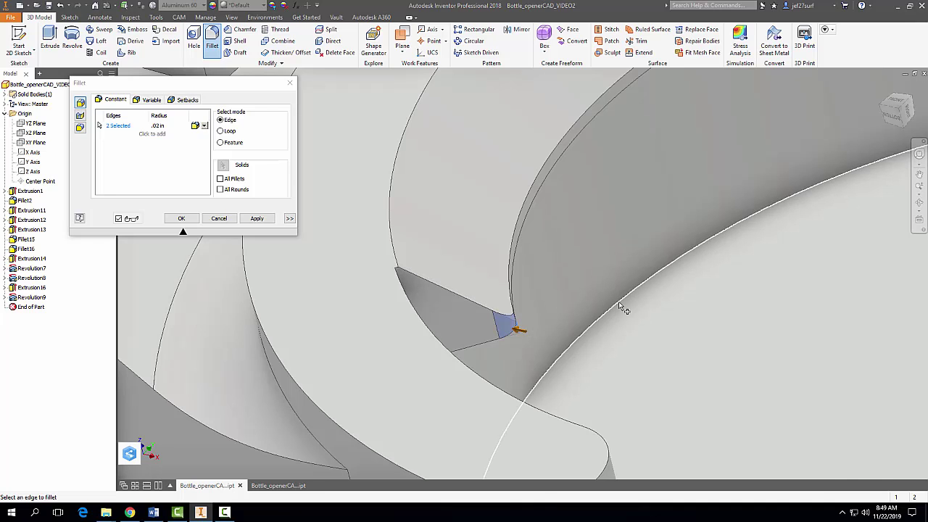
{"action": "scroll", "coordinate": [522, 335], "scroll_direction": "down", "scroll_amount": 5}
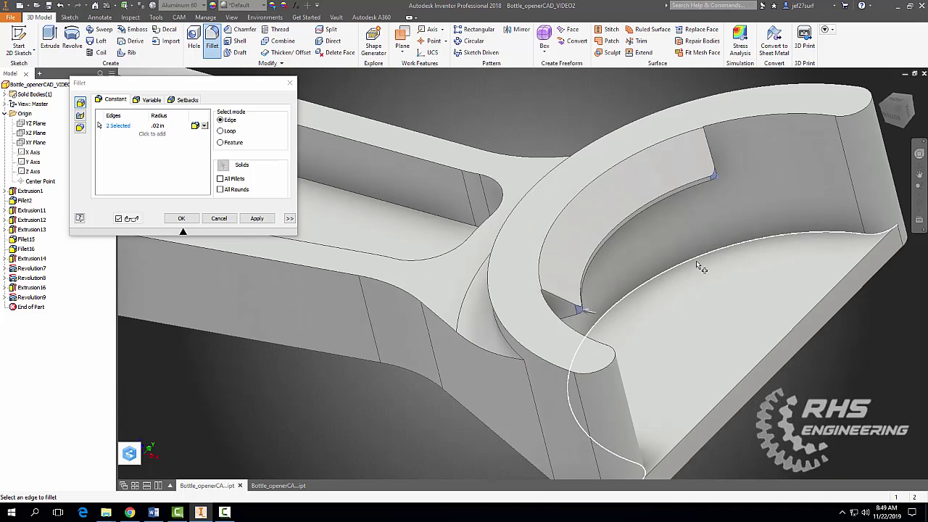
{"action": "left_click", "coordinate": [258, 219]}
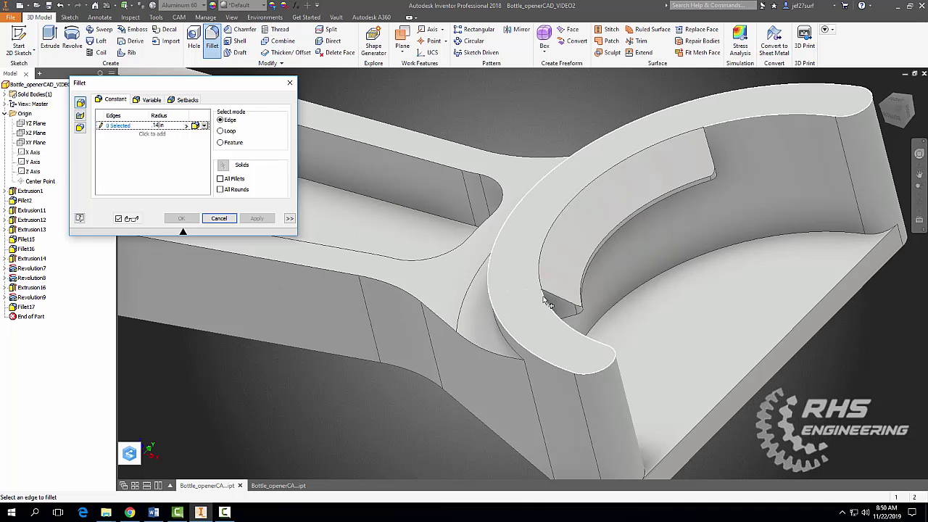
Step: Fillet the two edges where the lip's ends meet the head's inner wall with a 0.14 in radius
{"action": "left_click", "coordinate": [569, 296]}
{"action": "middle_click_drag", "start_coordinate": [725, 201], "coordinate": [755, 133], "text": "shift"}
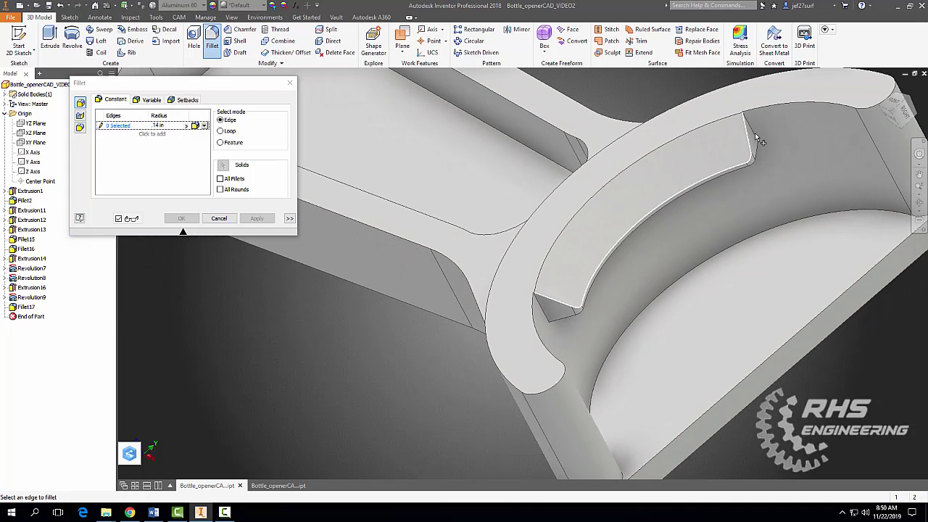
{"action": "left_click", "coordinate": [545, 315]}
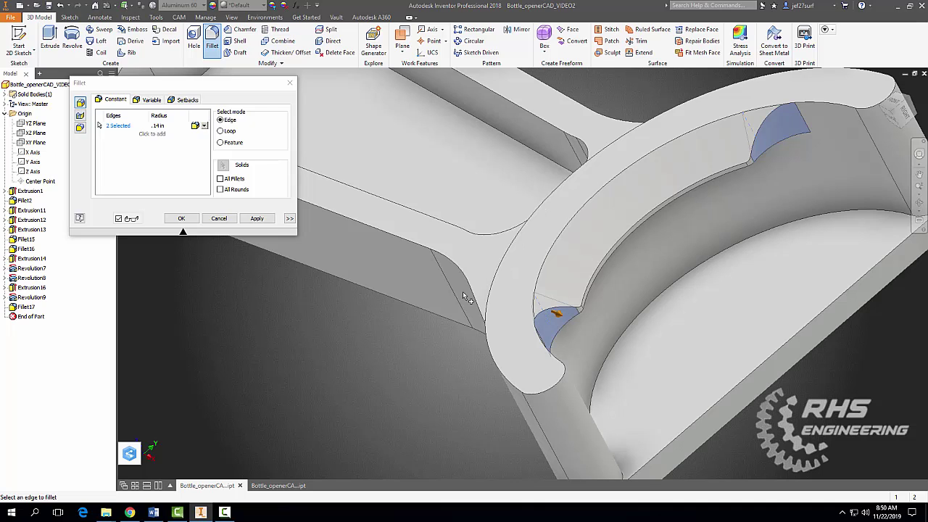
{"action": "left_click", "coordinate": [256, 219]}
{"action": "left_click", "coordinate": [219, 218]}
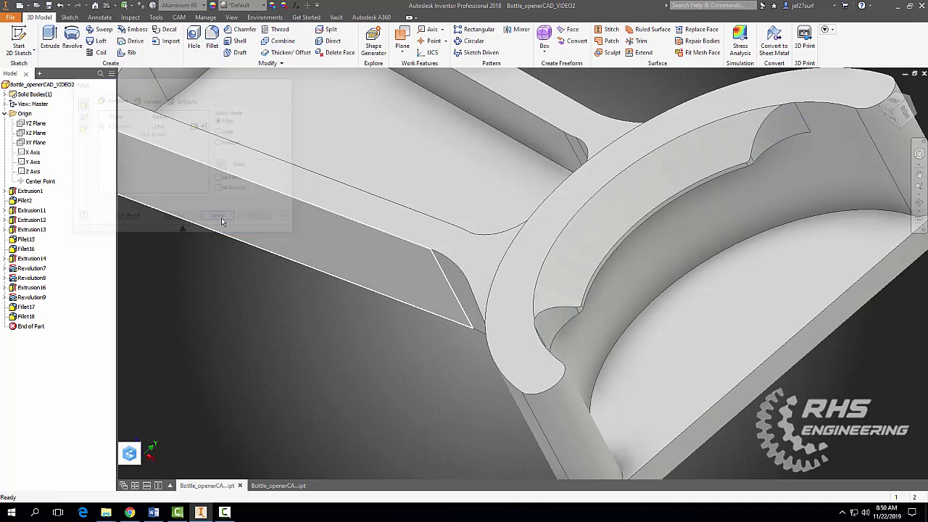
Step: Chamfer the arm's upper edges, the ring's rims, the head's upper edge, the pocket's rim and the underside edges by 0.02 in
{"action": "scroll", "coordinate": [293, 353], "scroll_direction": "up", "scroll_amount": 5}
{"action": "middle_click_drag", "start_coordinate": [294, 353], "coordinate": [424, 317], "text": "shift"}
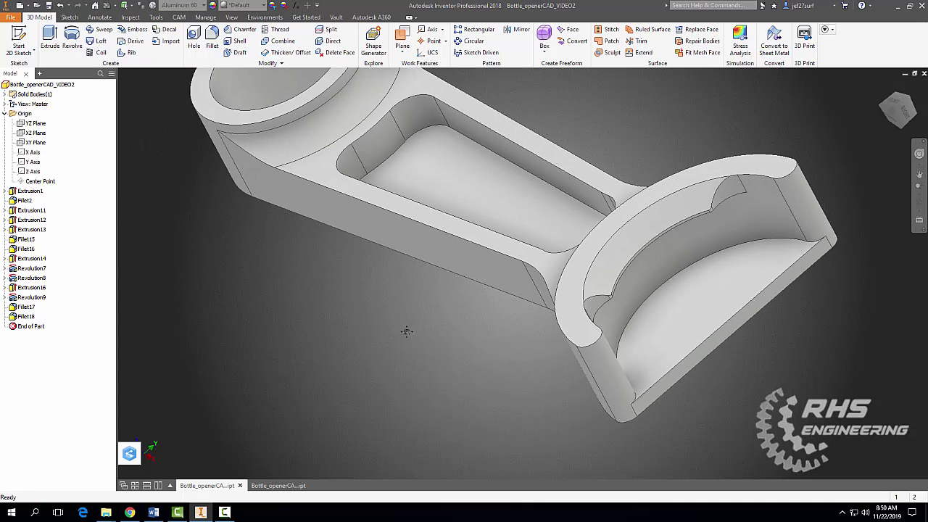
{"action": "scroll", "coordinate": [419, 361], "scroll_direction": "up", "scroll_amount": 5}
{"action": "scroll", "coordinate": [419, 361], "scroll_direction": "up", "scroll_amount": 1}
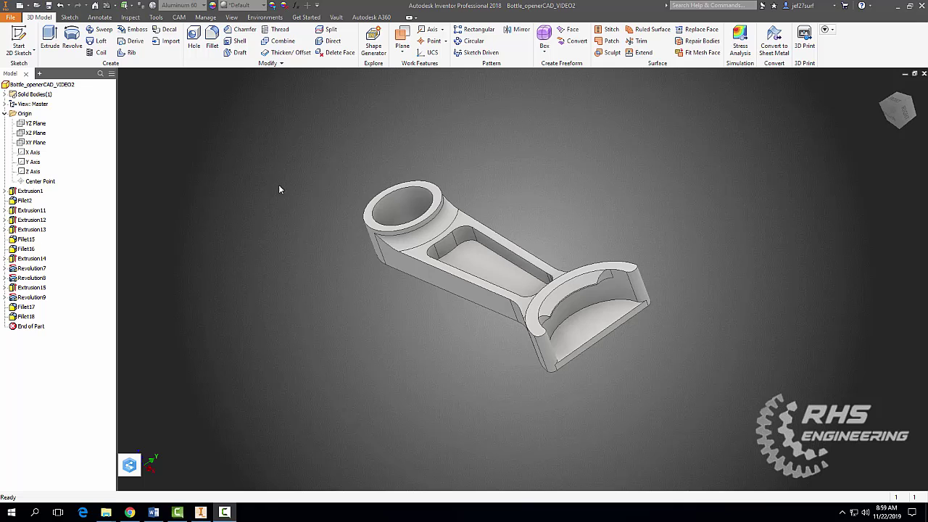
{"action": "left_click", "coordinate": [241, 29]}
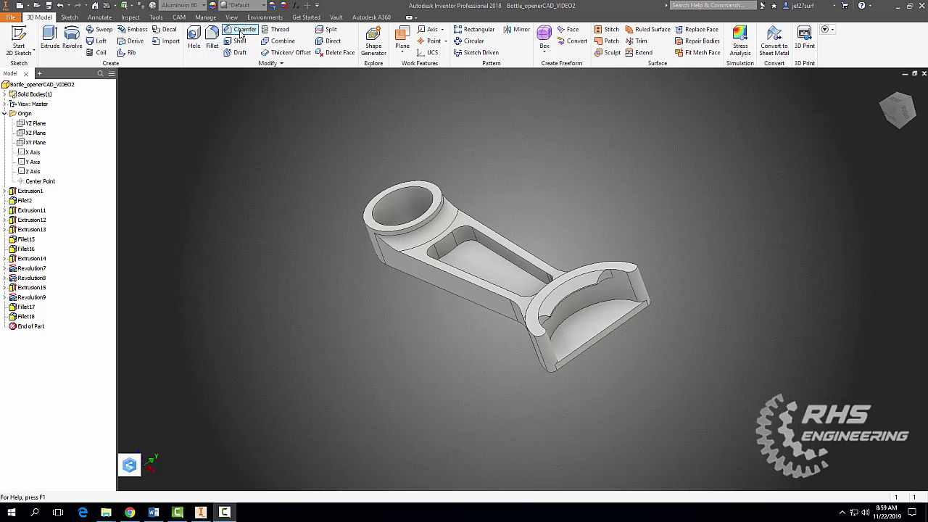
{"action": "left_click", "coordinate": [417, 262]}
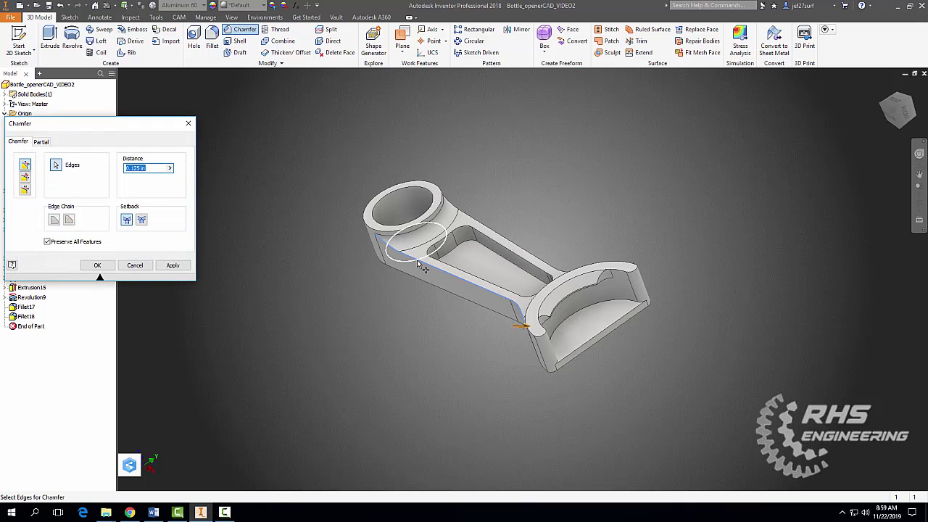
{"action": "left_click_drag", "start_coordinate": [139, 169], "coordinate": [131, 169]}
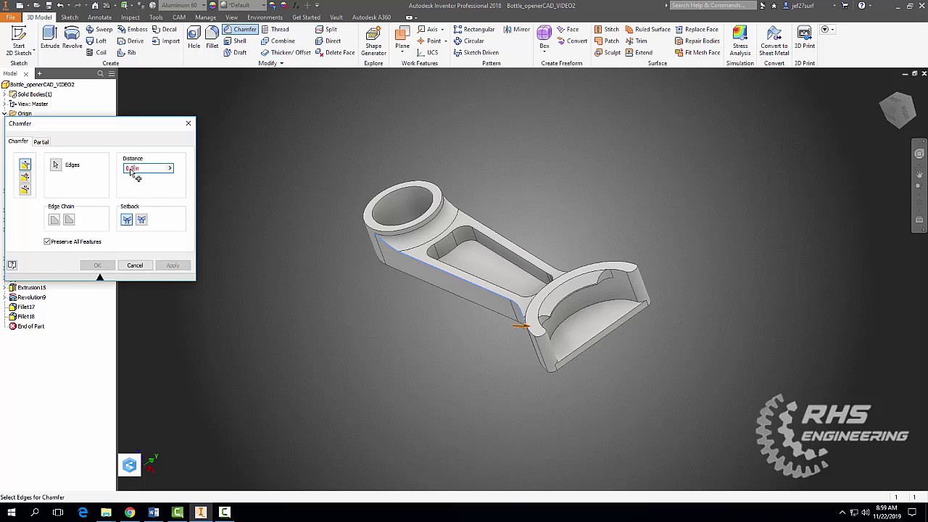
{"action": "type", "text": "02"}
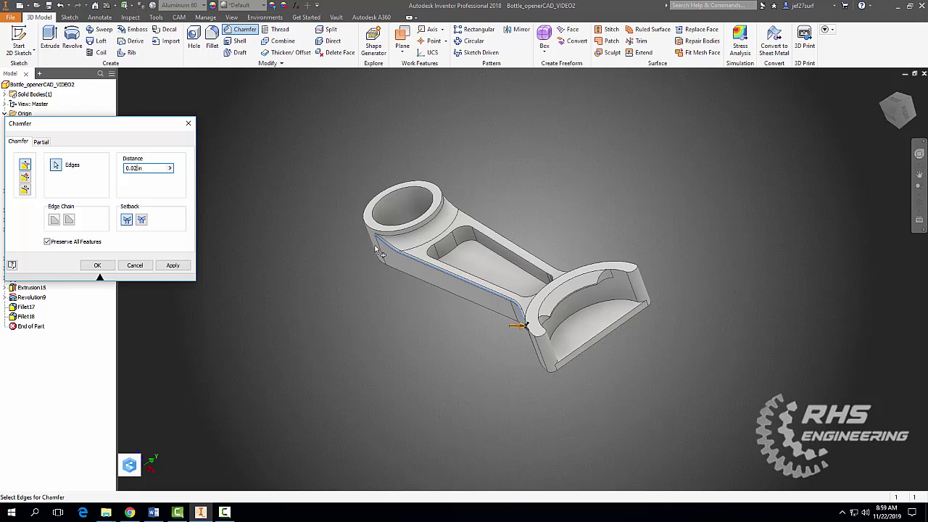
{"action": "left_click", "coordinate": [487, 226]}
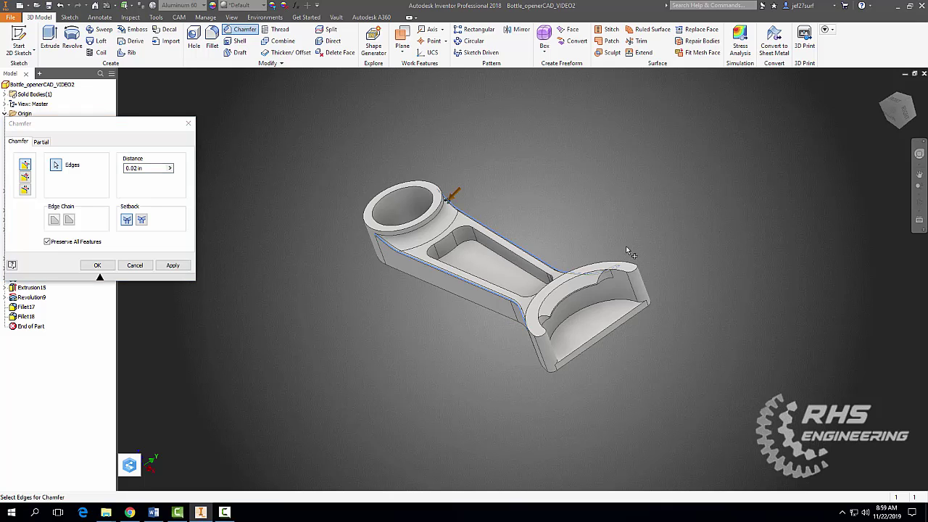
{"action": "left_click", "coordinate": [382, 227]}
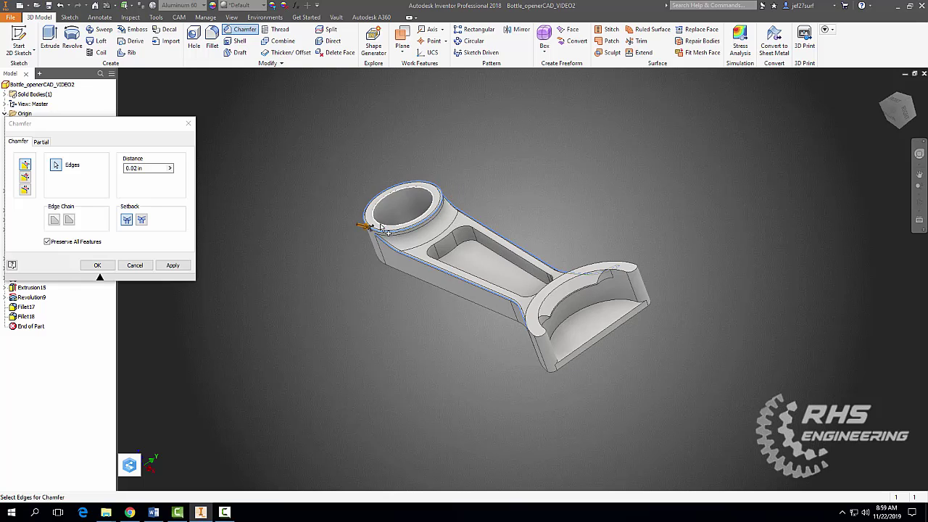
{"action": "left_click", "coordinate": [535, 320]}
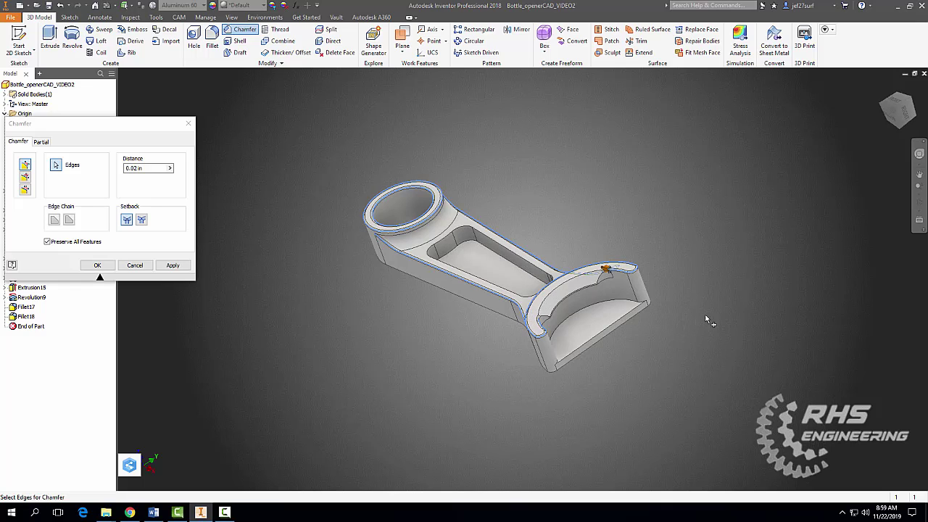
{"action": "left_click", "coordinate": [493, 248]}
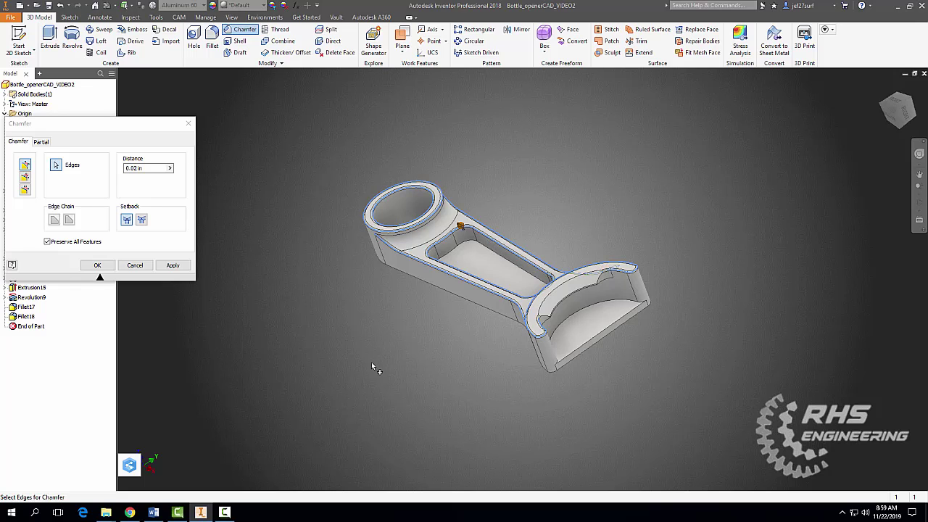
{"action": "middle_click_drag", "start_coordinate": [372, 364], "coordinate": [382, 295], "text": "shift"}
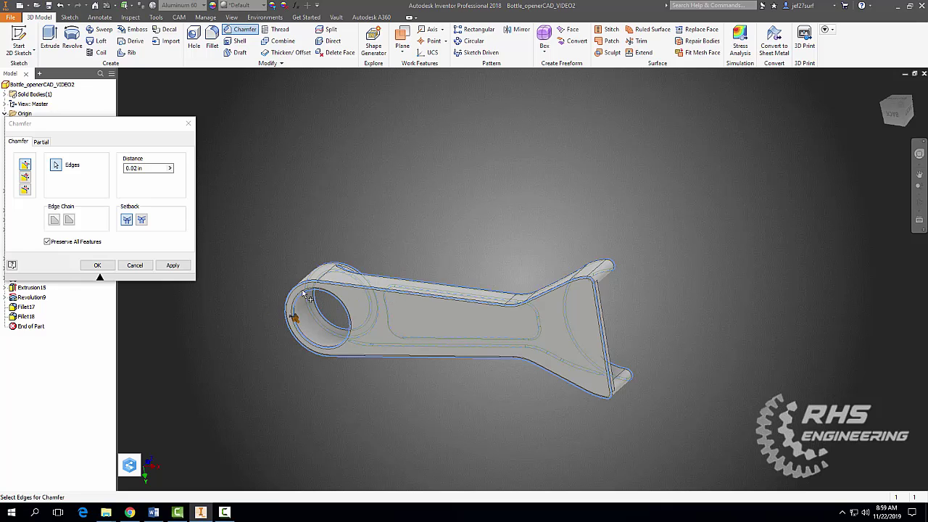
{"action": "left_click", "coordinate": [175, 265]}
{"action": "left_click", "coordinate": [138, 265]}
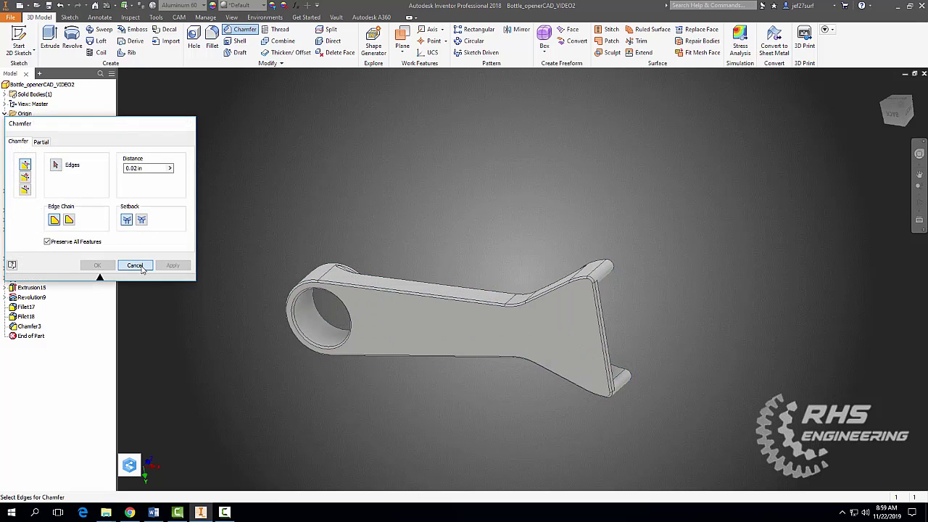
Step: Assign the Aluminum 6061 material and the Aluminum - Polished appearance to the bottle opener
{"action": "middle_click_drag", "start_coordinate": [520, 222], "coordinate": [443, 308], "text": "shift"}
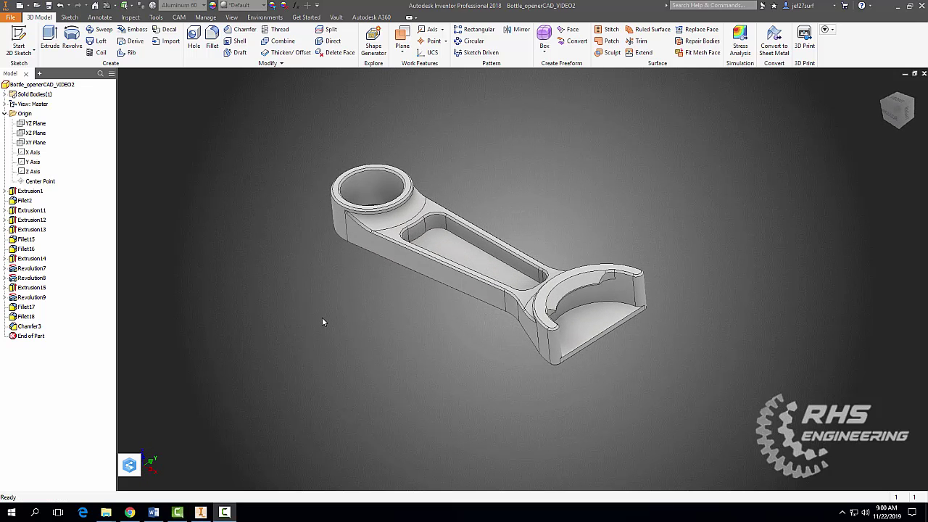
{"action": "left_click", "coordinate": [190, 5]}
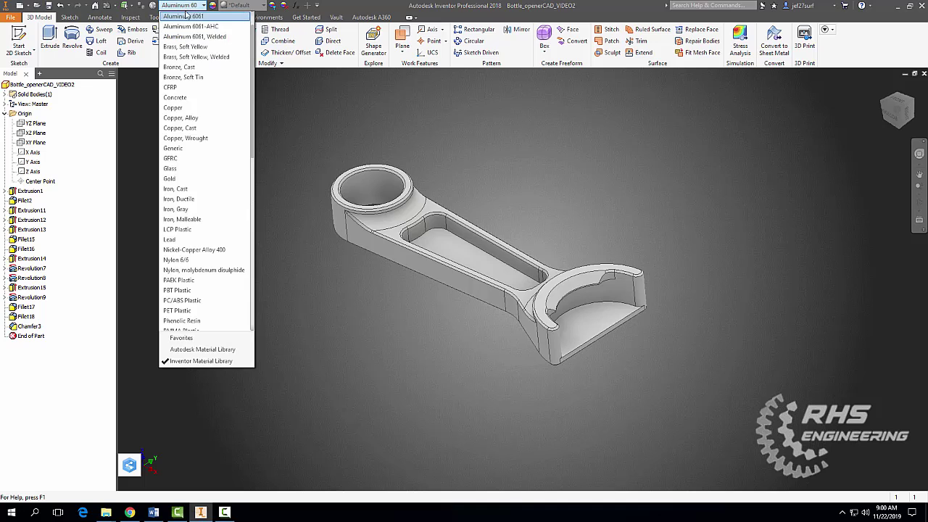
{"action": "left_click", "coordinate": [196, 20]}
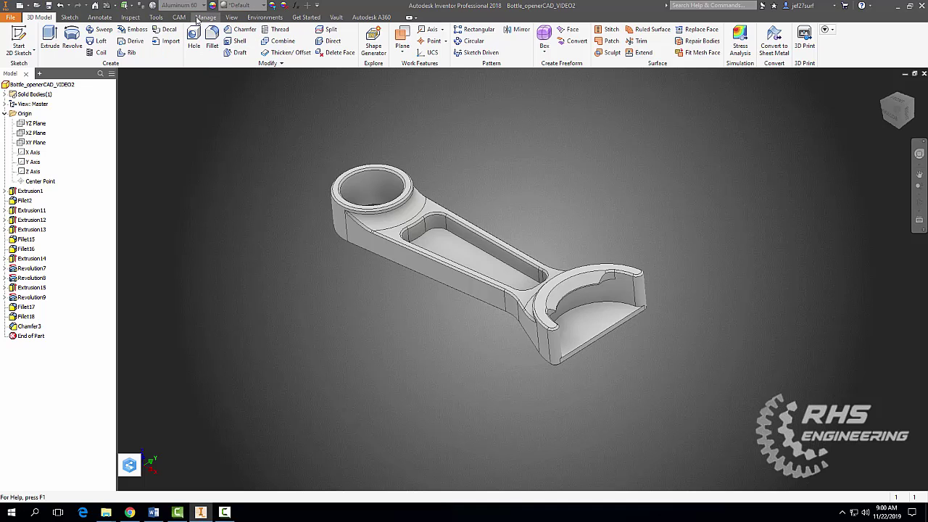
{"action": "left_click", "coordinate": [240, 5]}
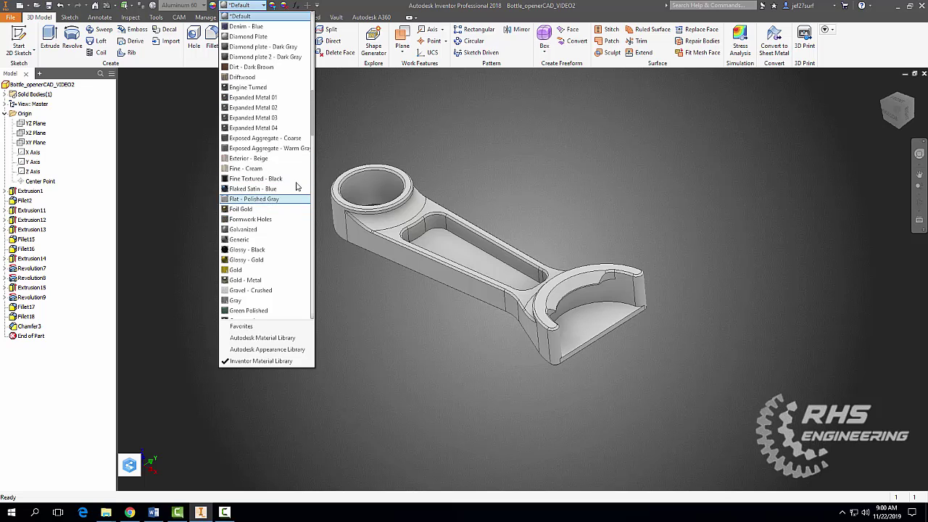
{"action": "left_click_drag", "start_coordinate": [312, 133], "coordinate": [319, 56]}
{"action": "left_click", "coordinate": [288, 66]}
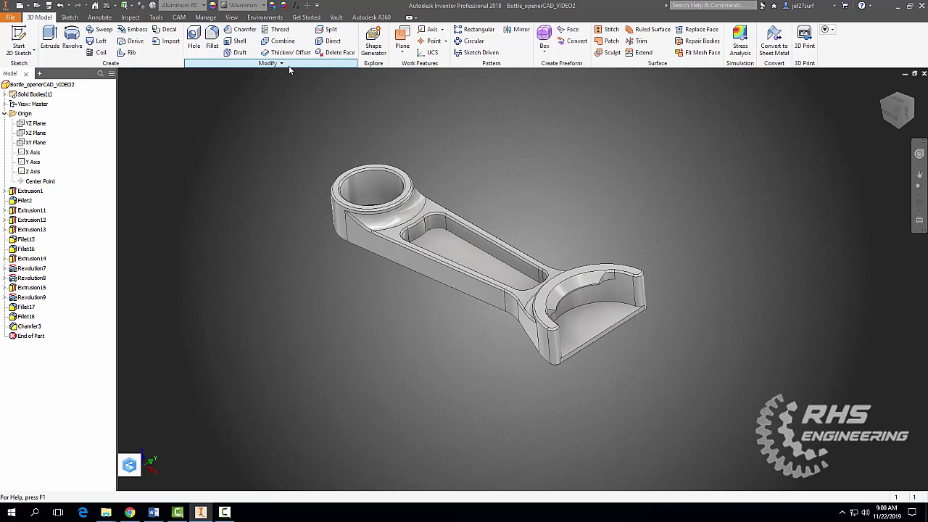
{"action": "left_click", "coordinate": [263, 6]}
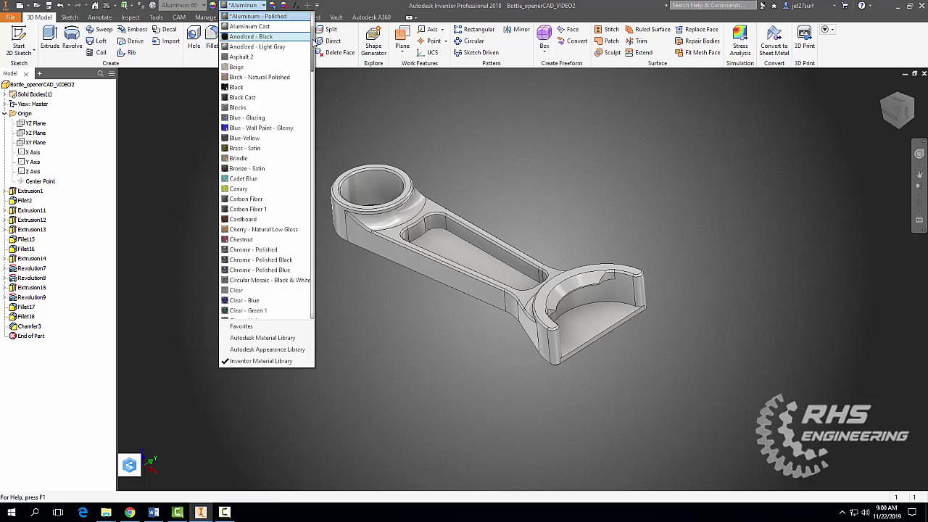
{"action": "scroll", "coordinate": [313, 47], "scroll_direction": "down", "scroll_amount": 1}
{"action": "left_click", "coordinate": [268, 220]}
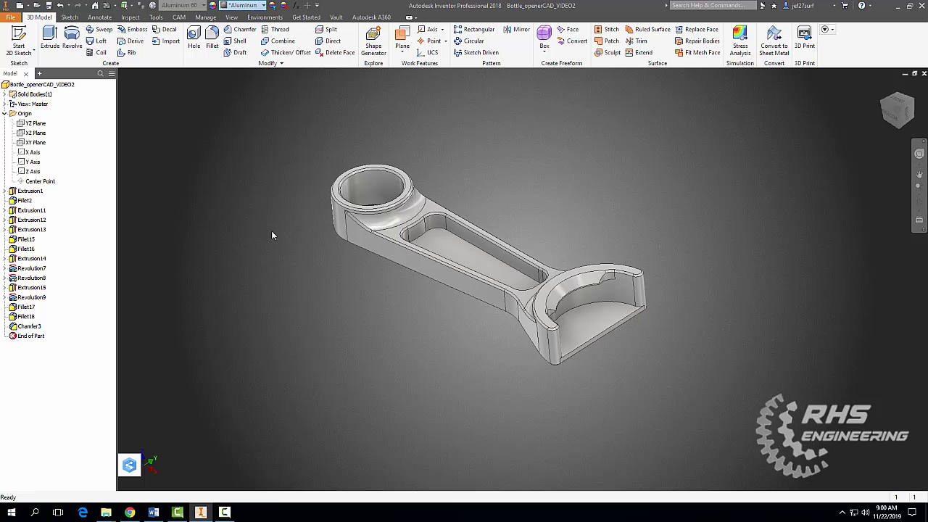